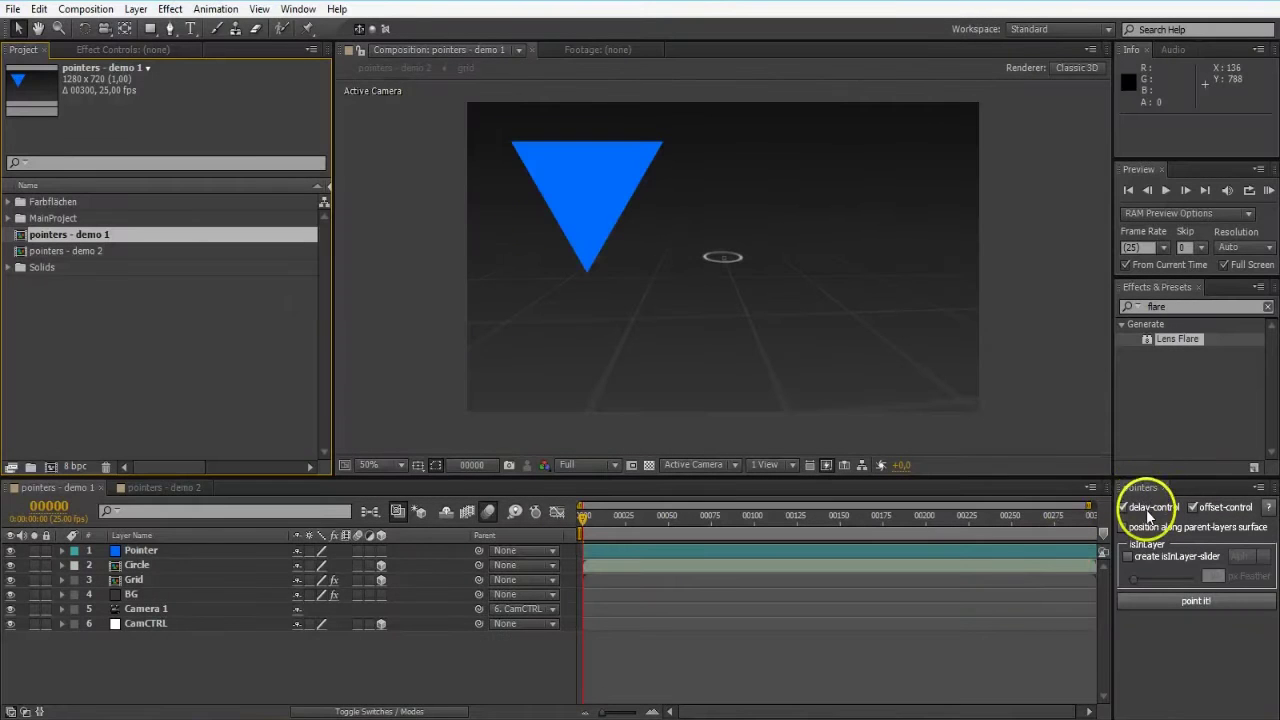
Inspect the Pointer and Circle layers and scrub frames 109–236 to watch the ring move.
left_click(1141, 503)
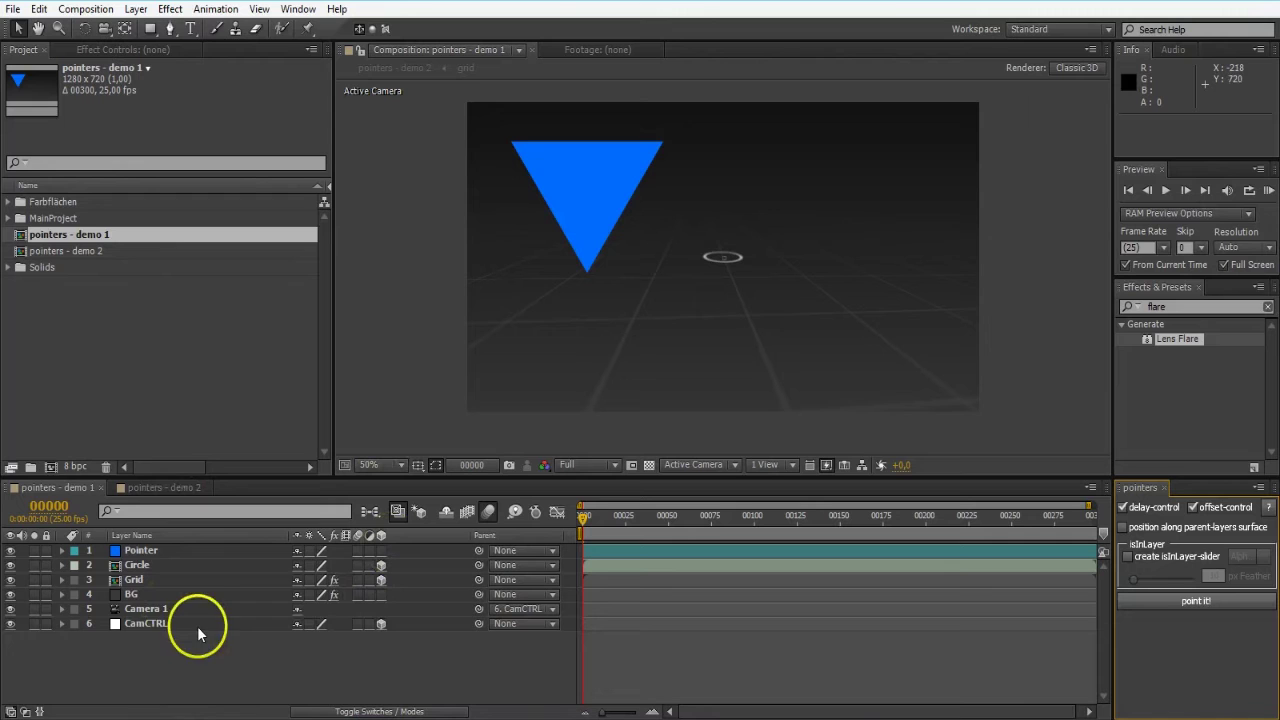
left_click(163, 550)
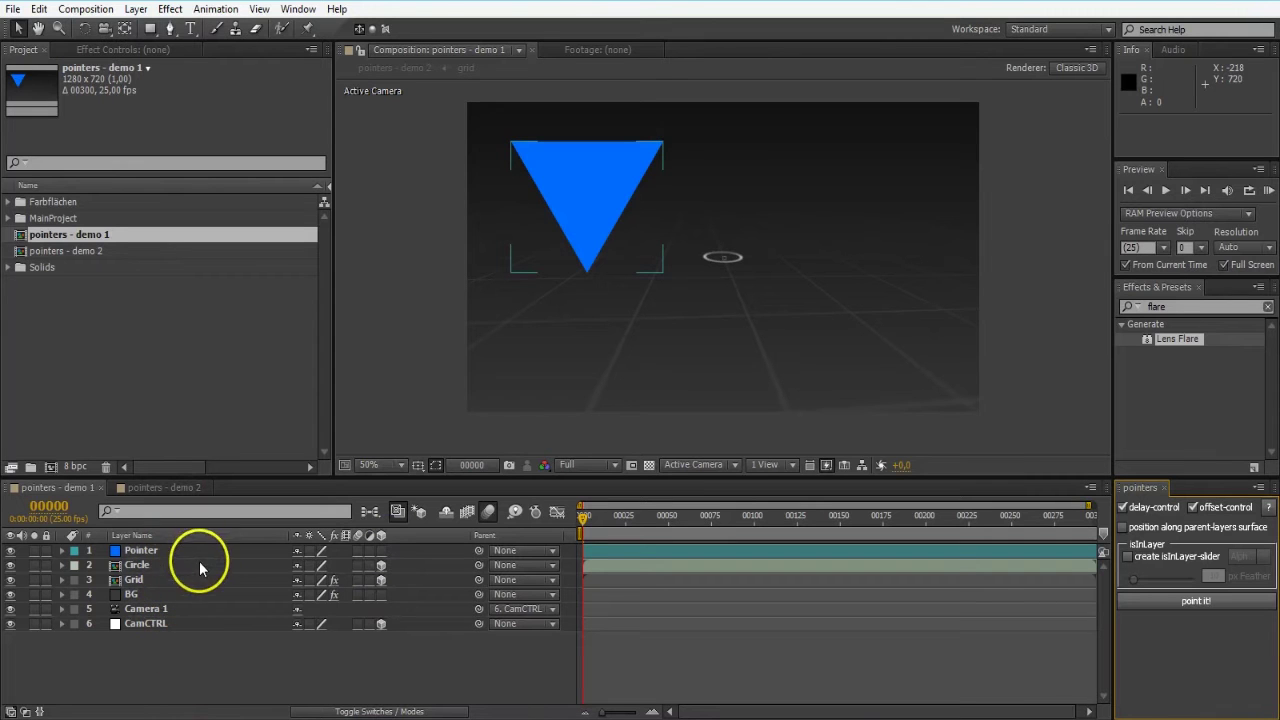
left_click(180, 552)
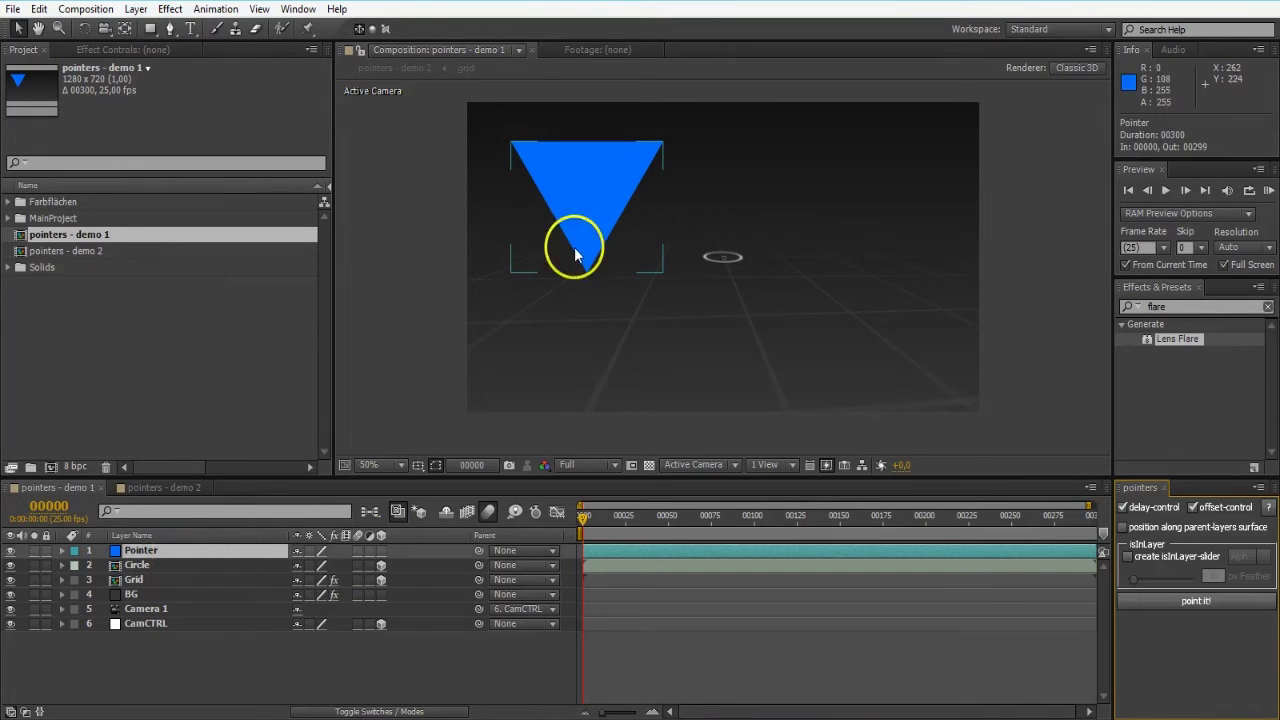
left_click(198, 553)
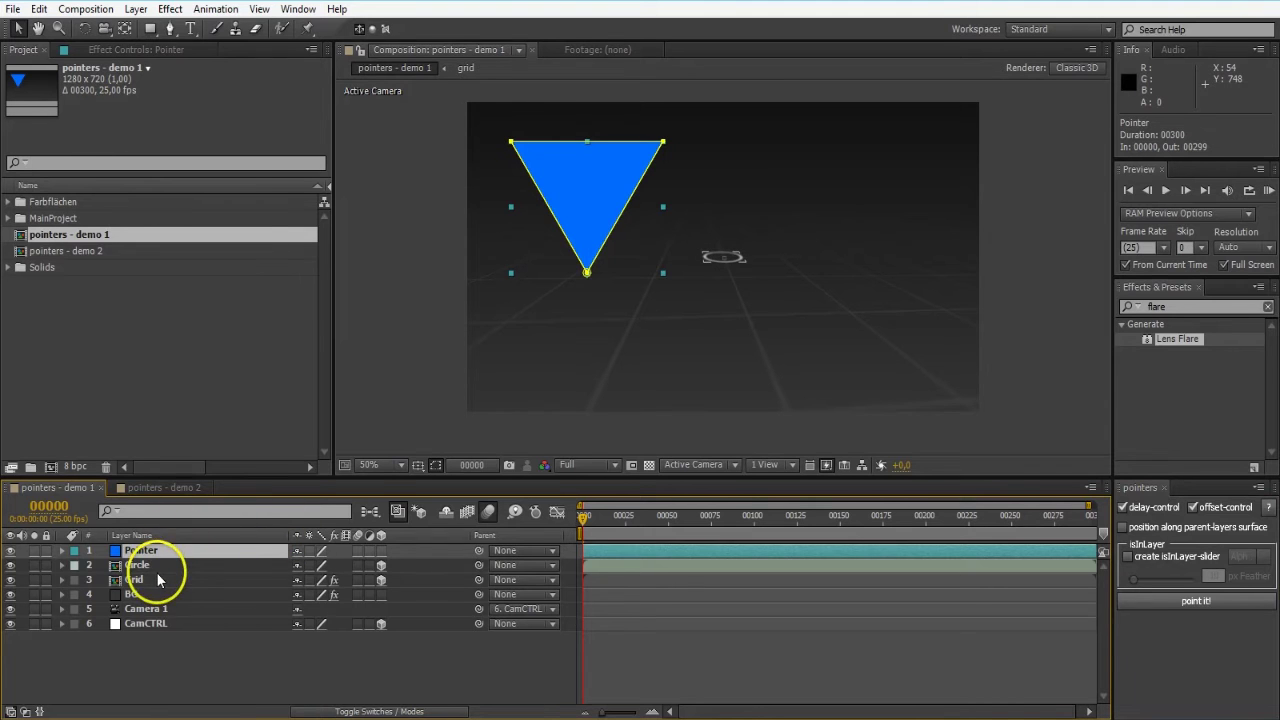
left_click(160, 566)
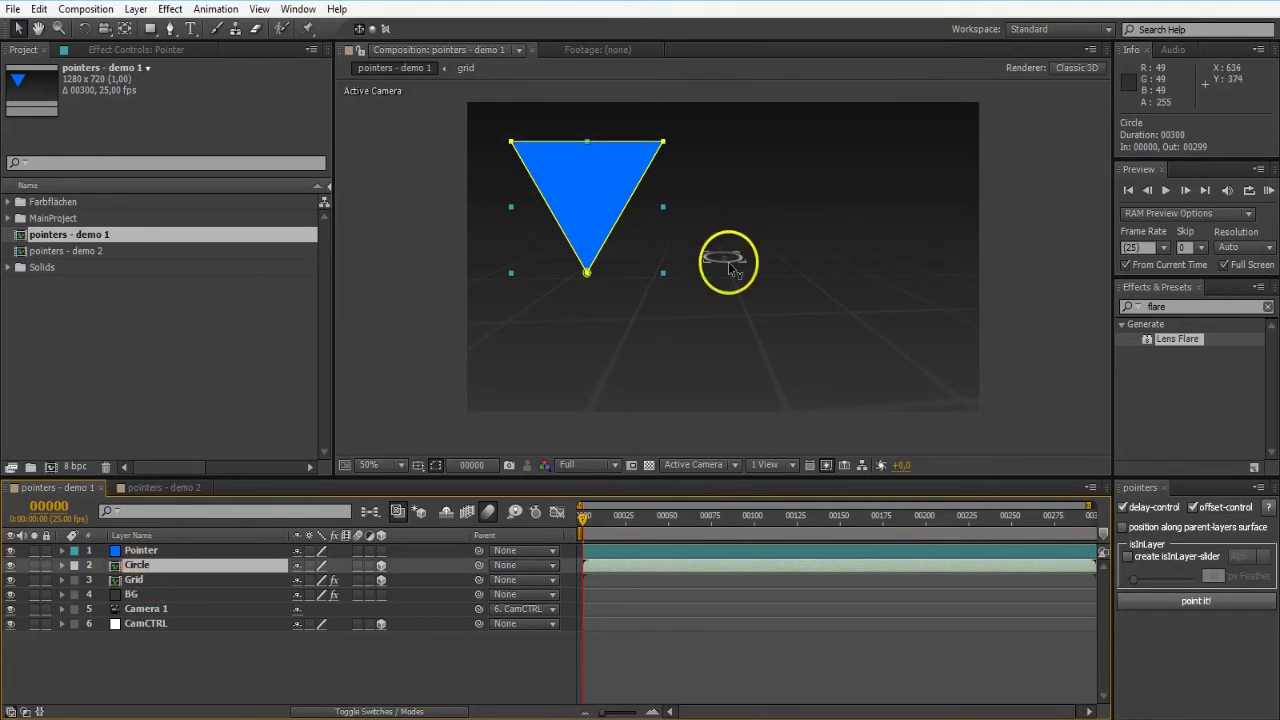
left_click(583, 518)
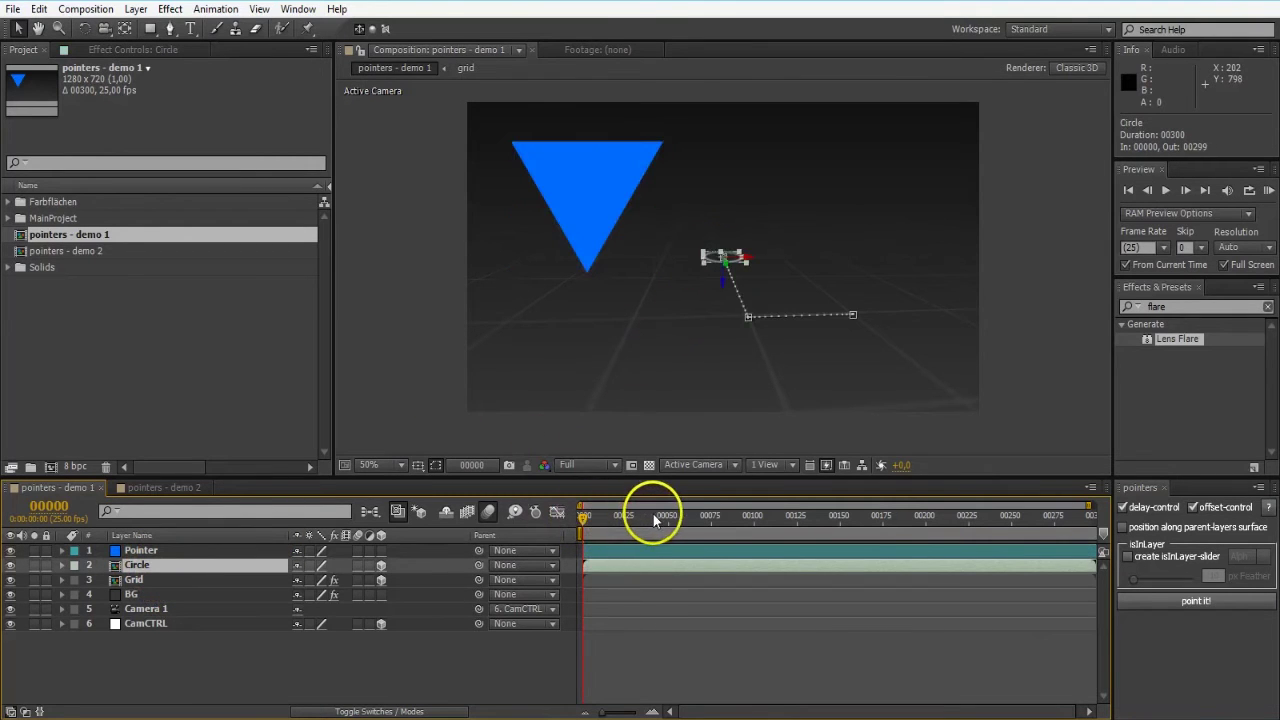
left_click_drag(655, 518, 770, 521)
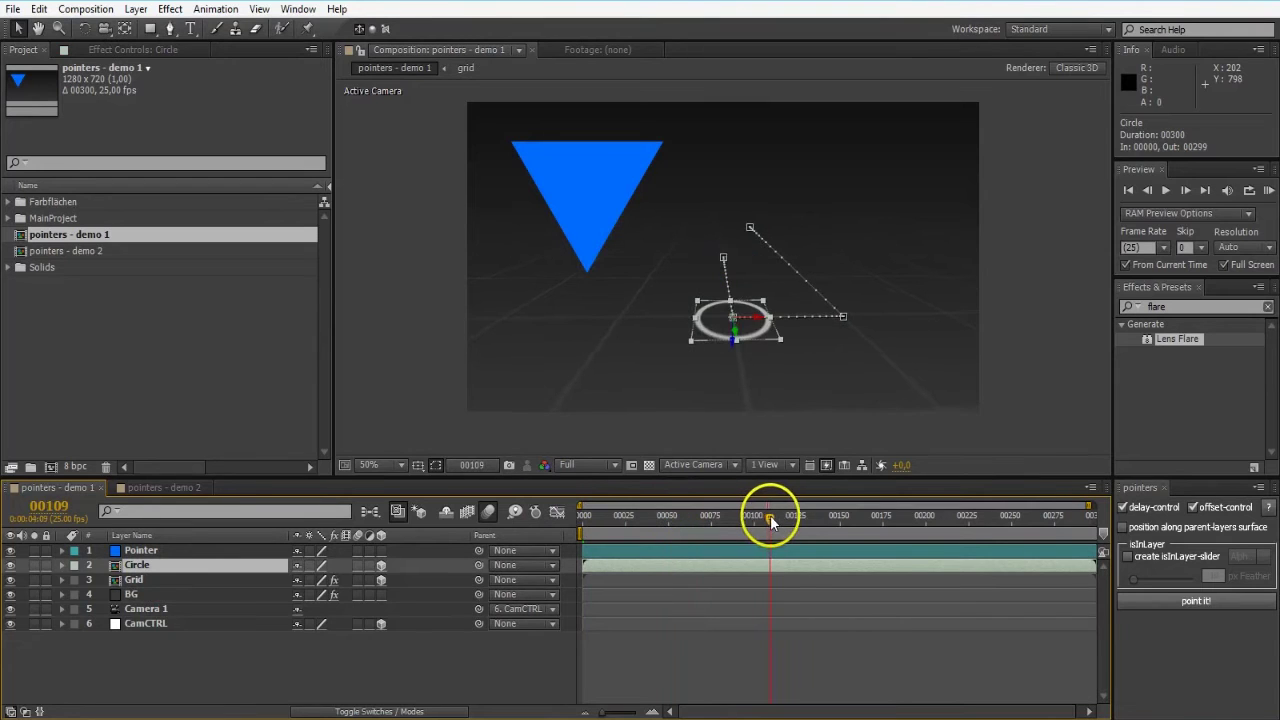
left_click_drag(885, 520, 989, 525)
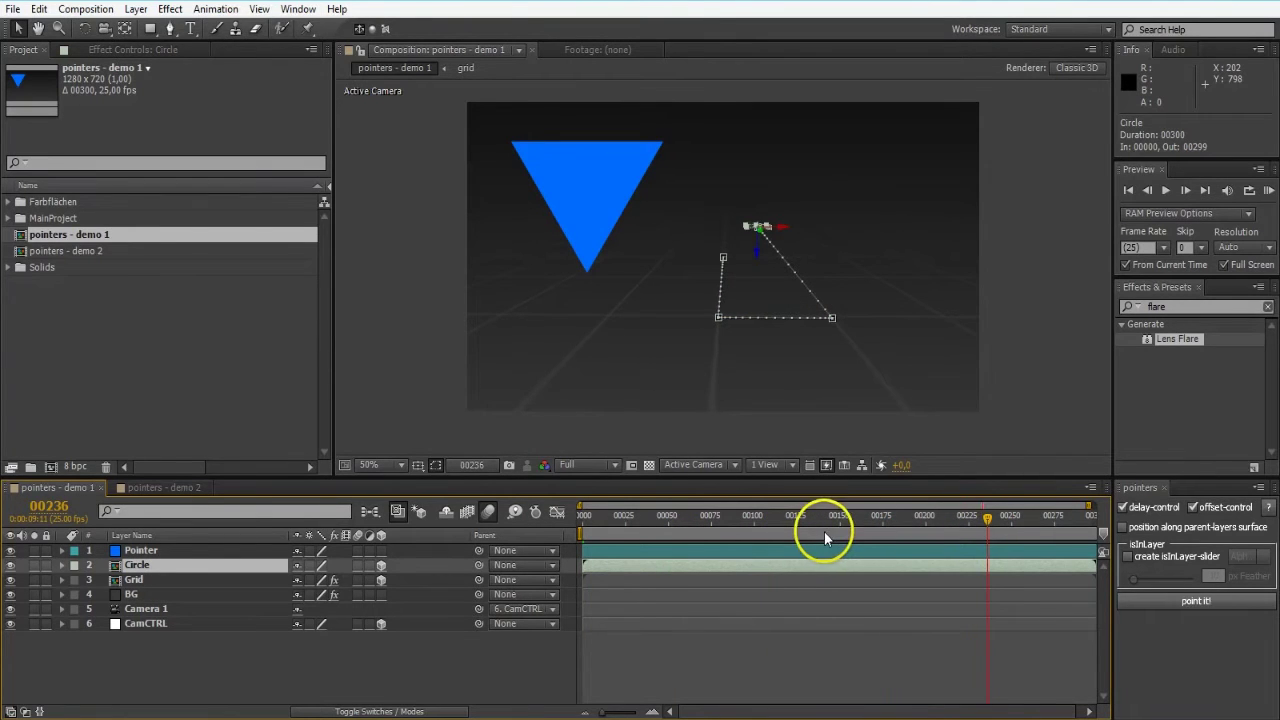
left_click(787, 535)
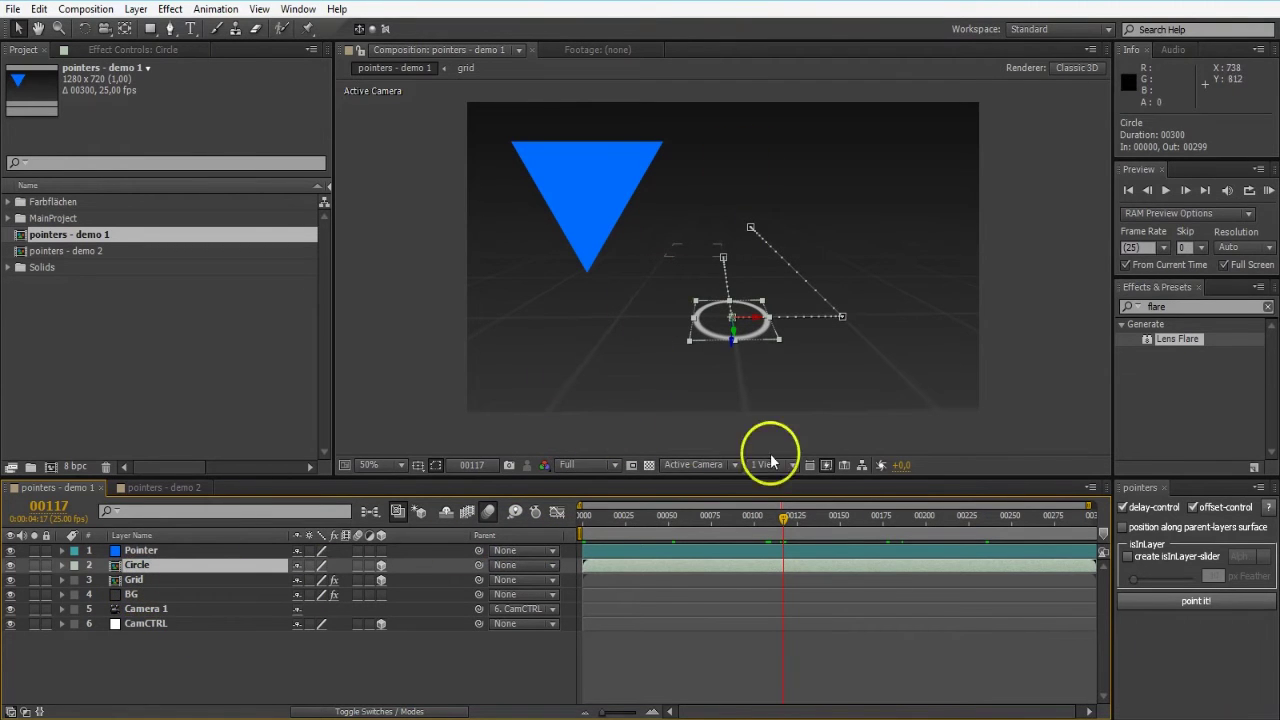
Lower preview resolution to Third, check the camera move, then select the Pointer layer.
left_click(249, 596)
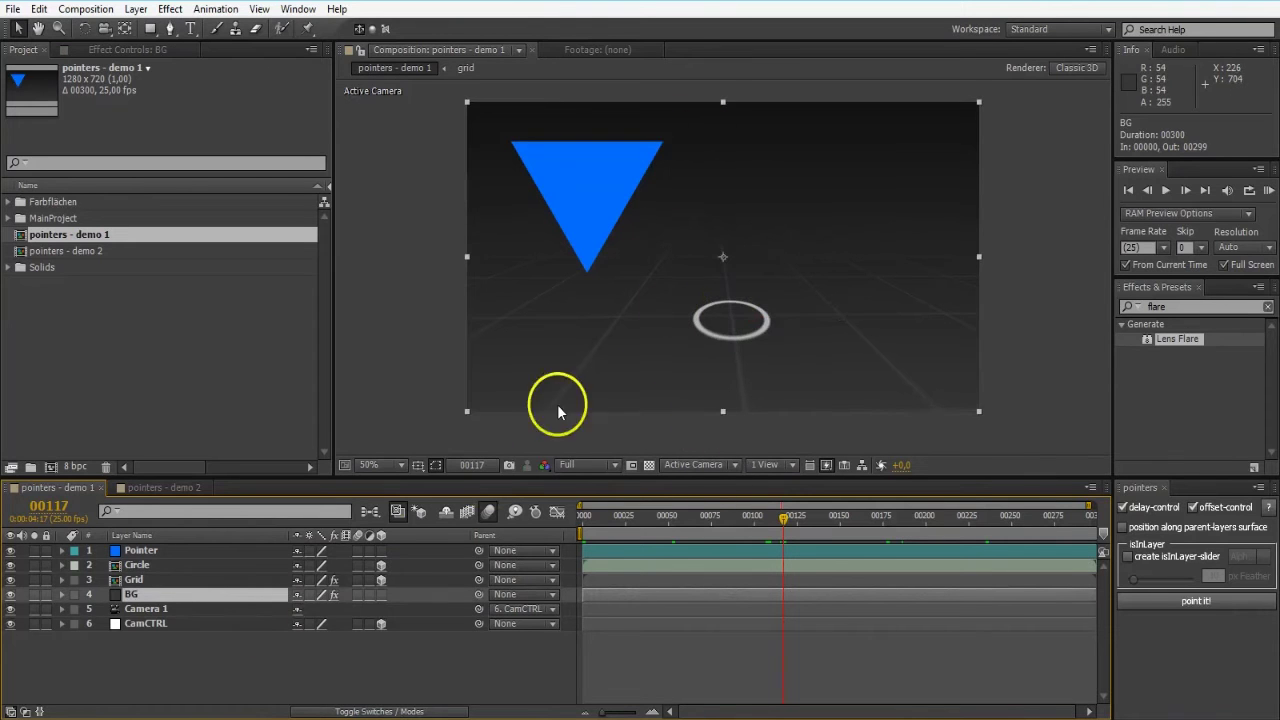
left_click(213, 608)
key("Home")
key("space")
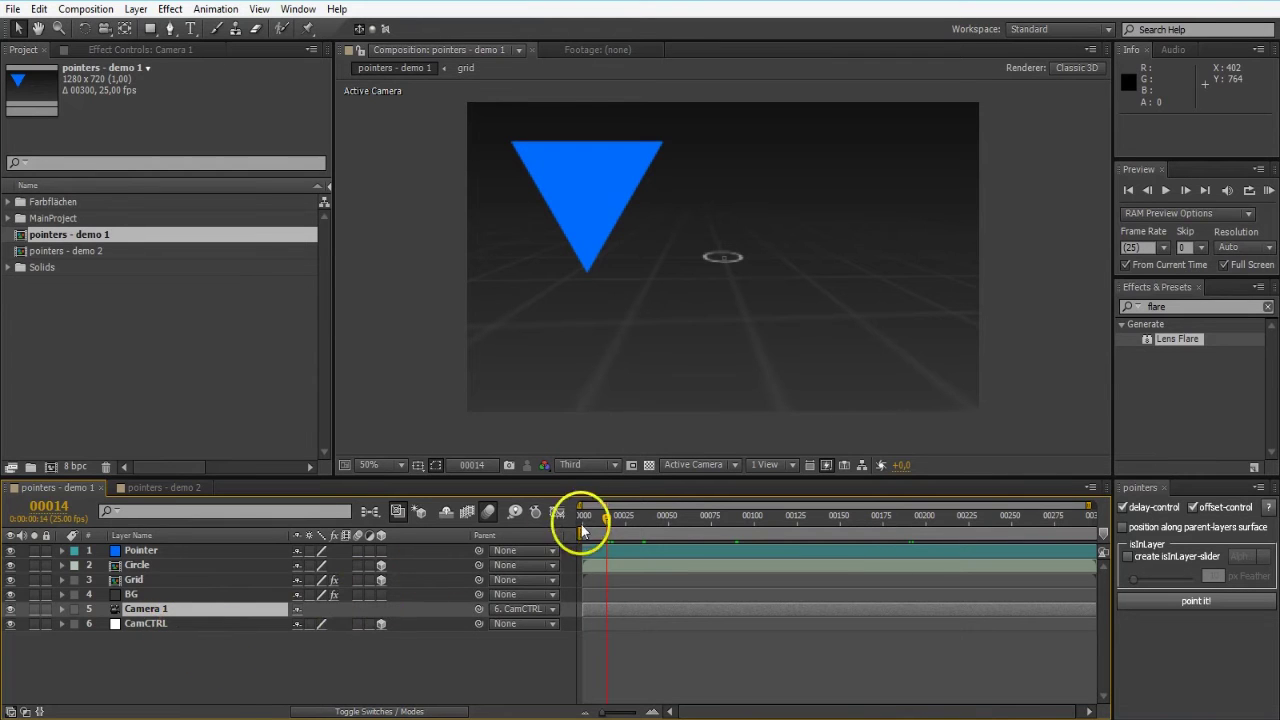
left_click_drag(700, 516, 830, 520)
left_click(644, 522)
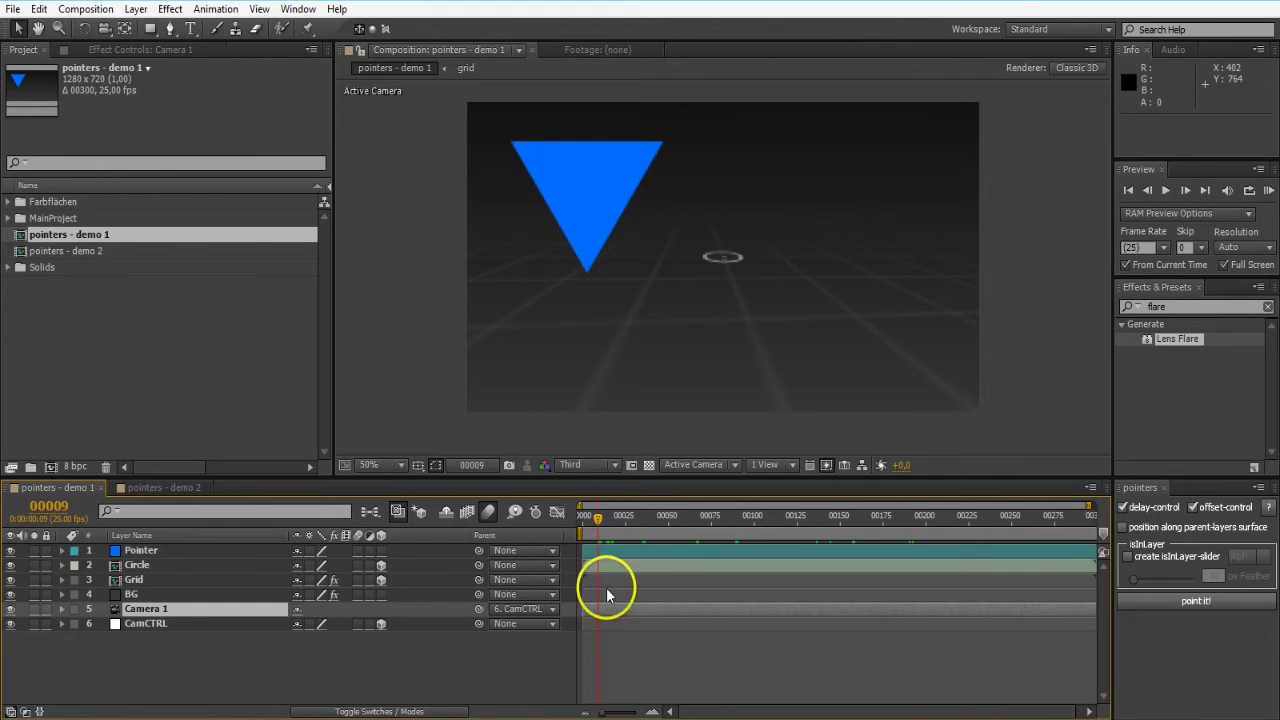
left_click(159, 566)
left_click(161, 582)
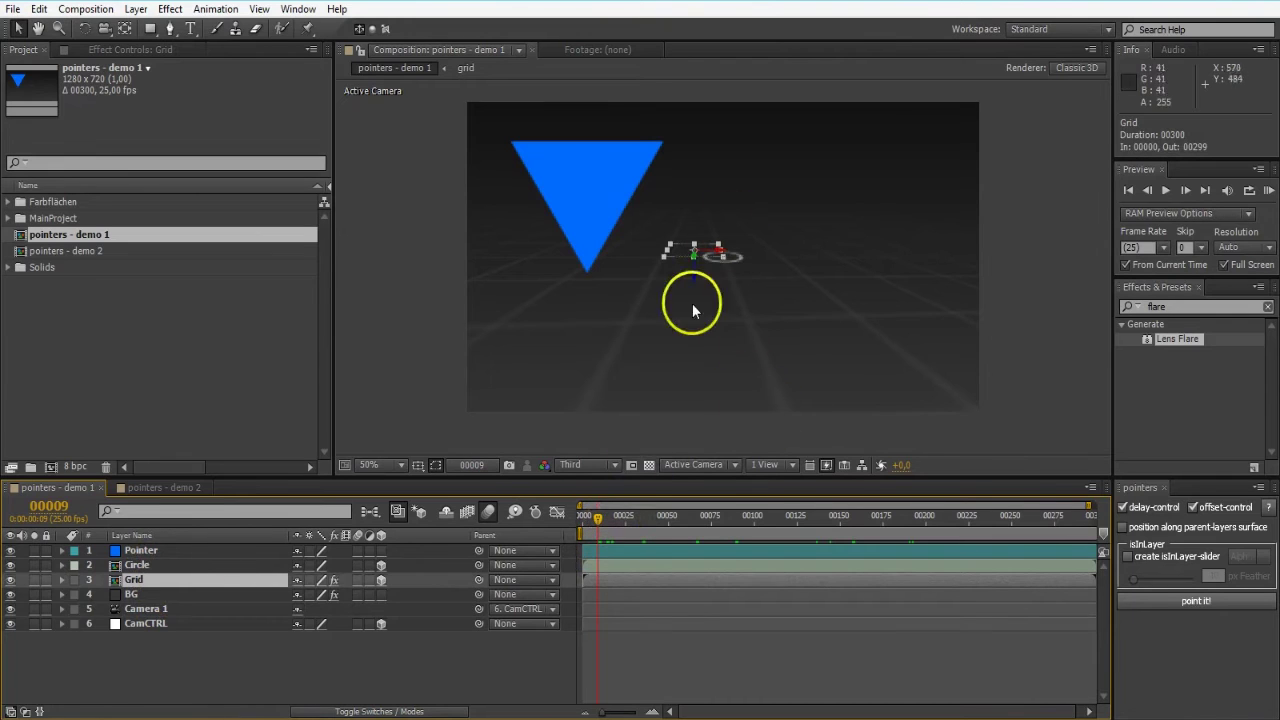
left_click(205, 550)
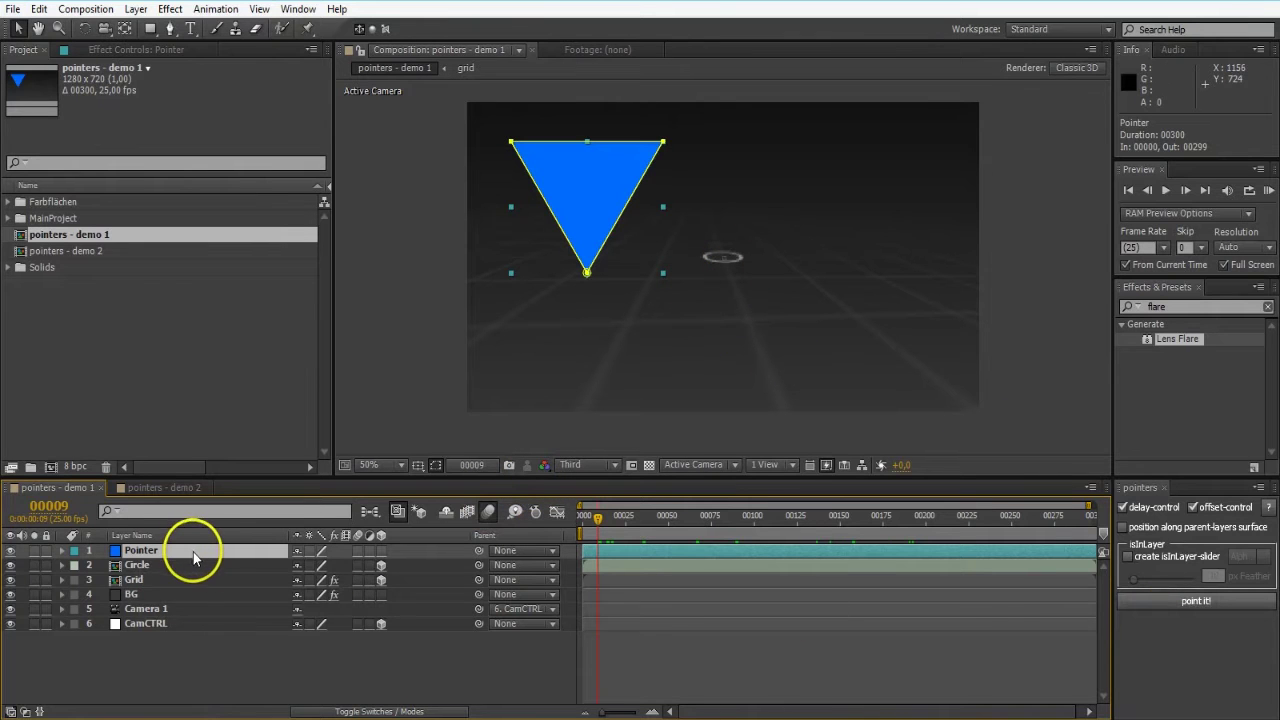
Run the pointers script on Pointer and move the reference-layer picker aside.
left_click(1141, 600)
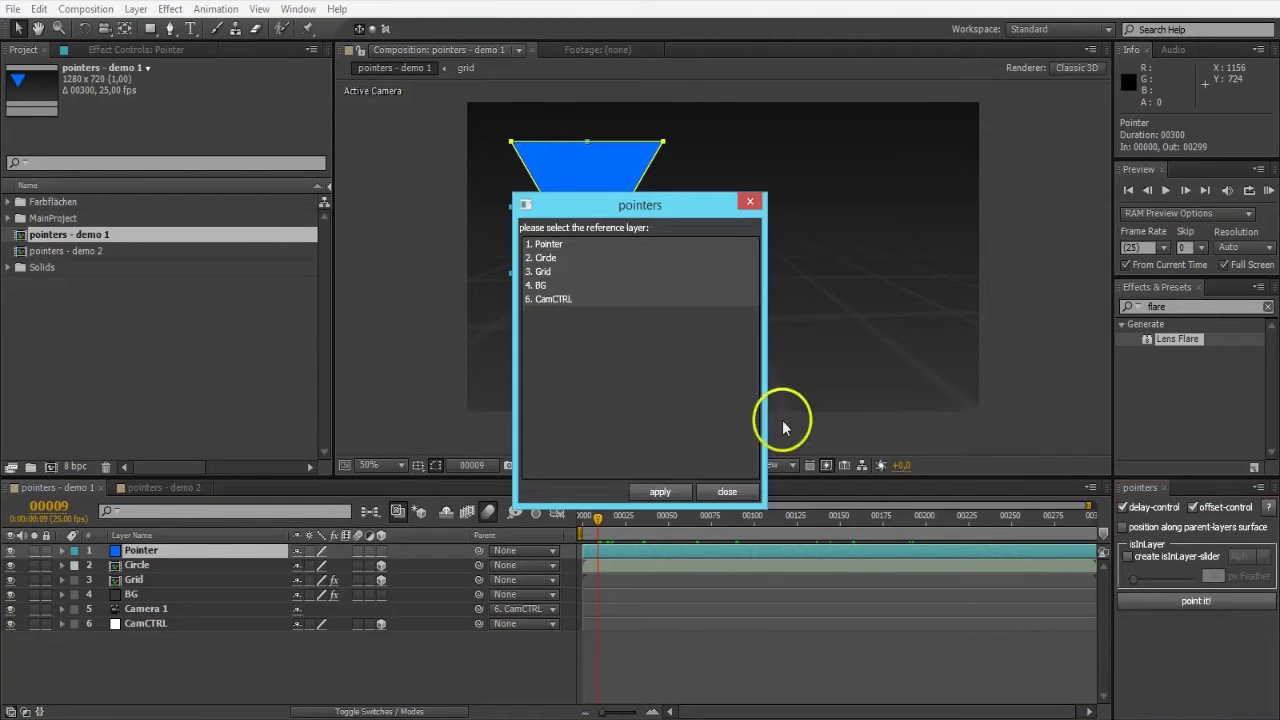
left_click(590, 243)
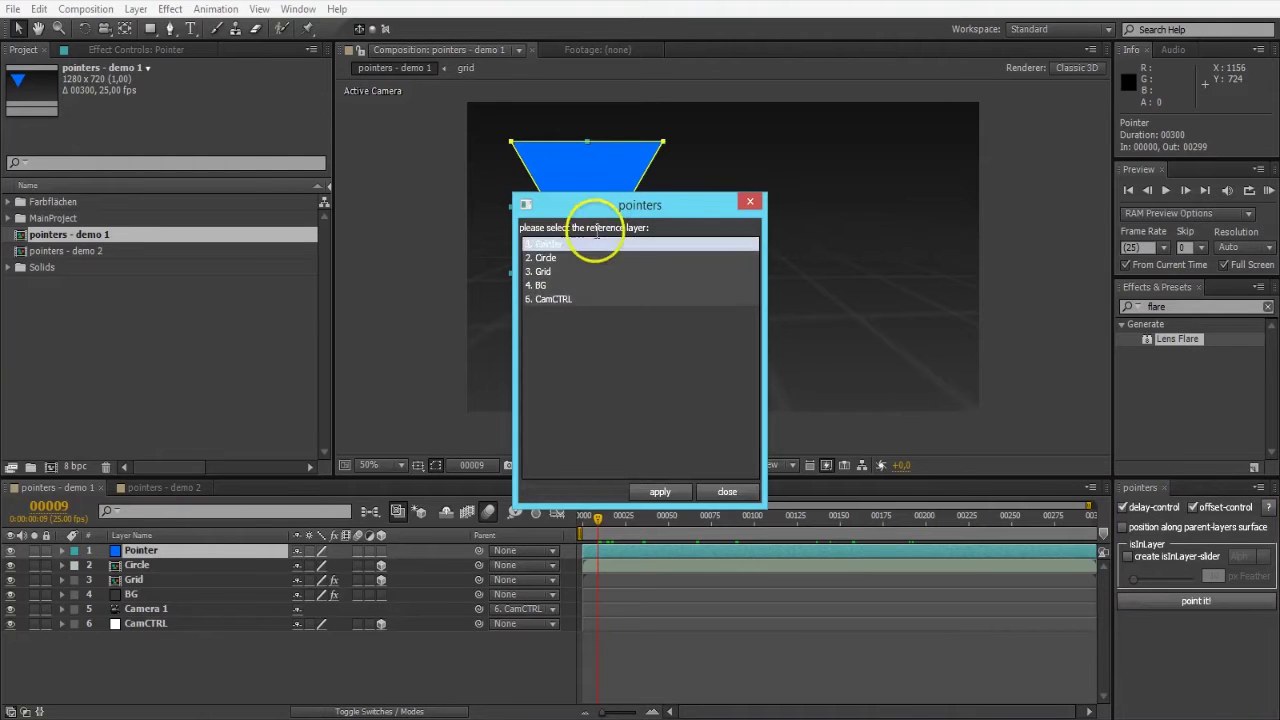
left_click_drag(618, 201, 912, 157)
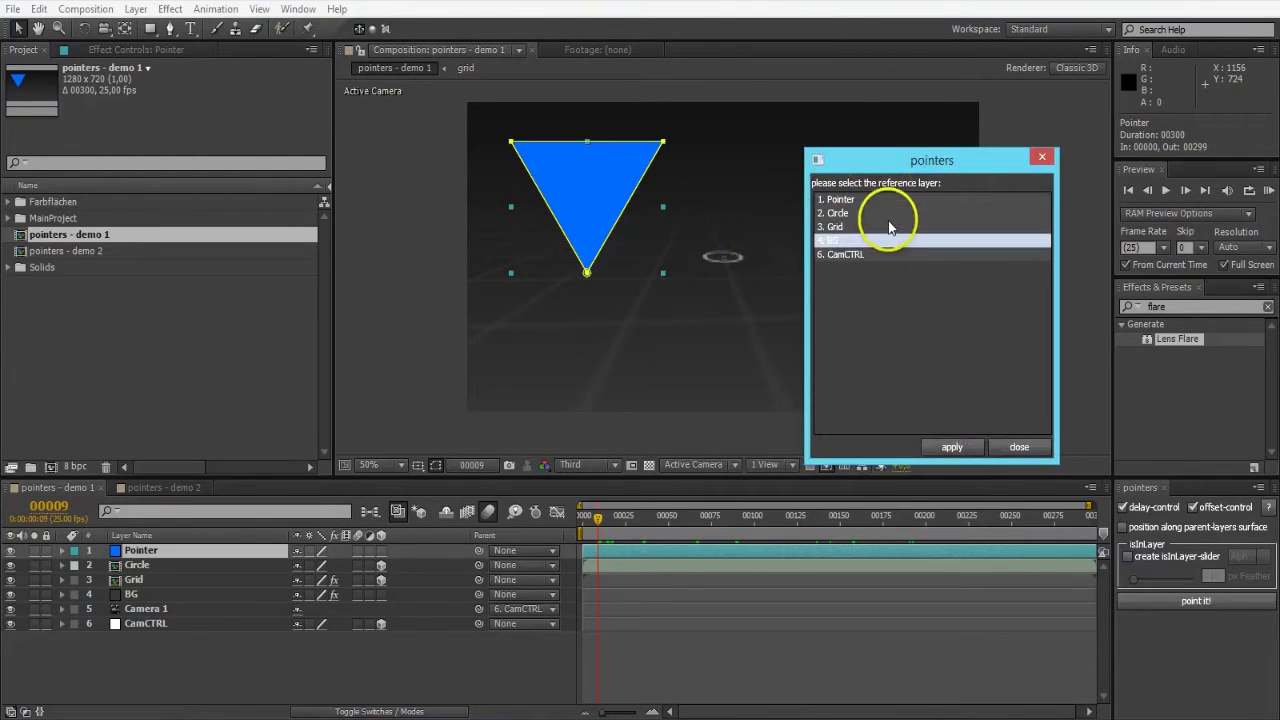
Choose '2. Circle' as the Pointer's reference layer and apply it.
left_click(880, 214)
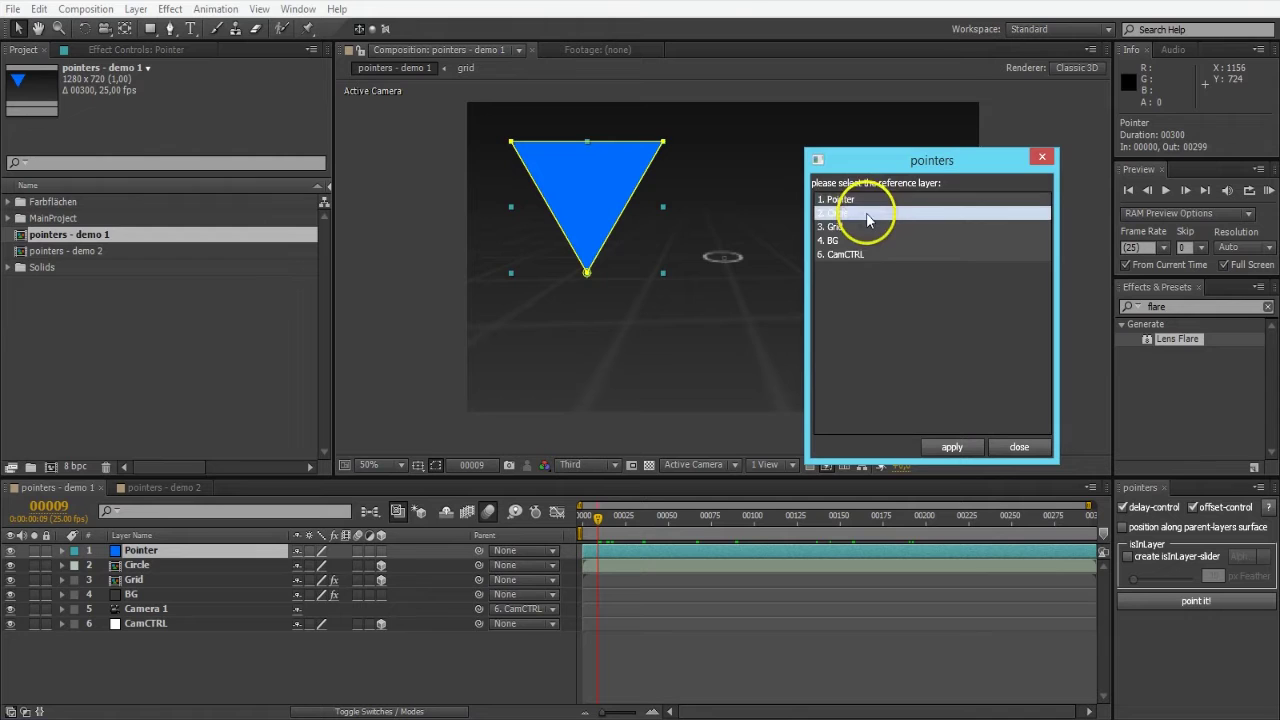
left_click(858, 241)
left_click(858, 226)
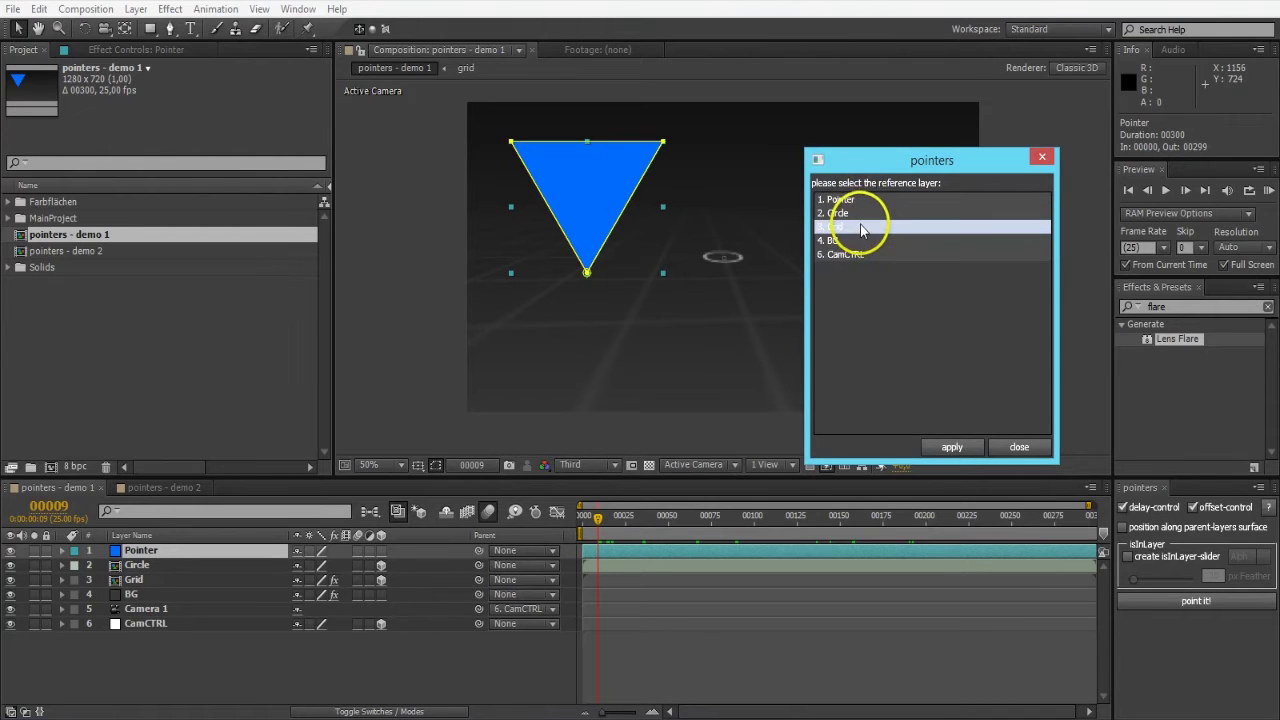
left_click(862, 214)
left_click(862, 227)
left_click(862, 254)
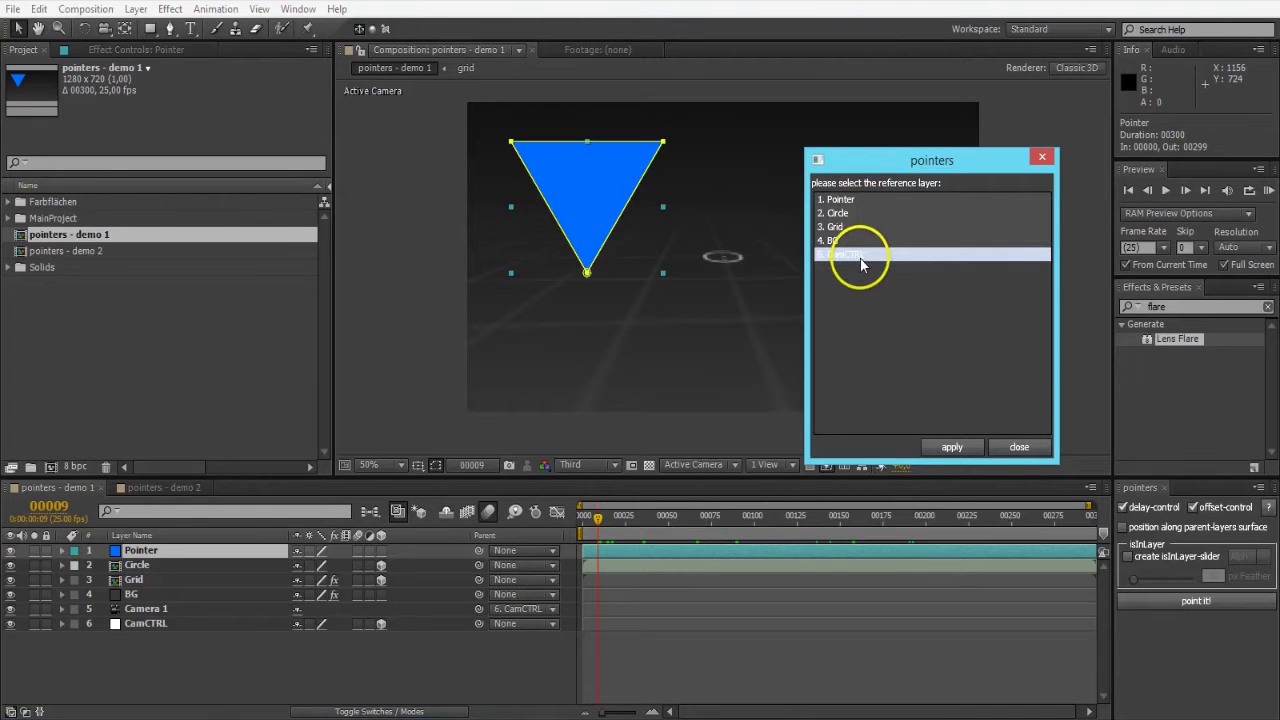
left_click(862, 227)
left_click(862, 214)
left_click(862, 200)
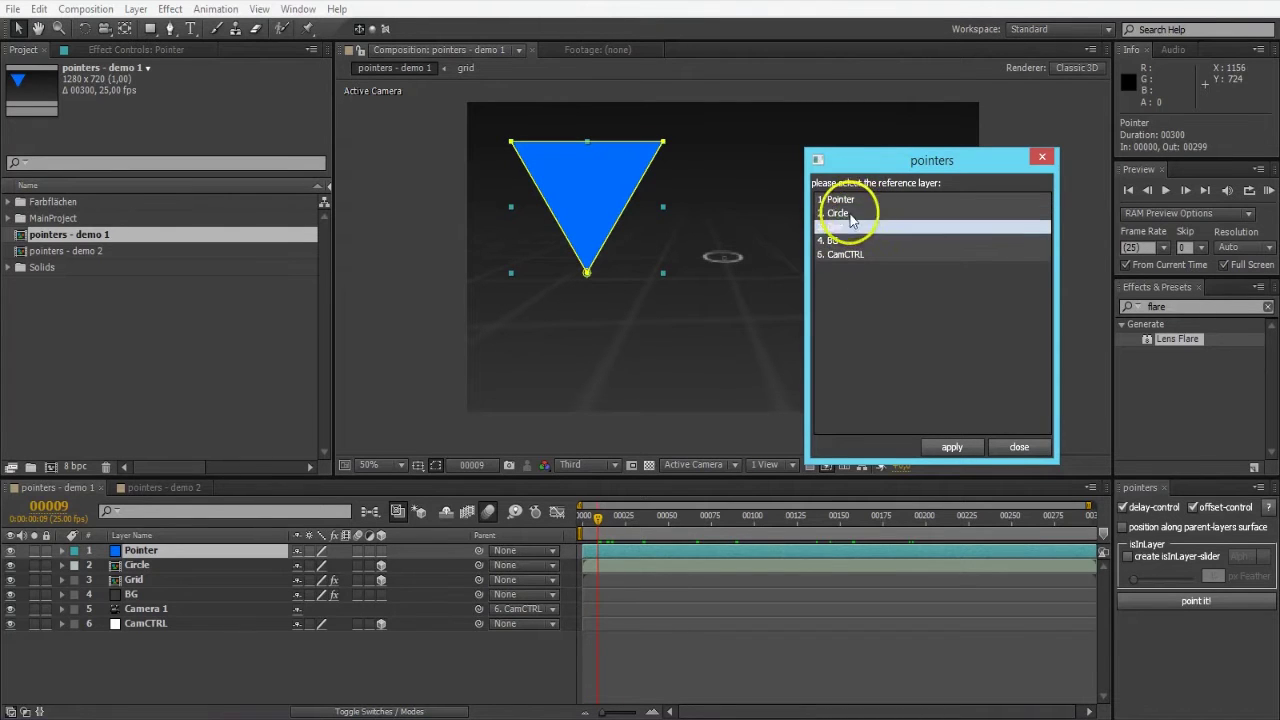
left_click(854, 214)
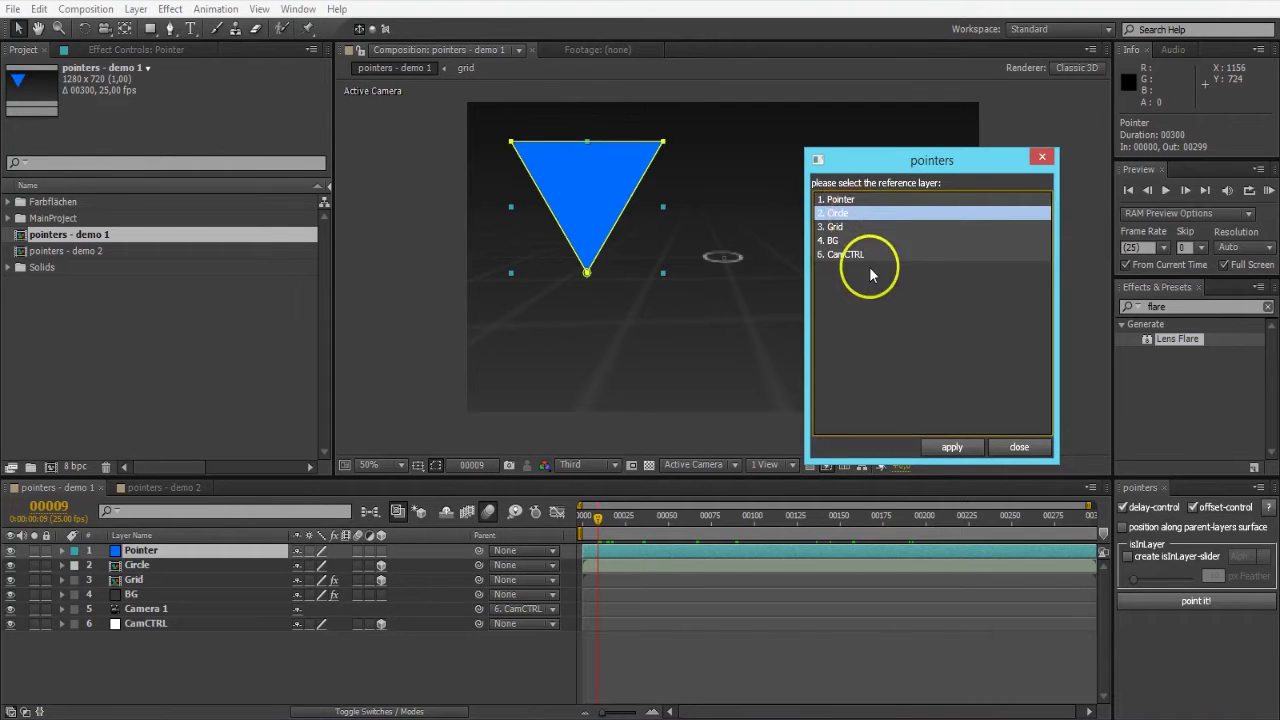
left_click(946, 445)
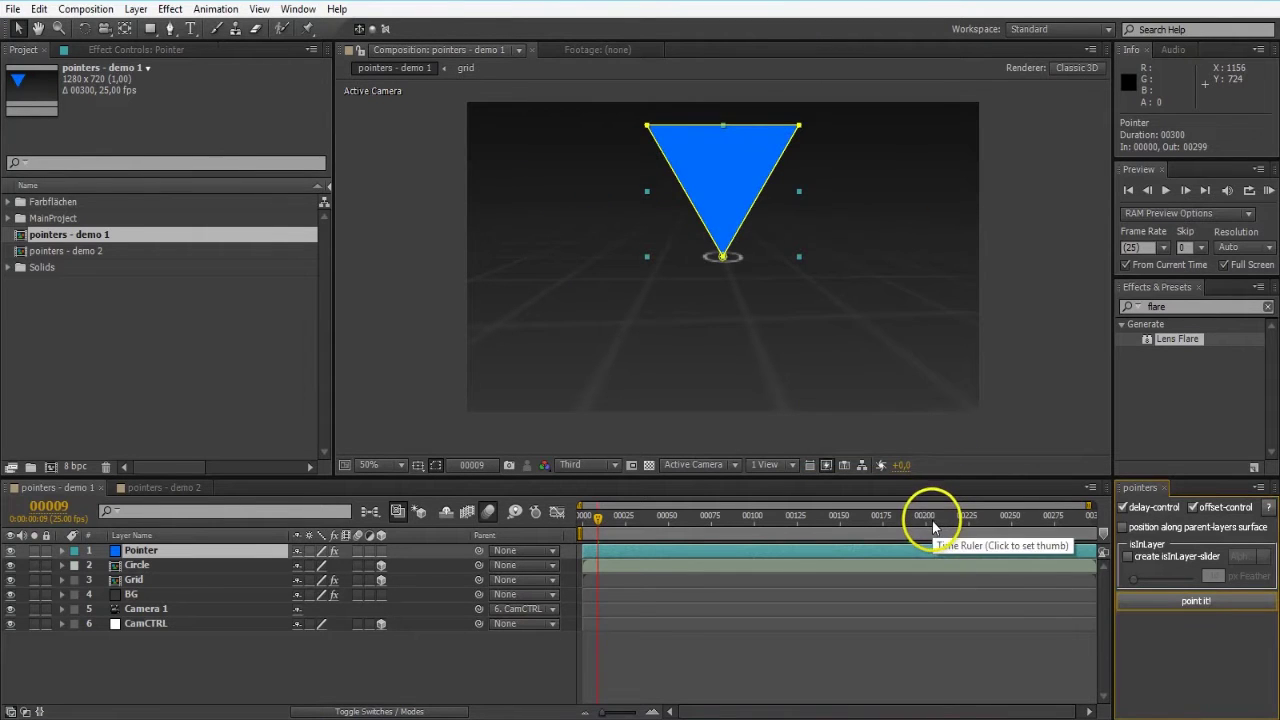
Scrub from frame 16 to 242 to check the triangle following the ring.
left_click(609, 518)
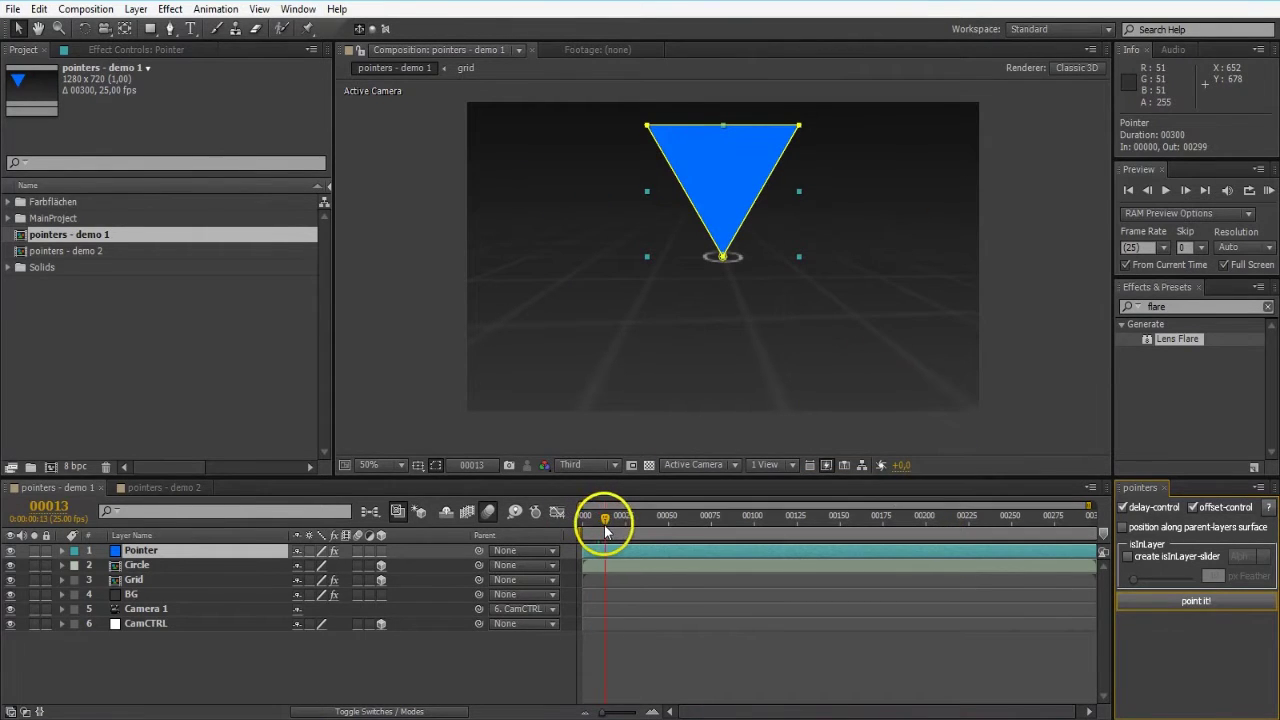
left_click(700, 517)
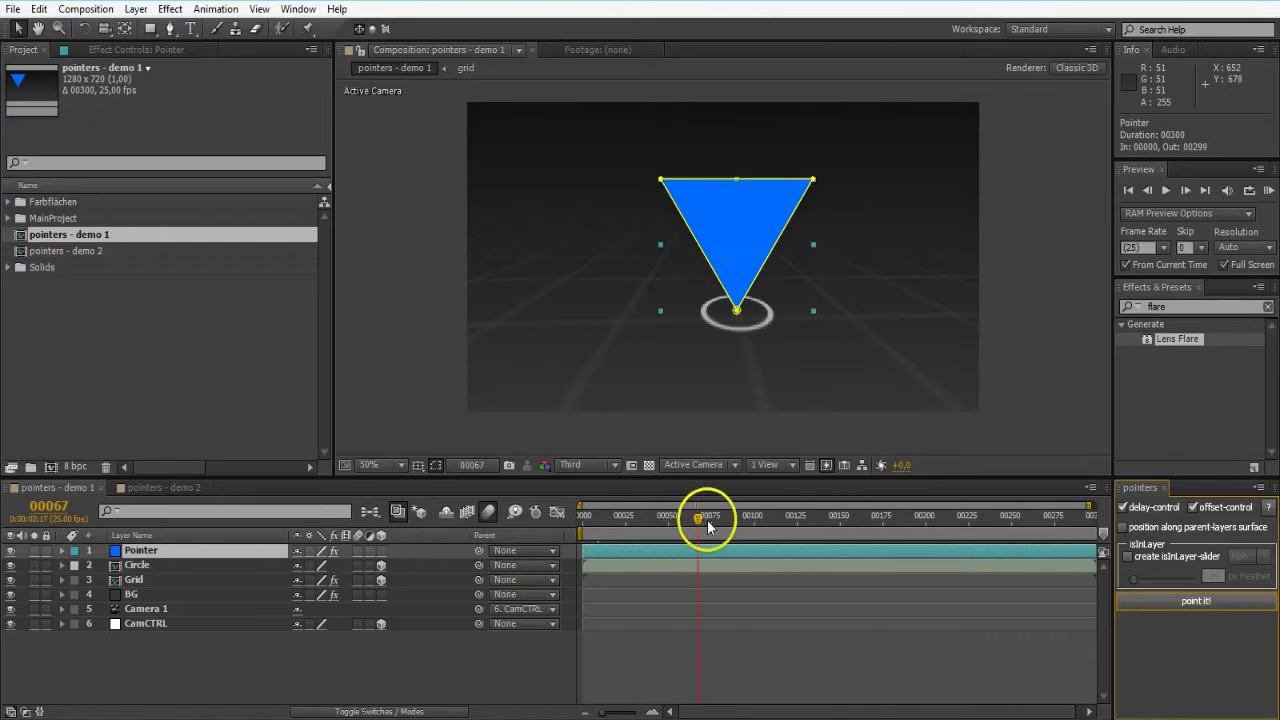
left_click(756, 520)
left_click_drag(756, 530, 793, 519)
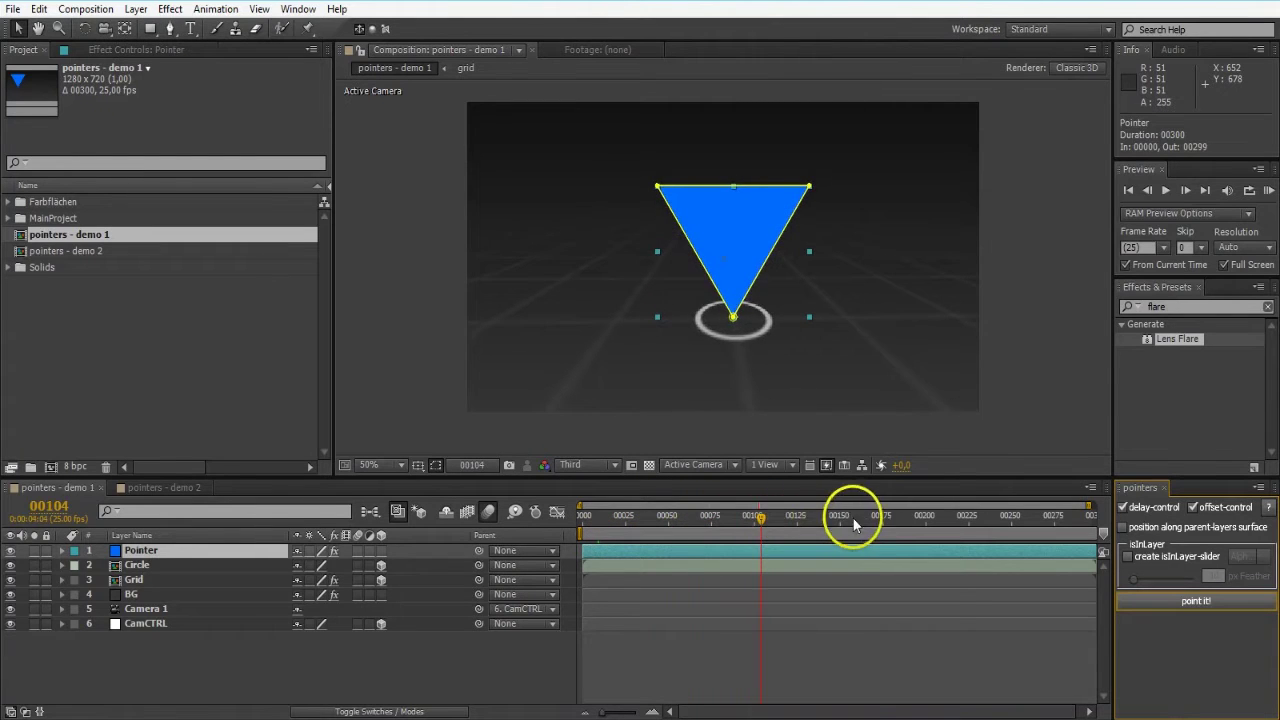
left_click(889, 526)
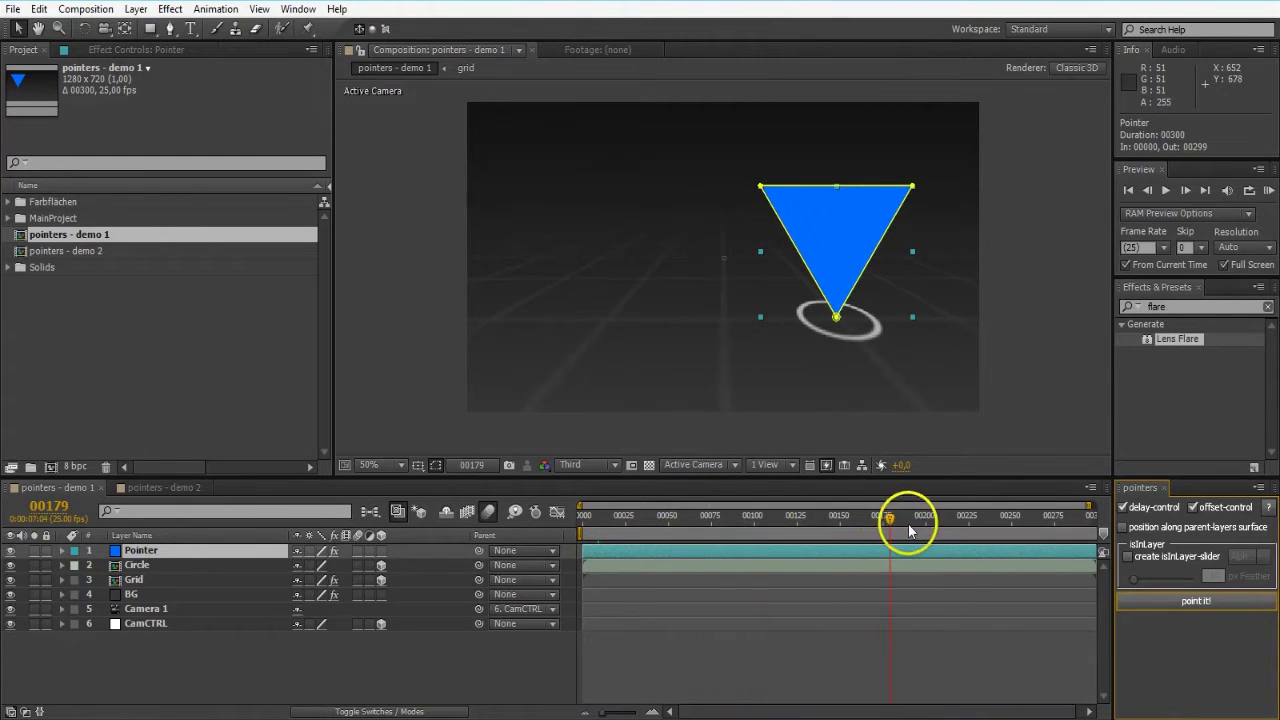
left_click(992, 528)
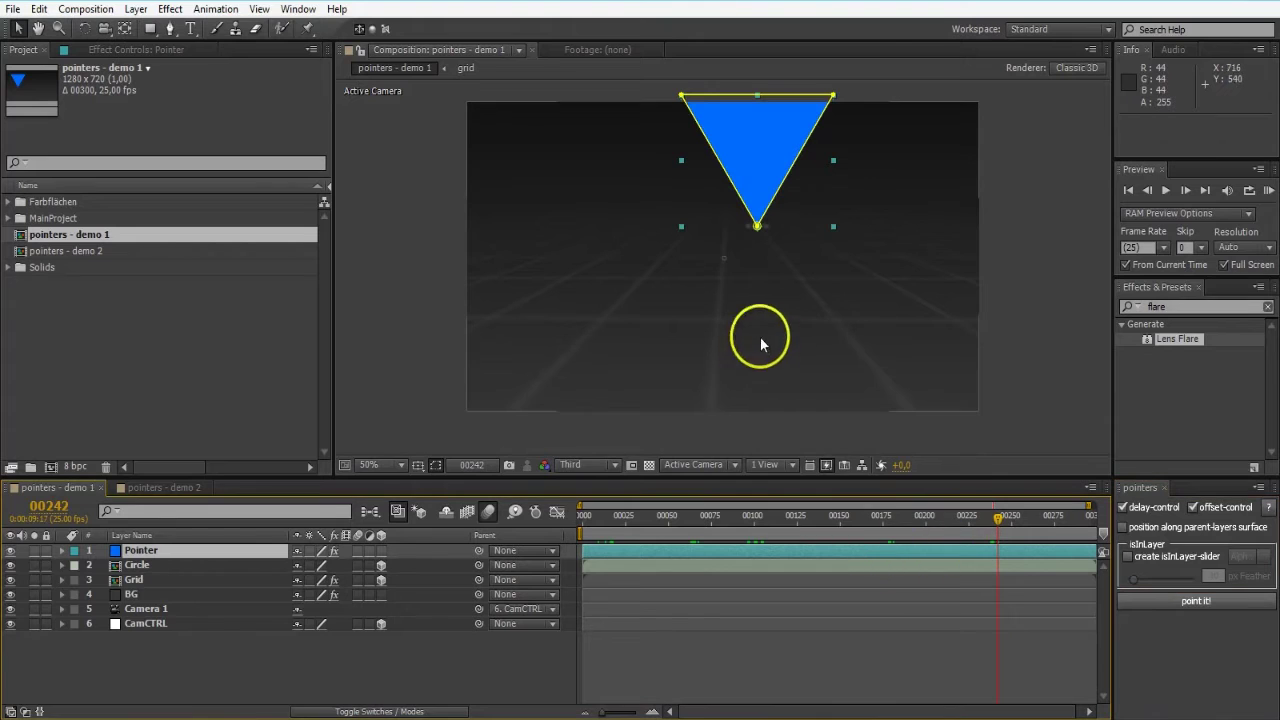
Make Pointer a 3D layer scaled to 713%, then preview its motion.
left_click(334, 565)
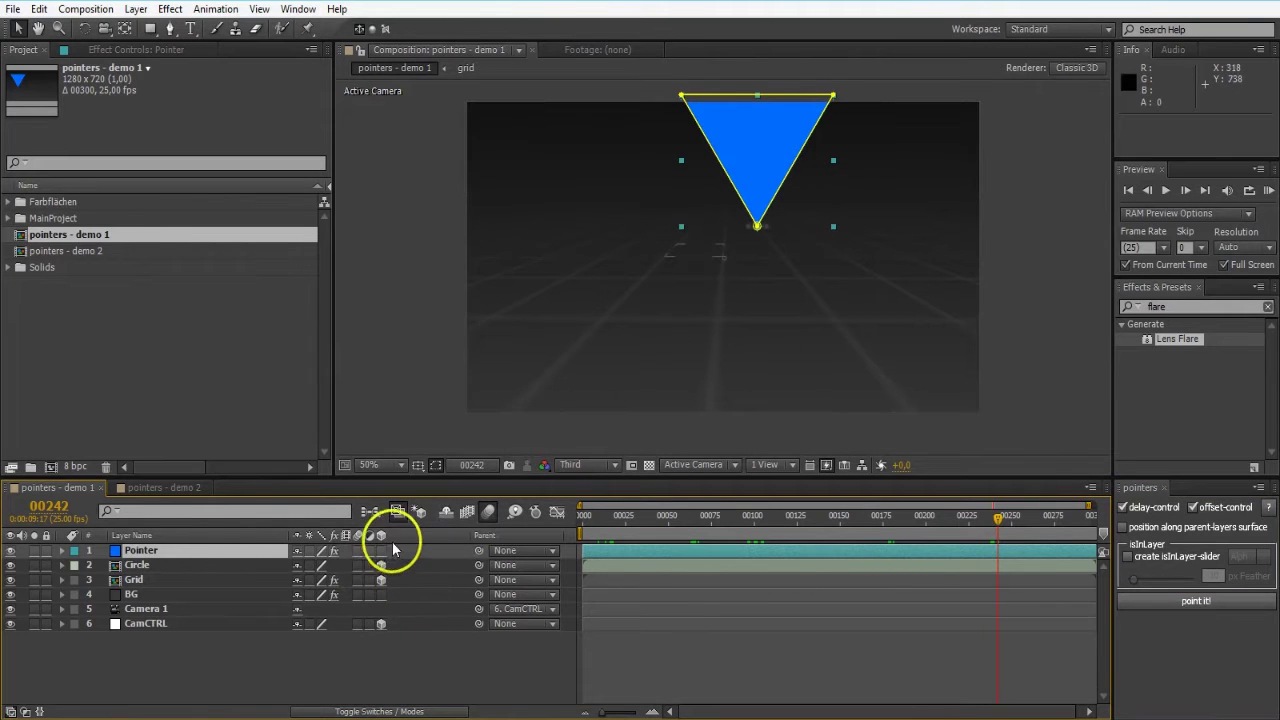
left_click(381, 565)
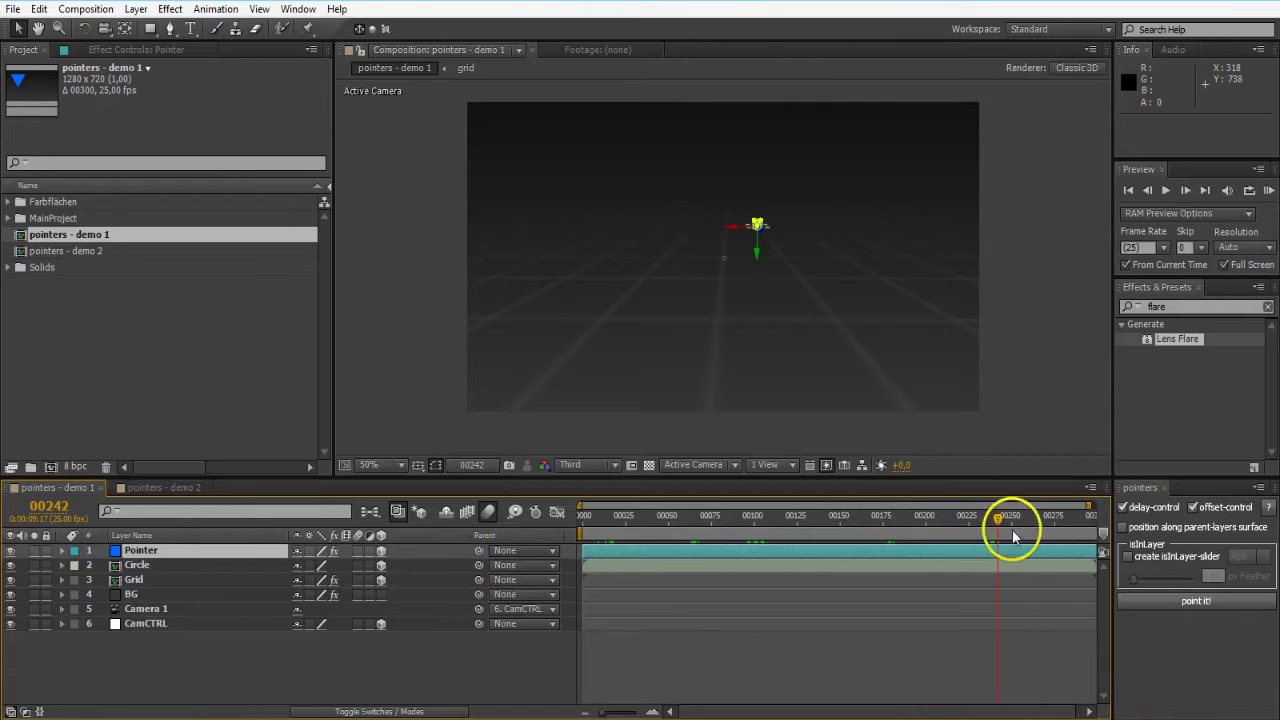
left_click(190, 550)
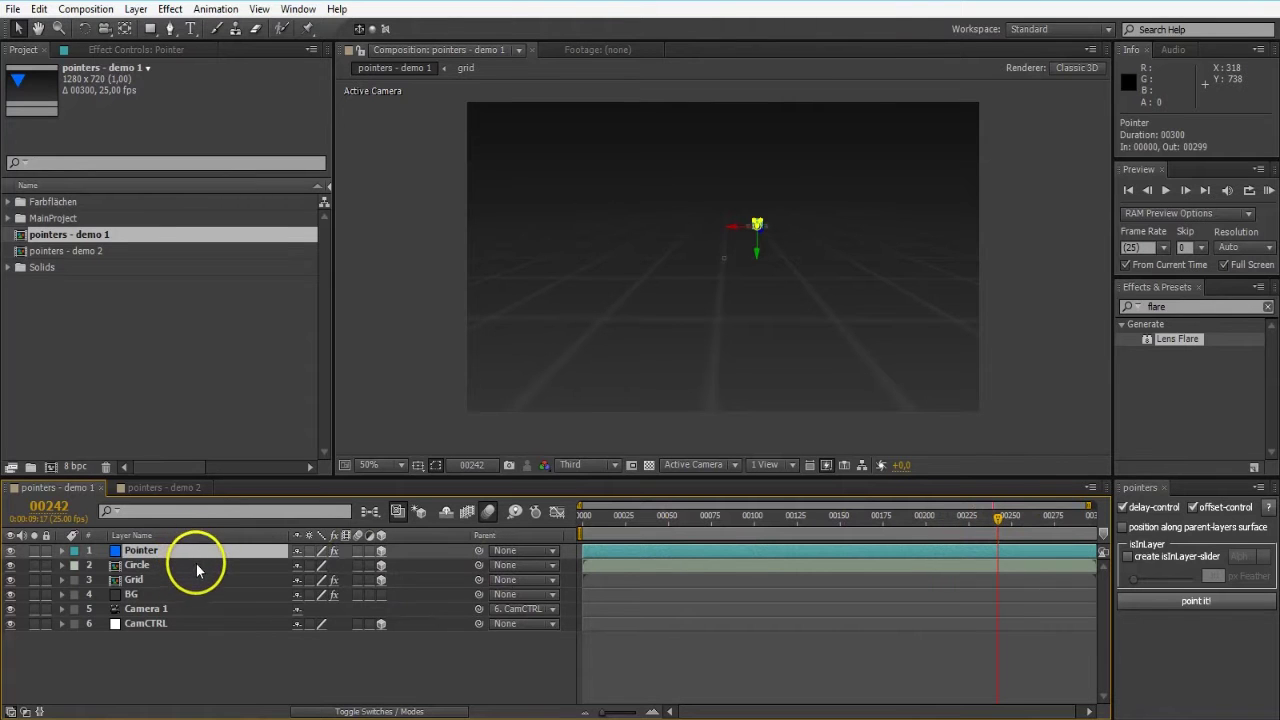
key("s")
left_click_drag(341, 575, 316, 570)
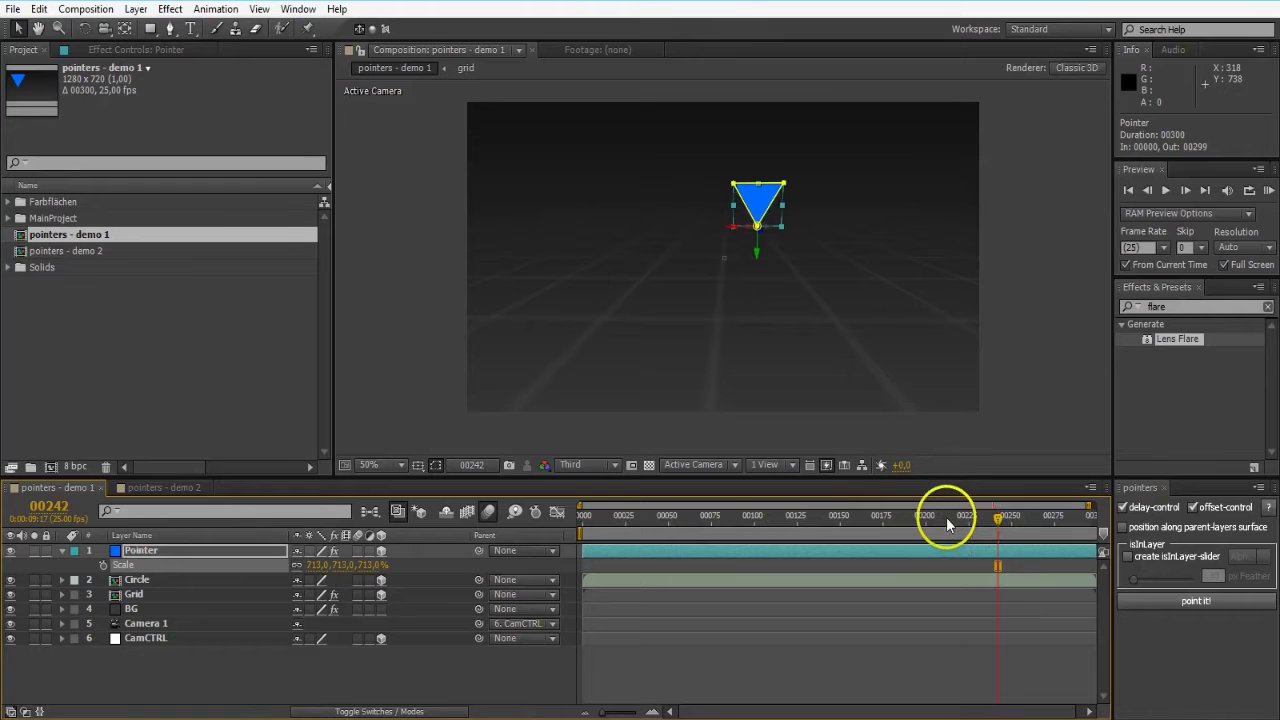
left_click(863, 523)
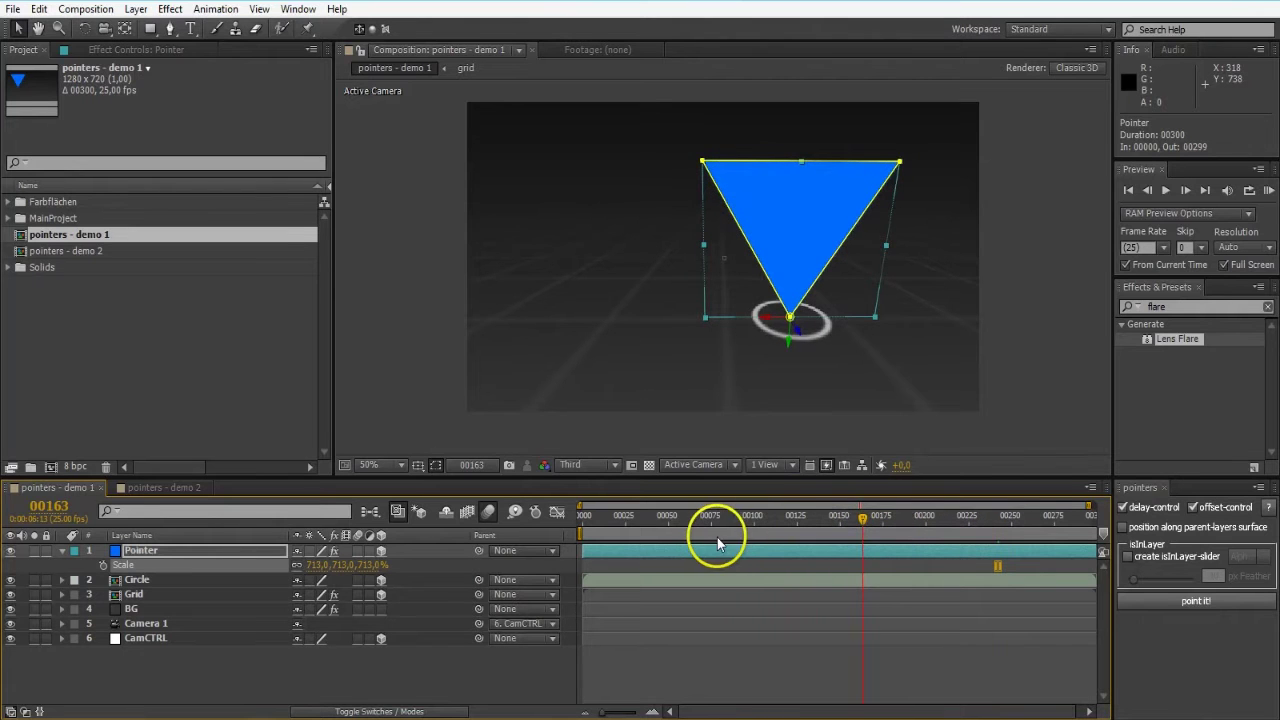
left_click_drag(683, 543, 783, 531)
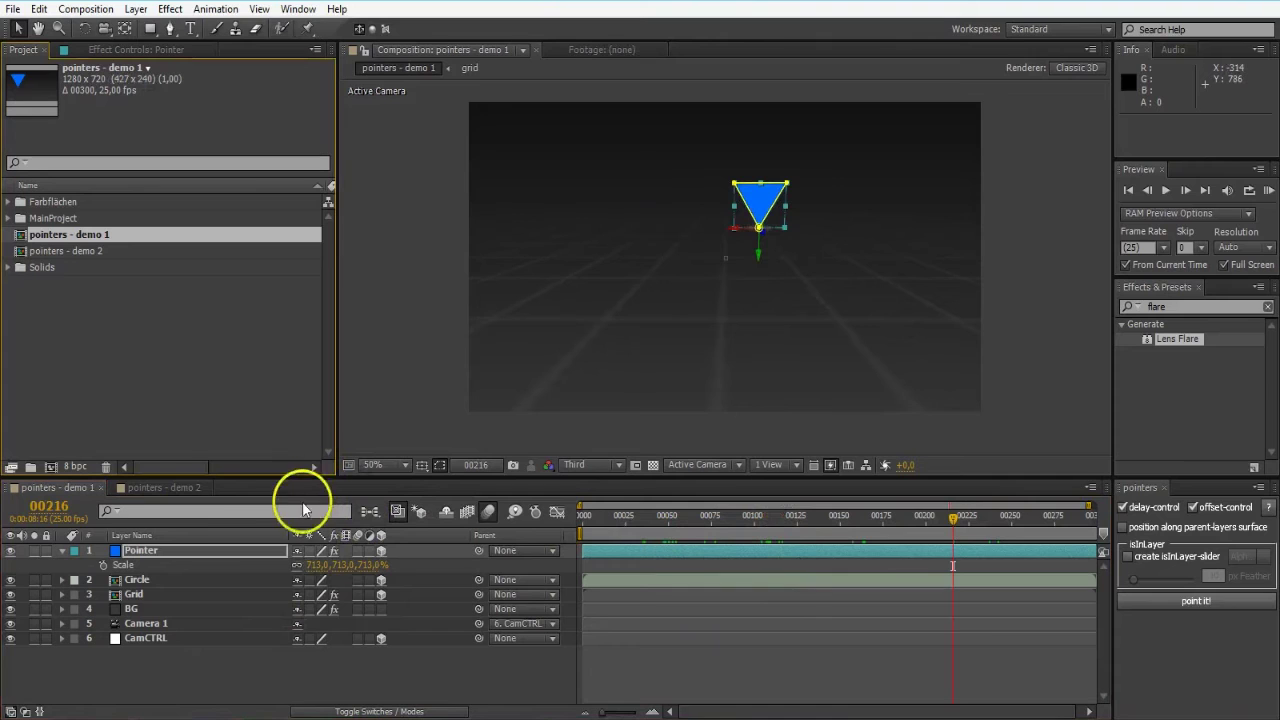
In Pointer's Effect Controls keep Circle as target, set the delay slider to 1, and preview.
left_click(188, 552)
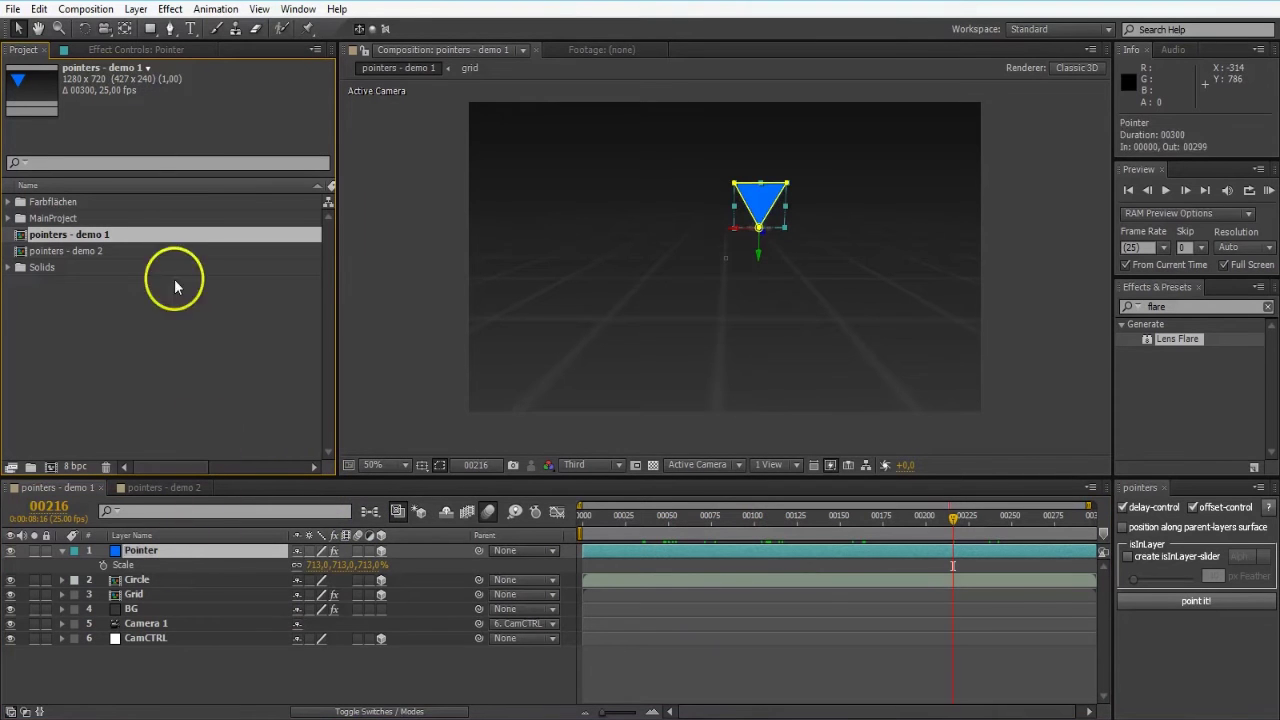
left_click(168, 48)
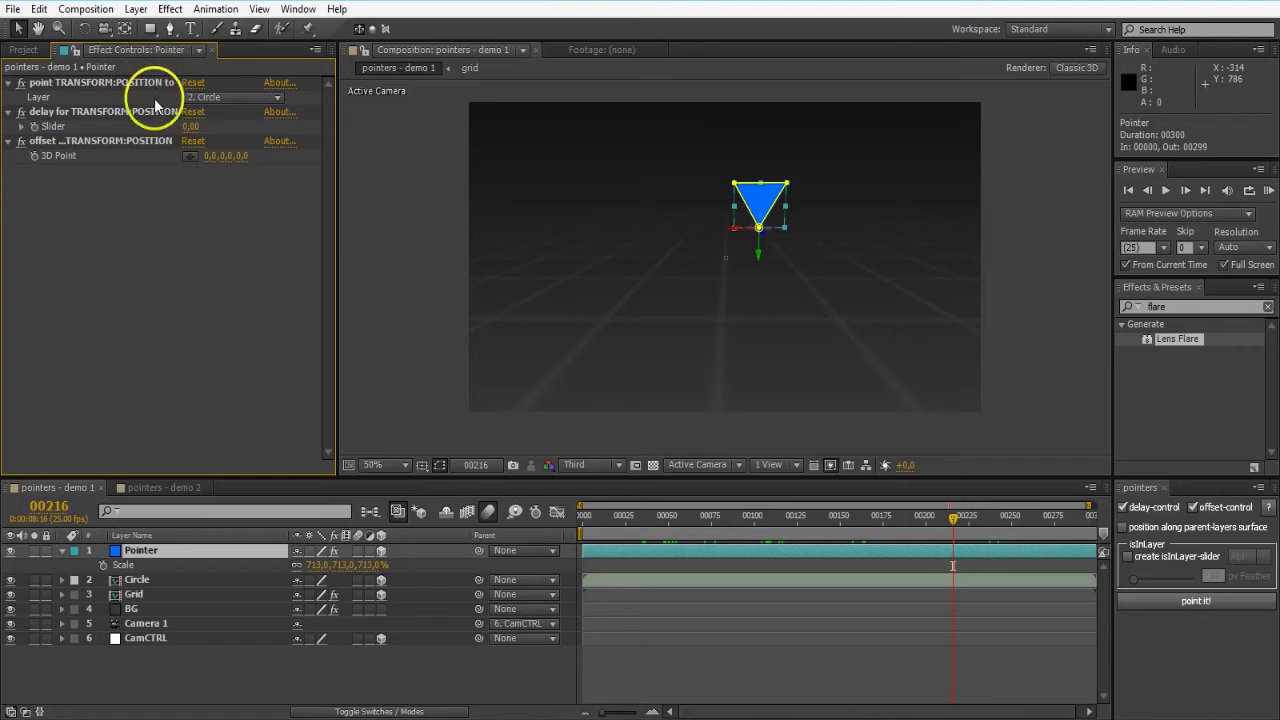
left_click(228, 97)
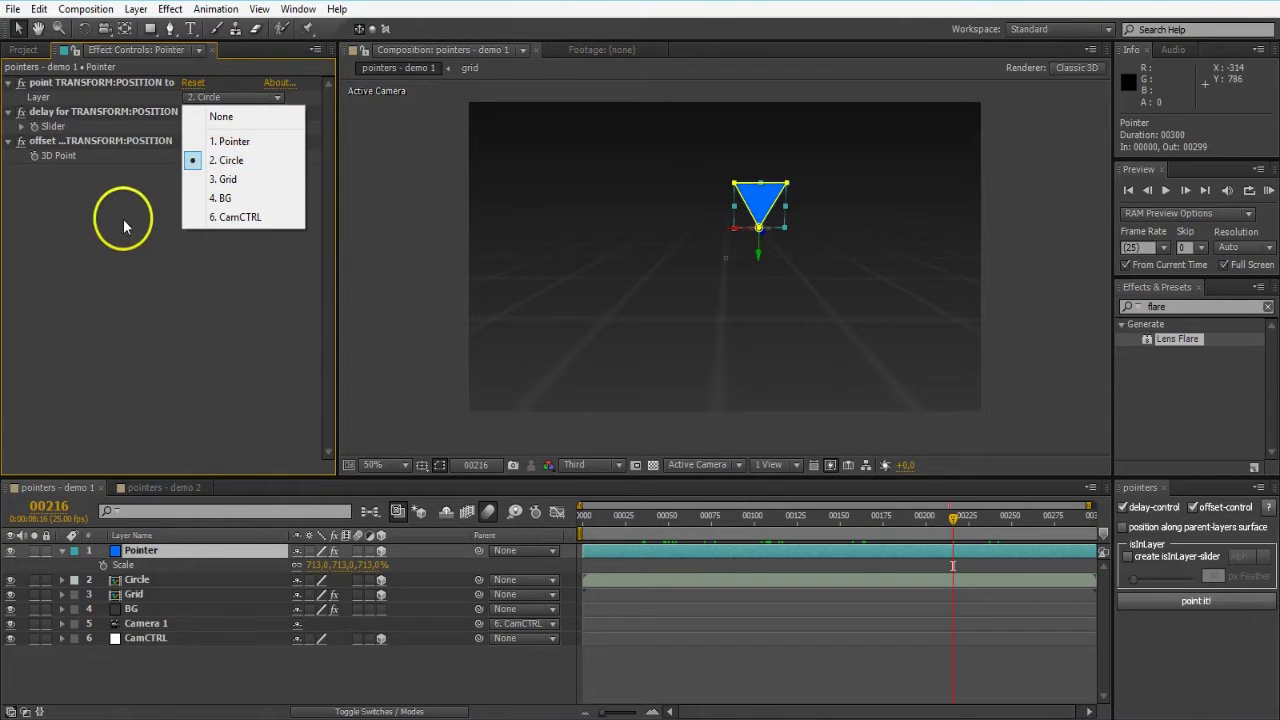
left_click(97, 189)
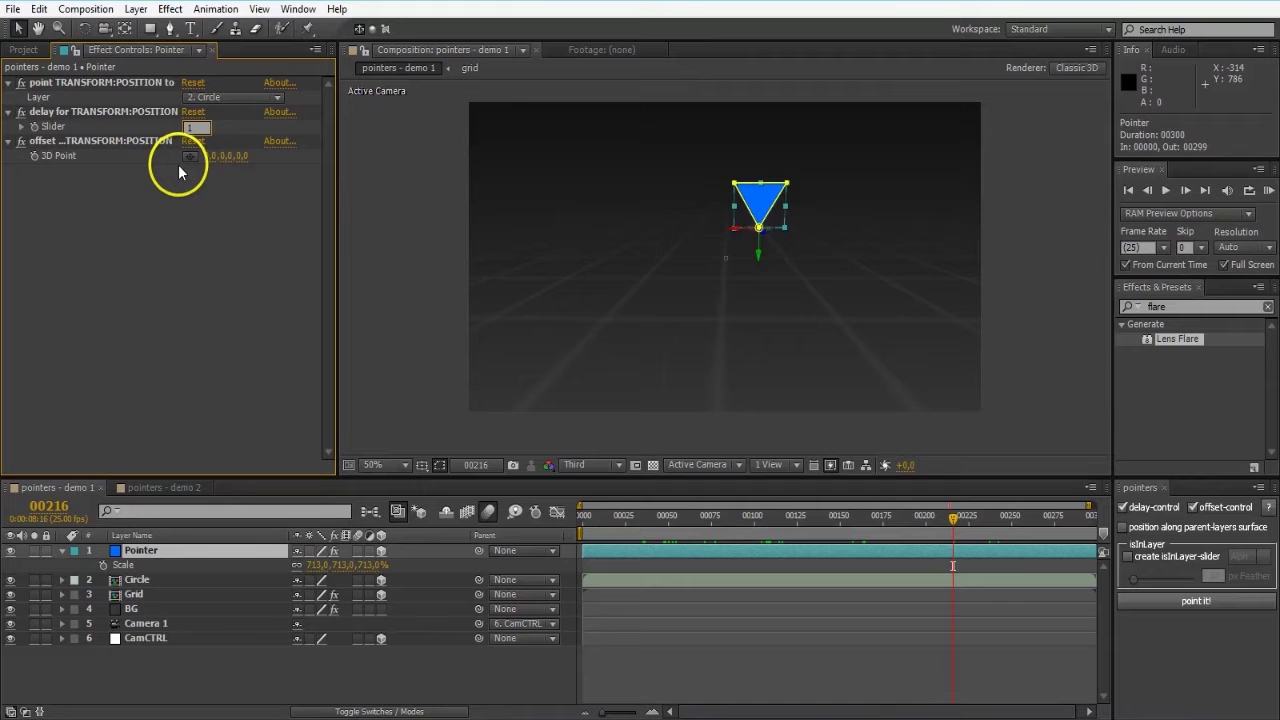
type("1")
key("Return")
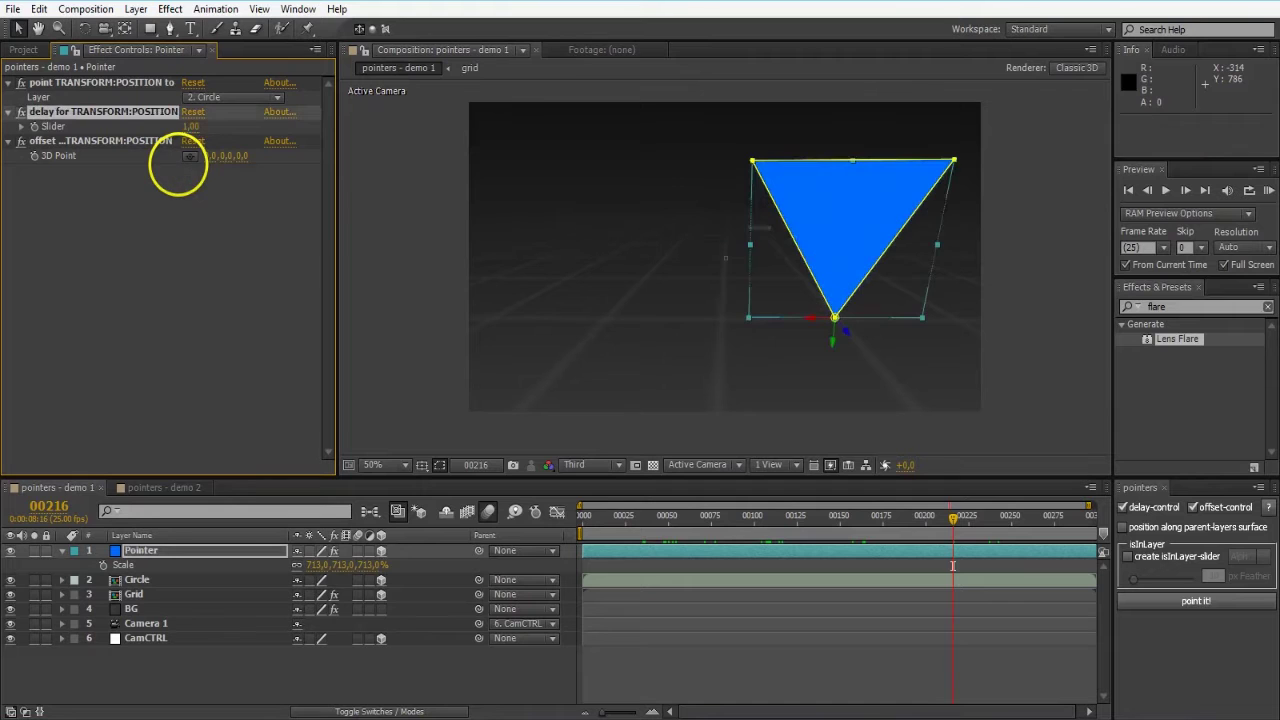
left_click(923, 517)
left_click_drag(923, 521, 666, 529)
left_click(769, 537)
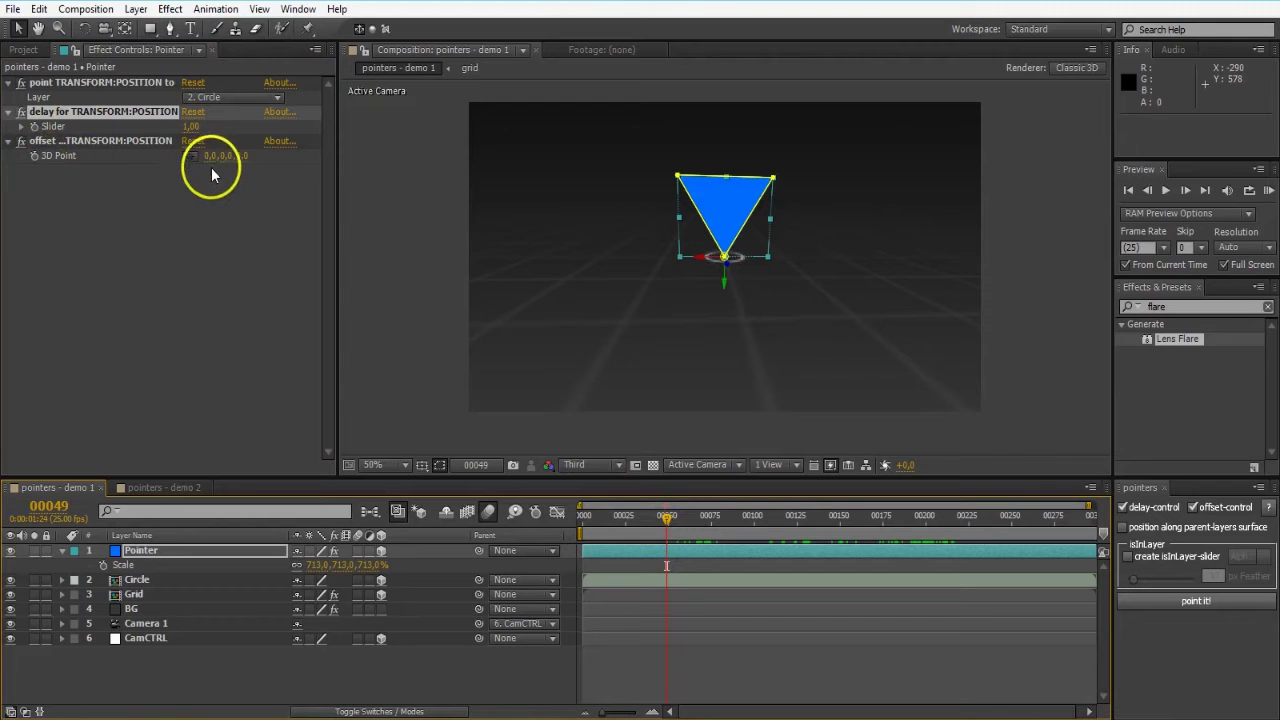
Set the offset 3D Point X to 303 and check the triangle at frames 83–100.
left_click_drag(208, 163, 209, 163)
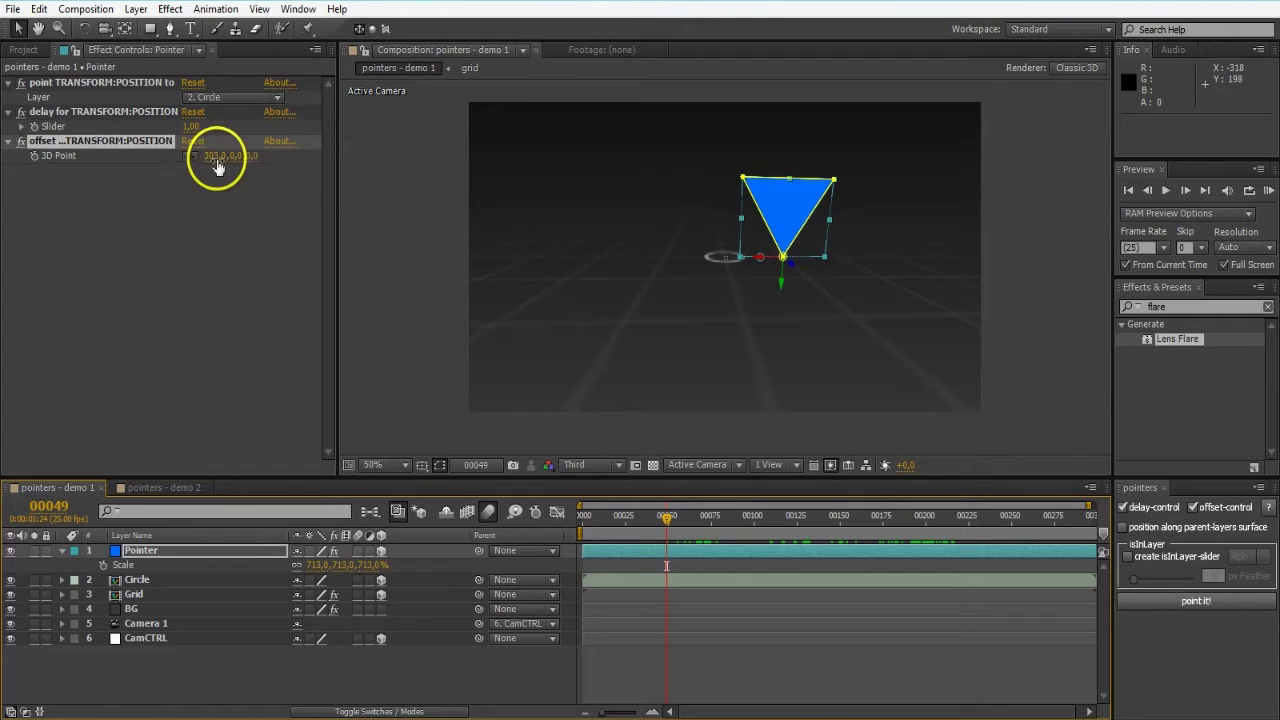
left_click(203, 172)
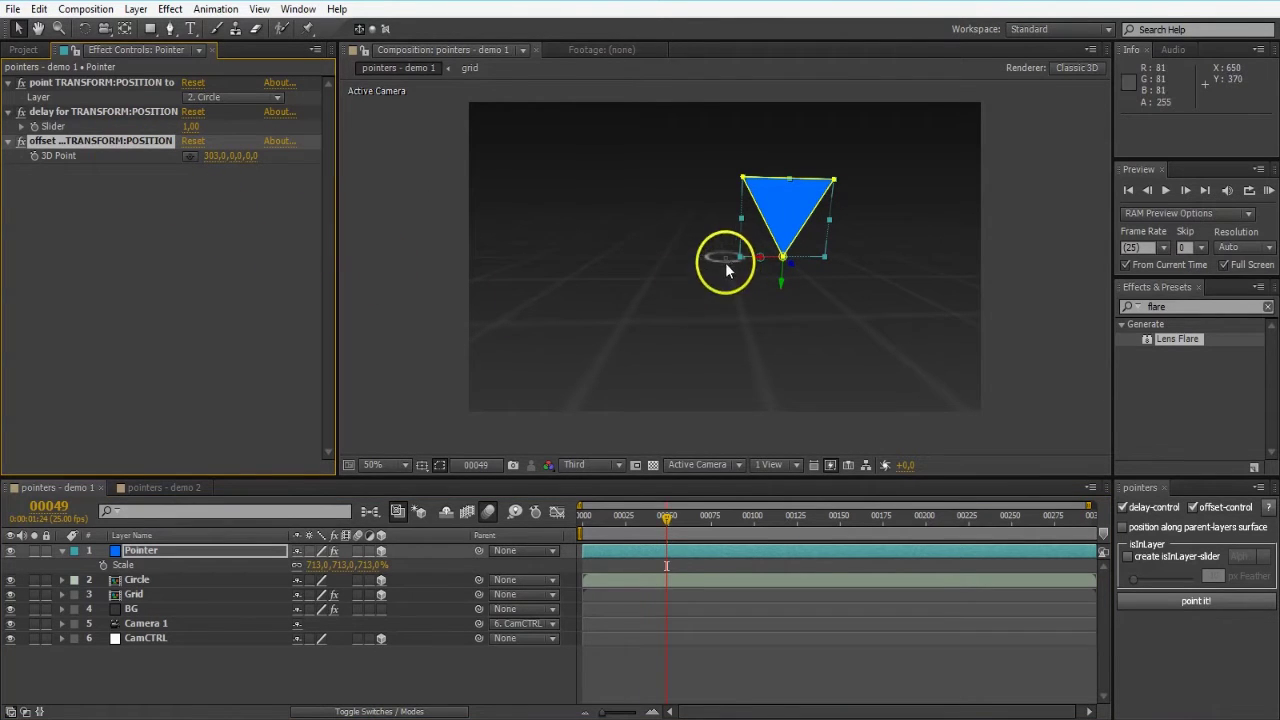
left_click(725, 520)
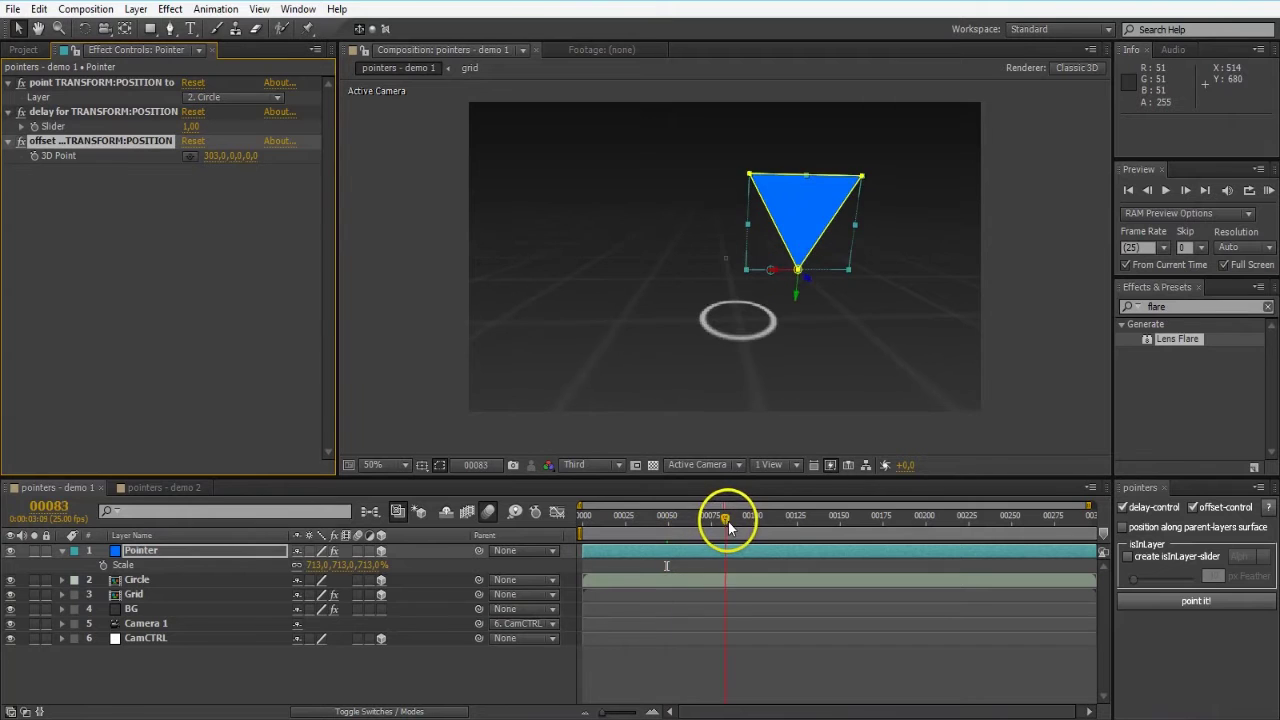
left_click_drag(728, 527, 752, 525)
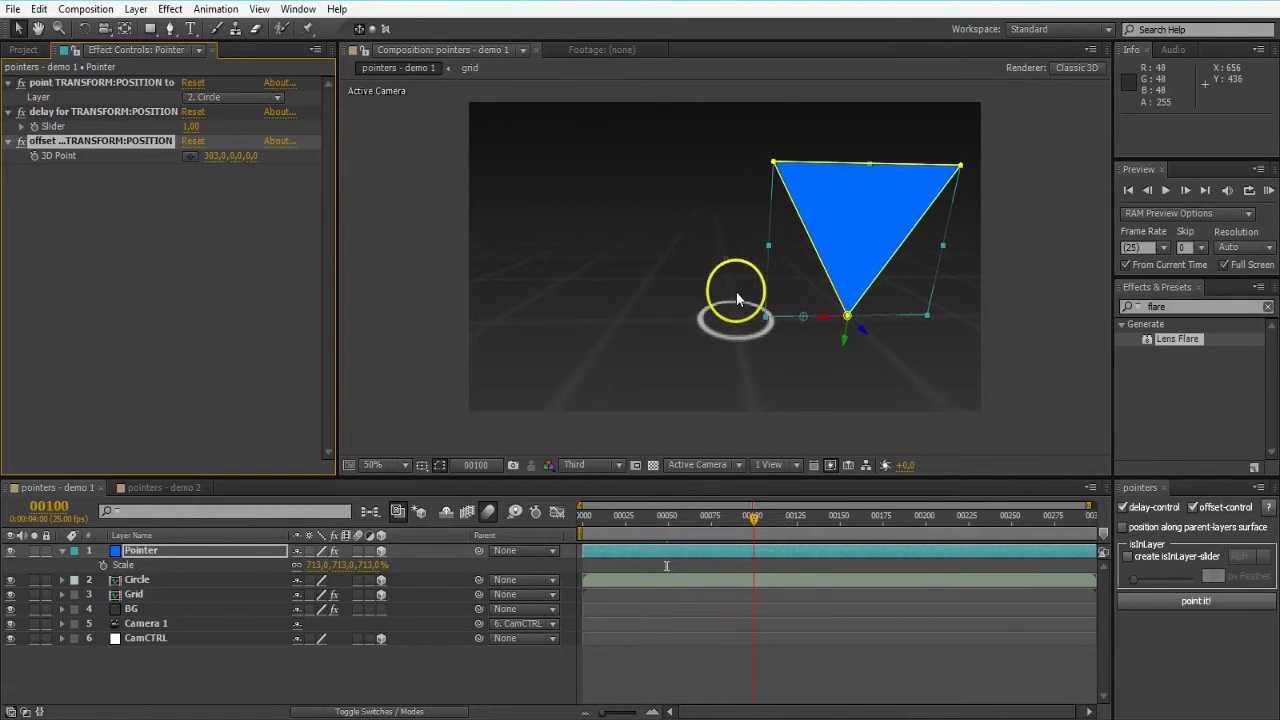
left_click(143, 580)
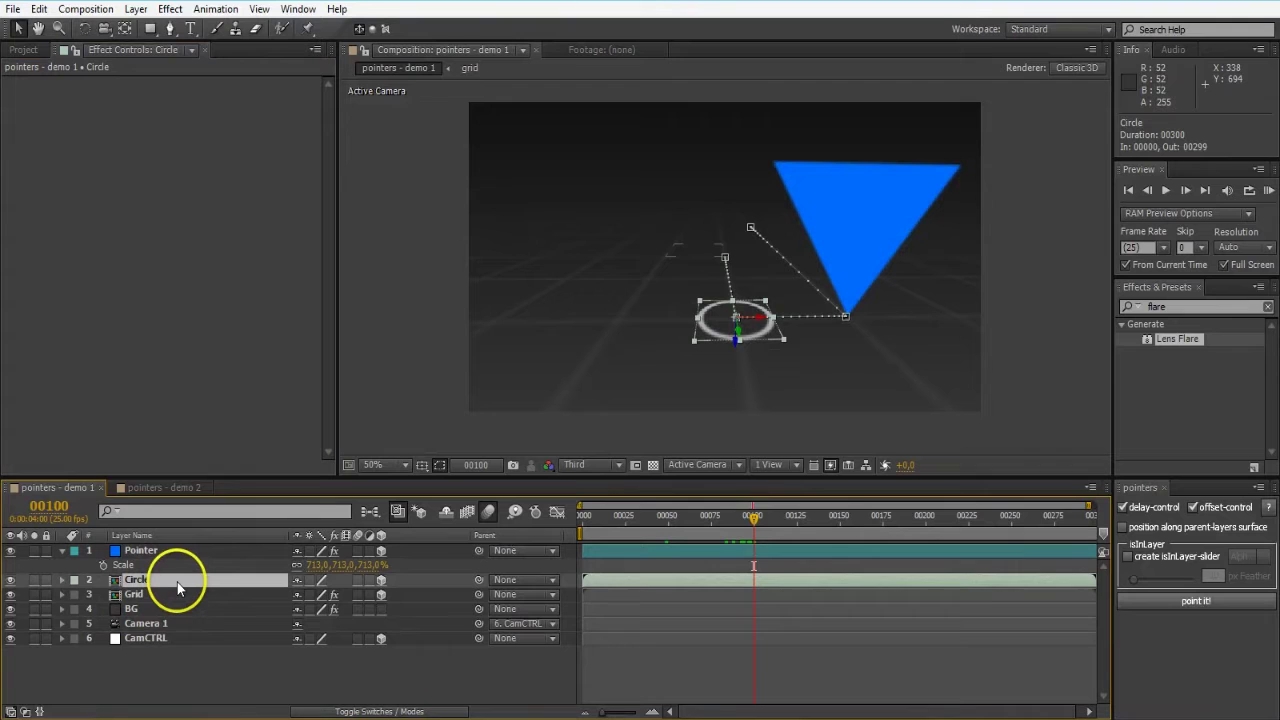
key("r")
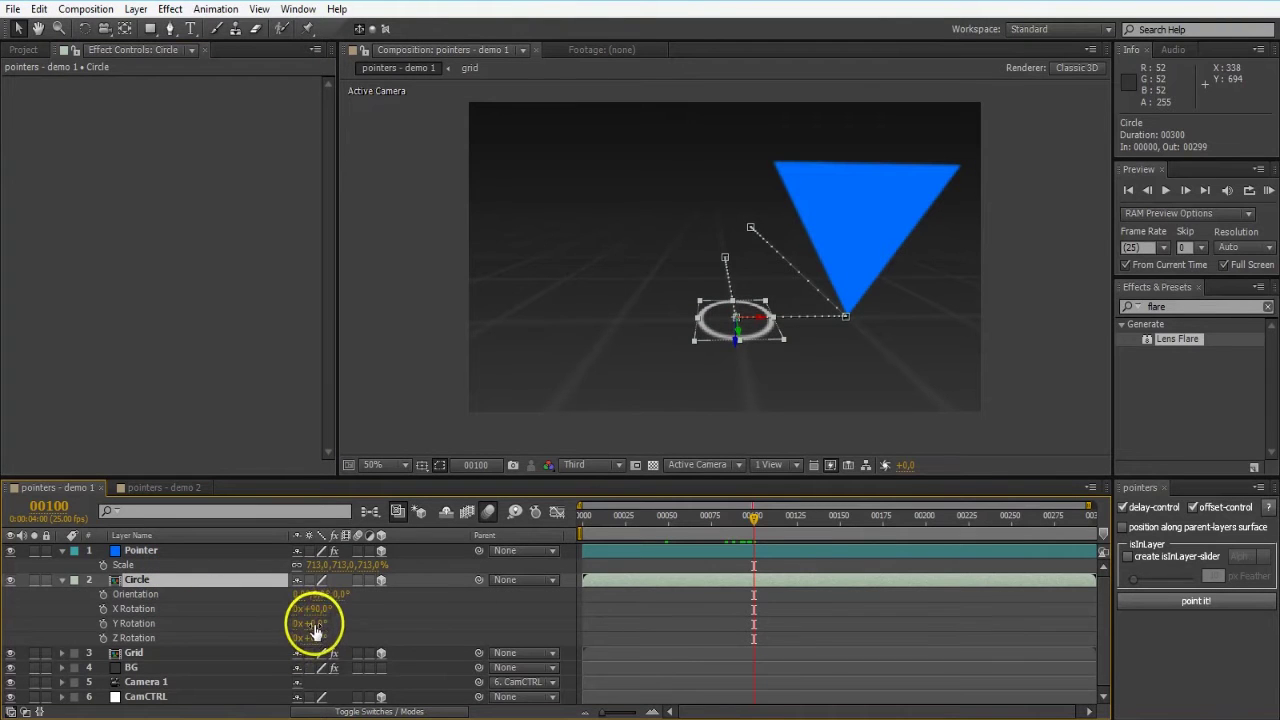
mouse_move(314, 628)
left_mouse_down()
mouse_move(365, 628)
mouse_move(315, 627)
left_mouse_up()
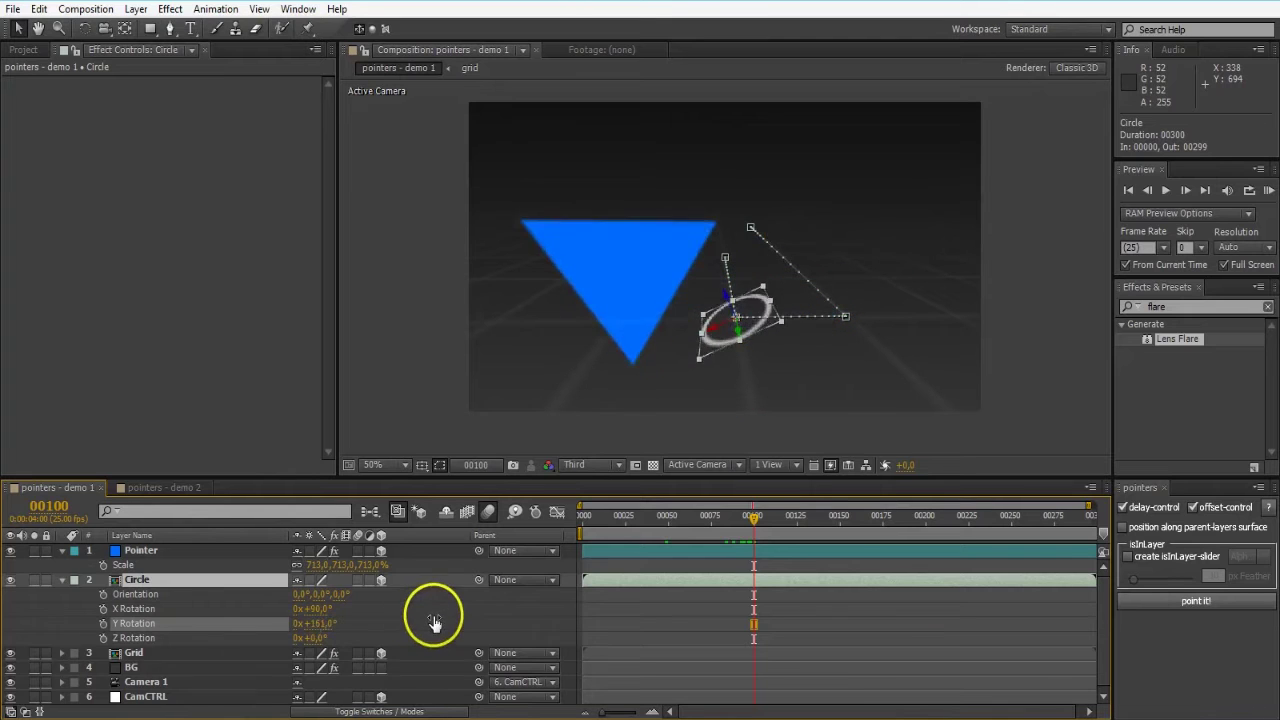
left_click_drag(434, 622, 551, 434)
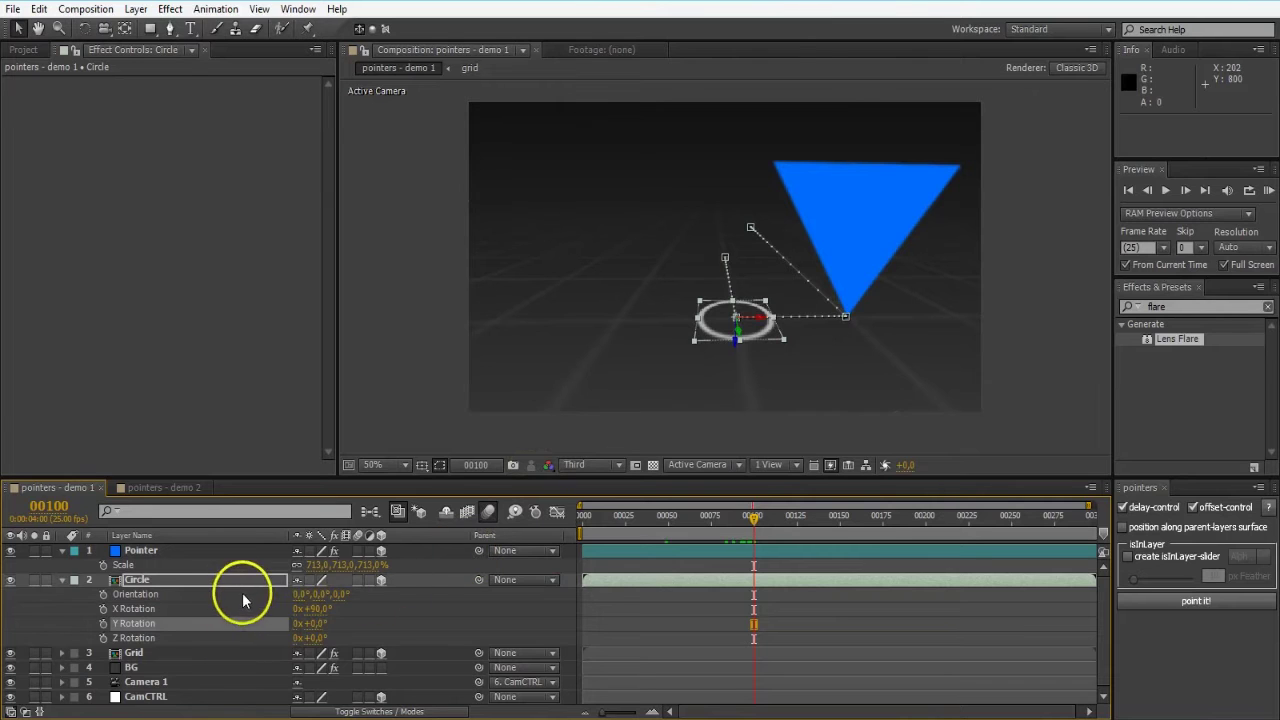
left_click(210, 552)
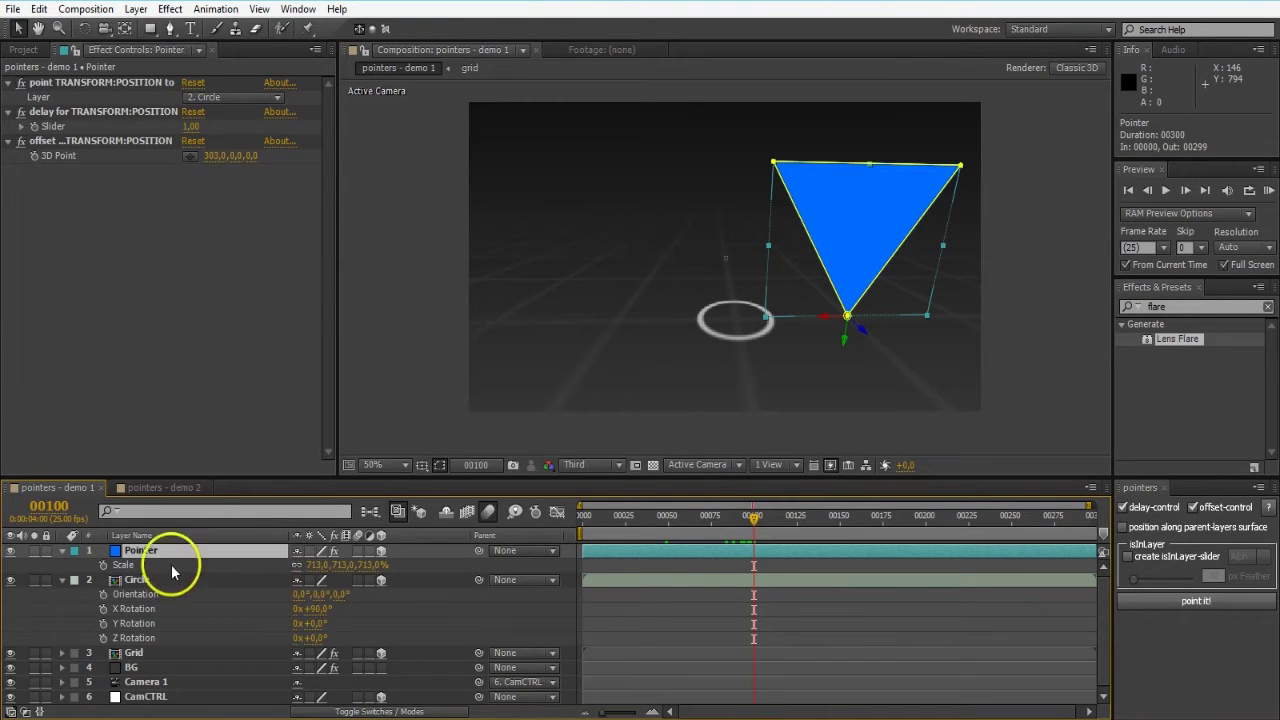
Create a white (FFFFFF) solid, White Solid 2, with Ctrl+Y.
key("ctrl+y")
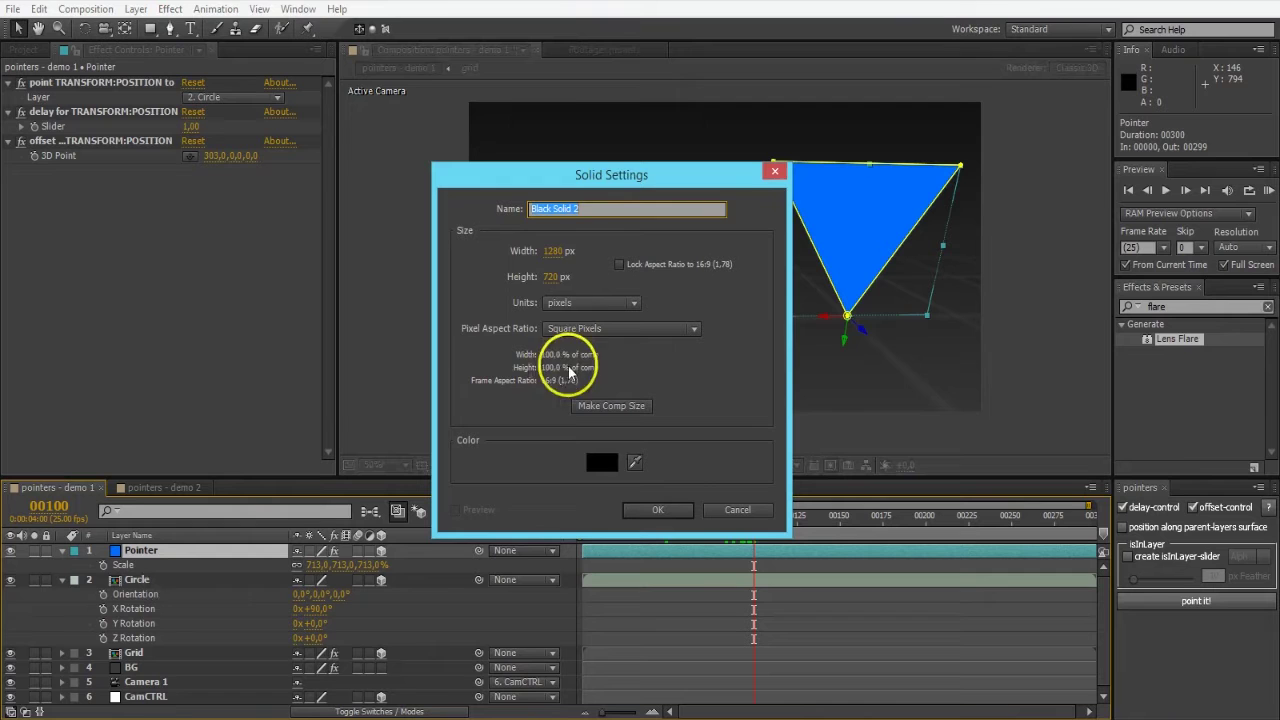
left_click(590, 457)
left_click(89, 238)
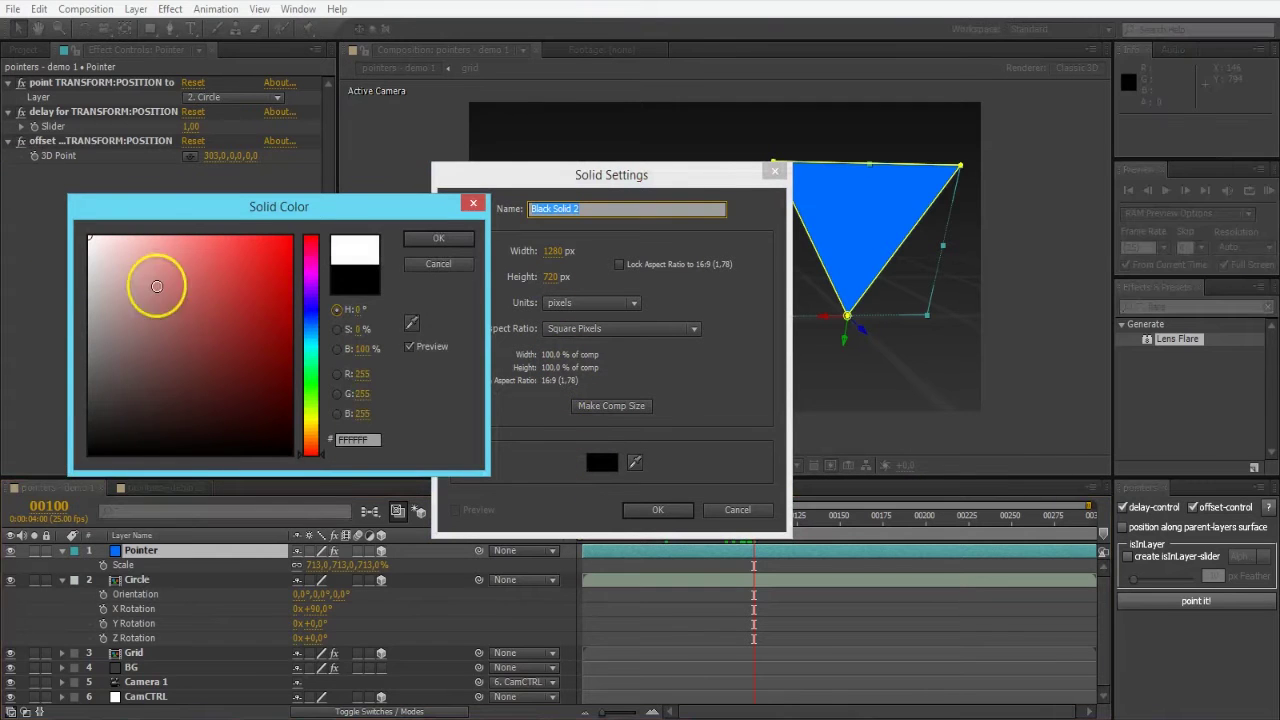
left_click(440, 240)
left_click(648, 510)
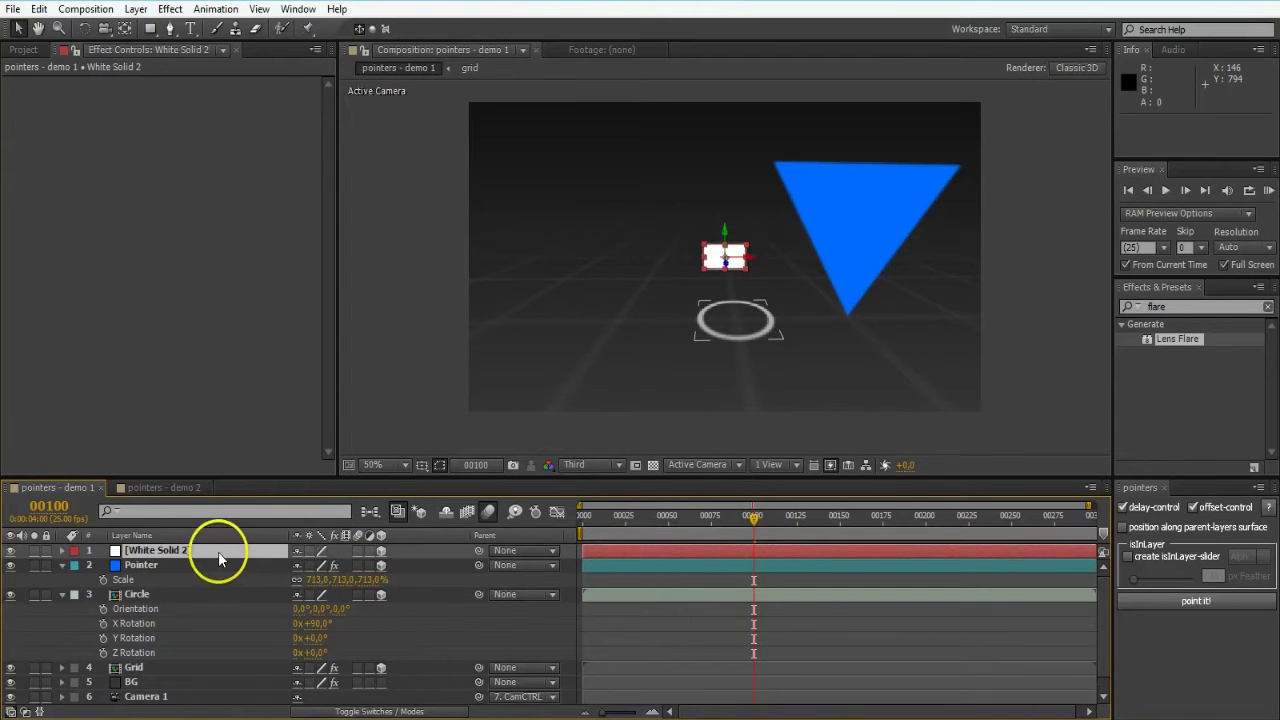
Scale White Solid 2 to 713% and set its opacity to 20%.
key("s")
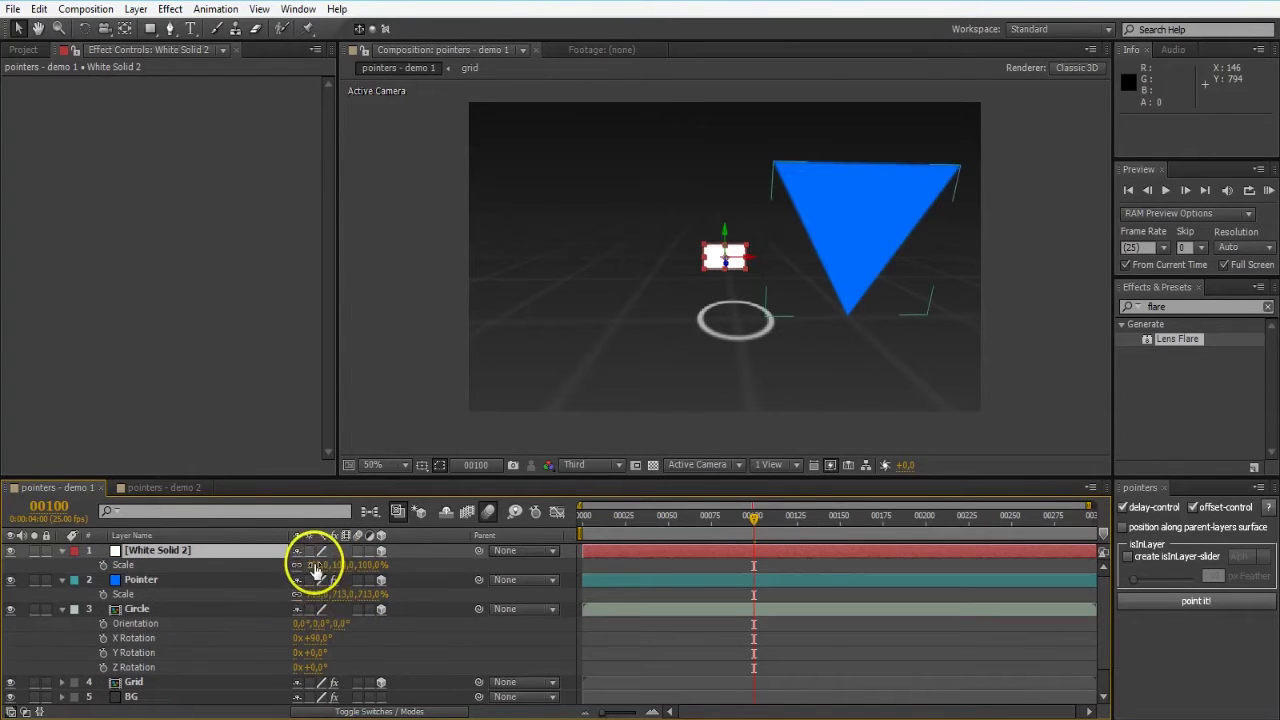
left_click_drag(315, 565, 210, 578)
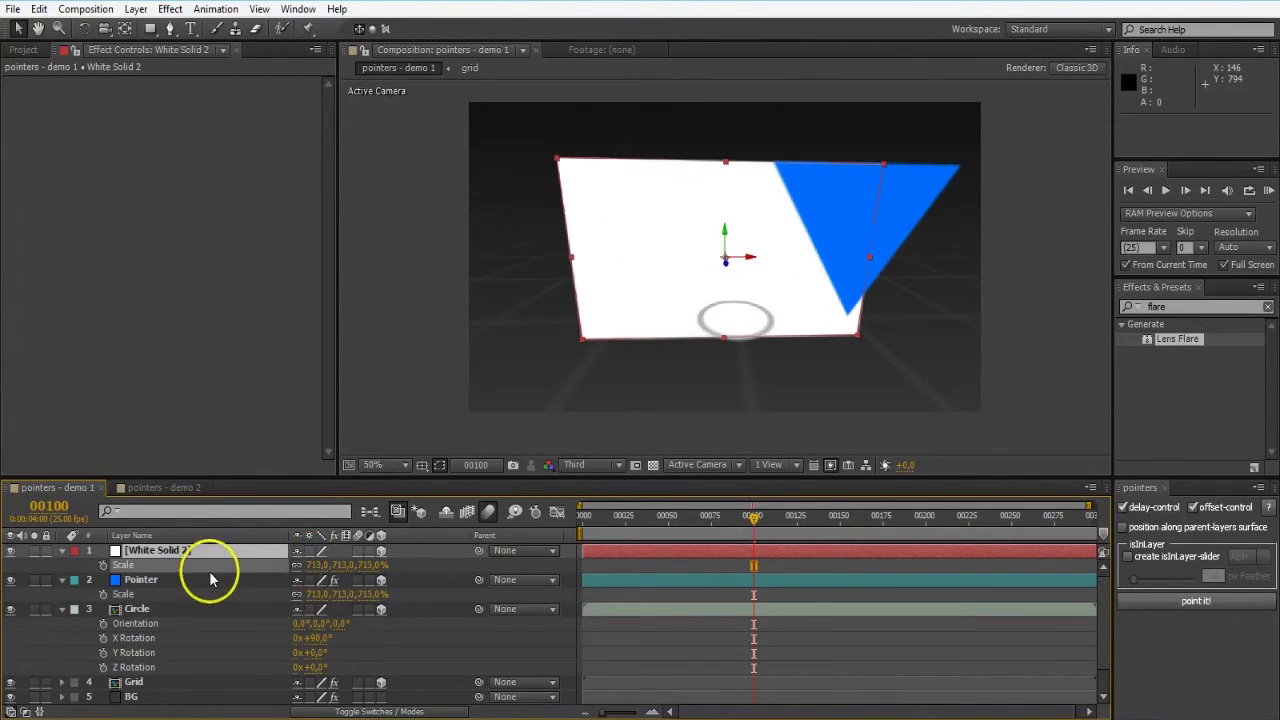
left_click(258, 557)
key("t")
left_click(303, 565)
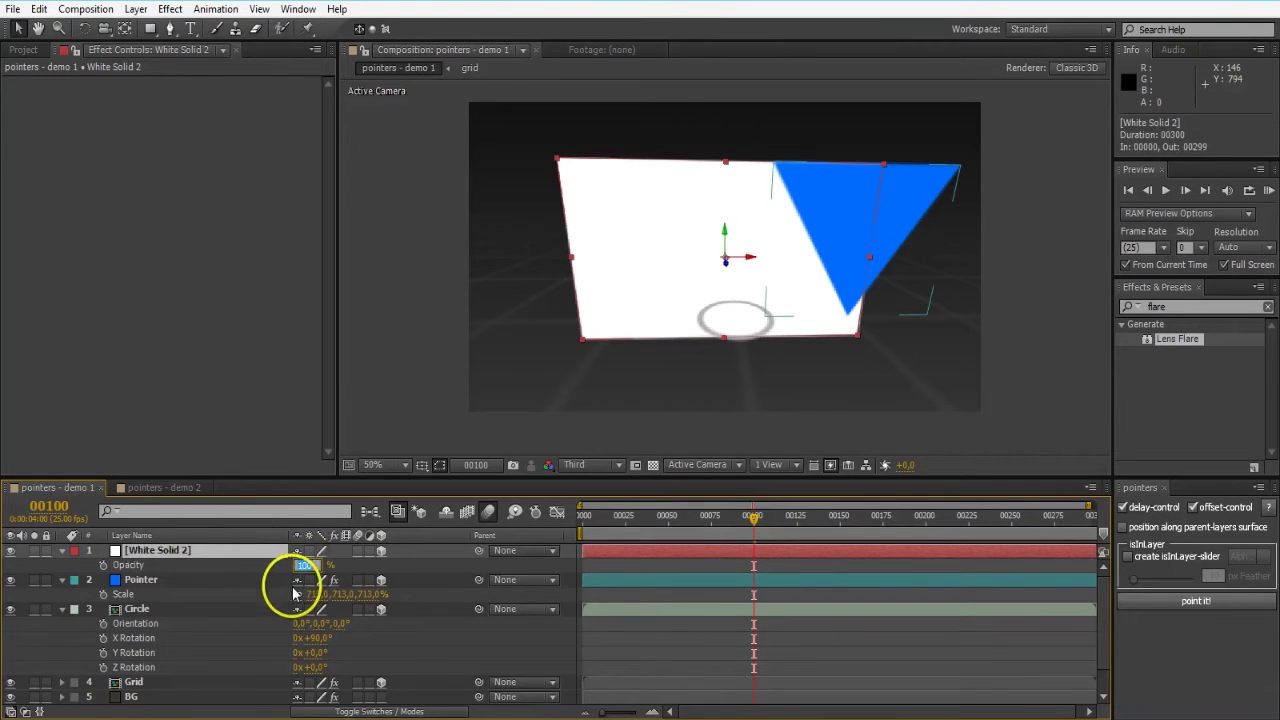
type("20")
key("Return")
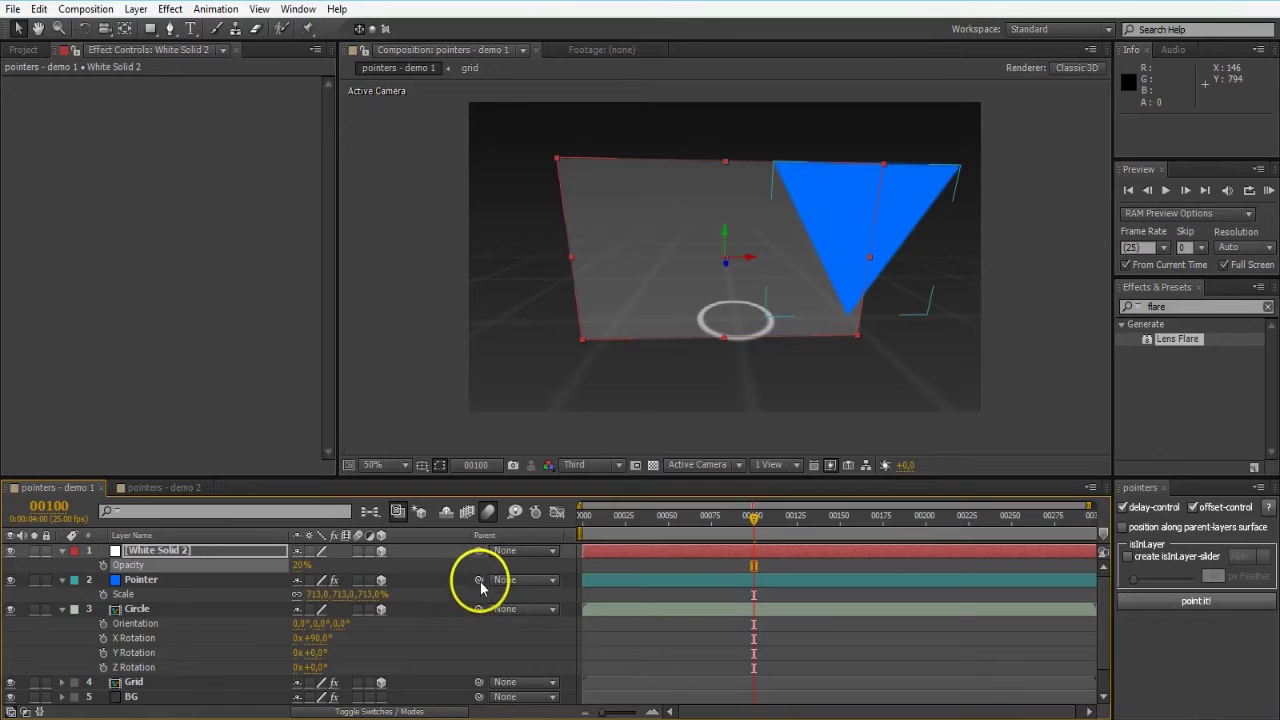
Parent Pointer to White Solid 2 and keyframe the solid's Y Rotation at +77°.
left_click_drag(478, 580, 257, 552)
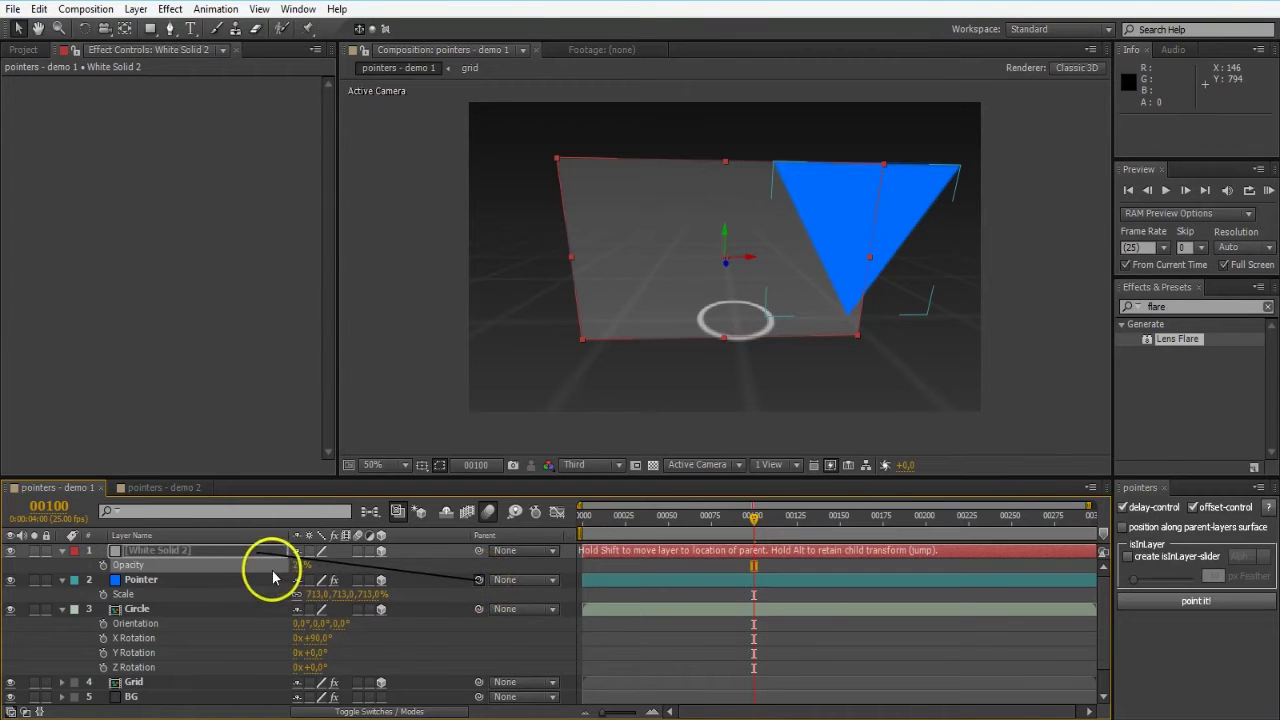
left_click_drag(265, 591, 265, 561)
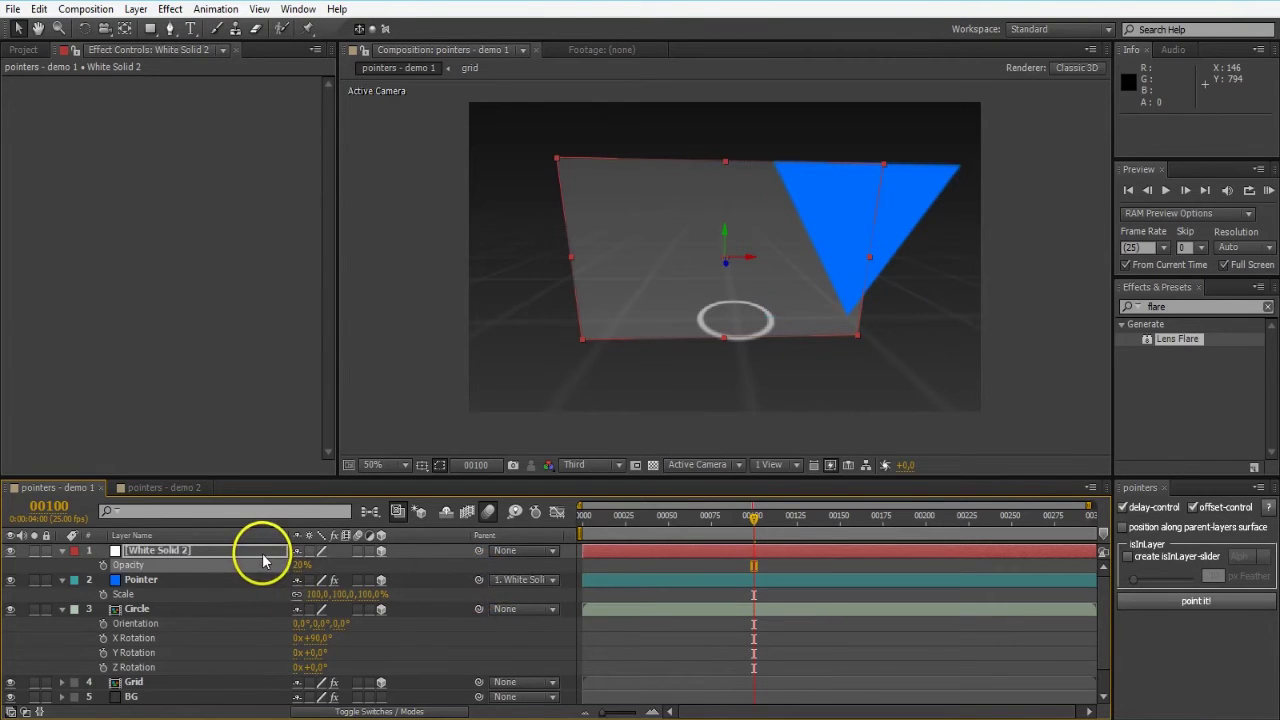
left_click(226, 553)
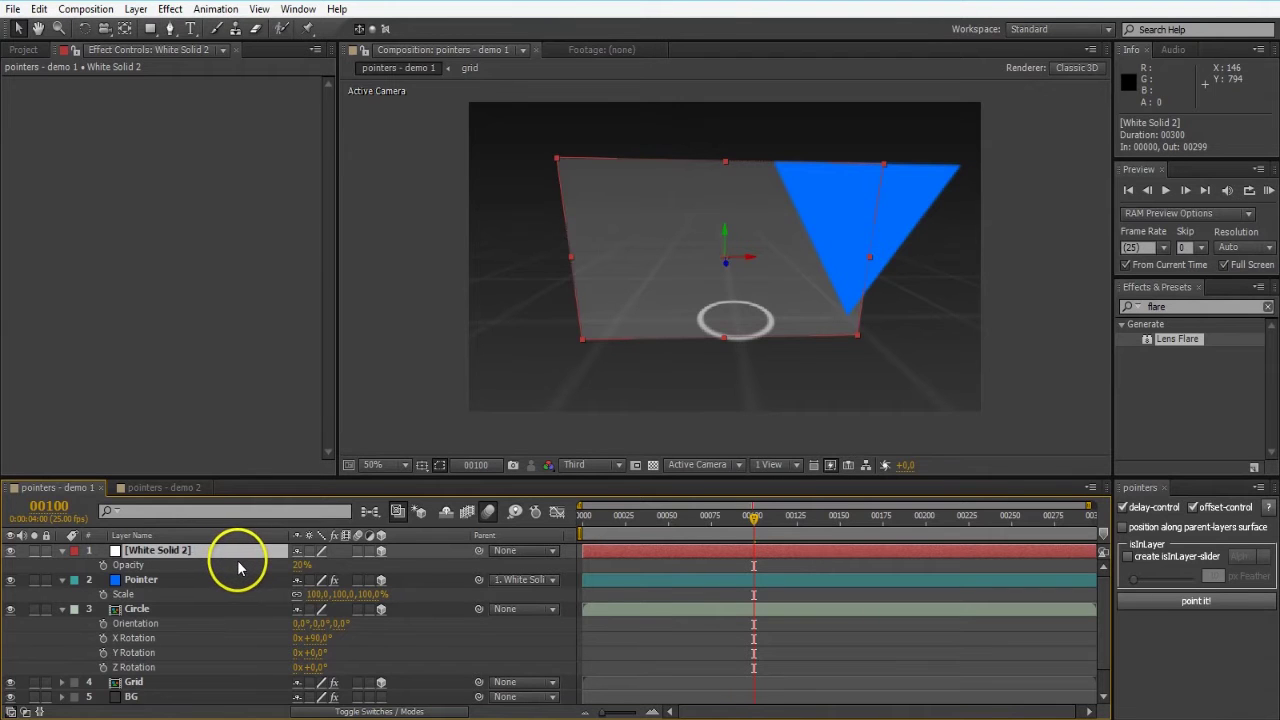
key("r")
left_click_drag(314, 597, 314, 606)
left_click_drag(751, 514, 810, 531)
Reset Pointer's offset to 0,0,0 and delay slider to 0, then check aim at frames 163–195.
left_click(200, 623)
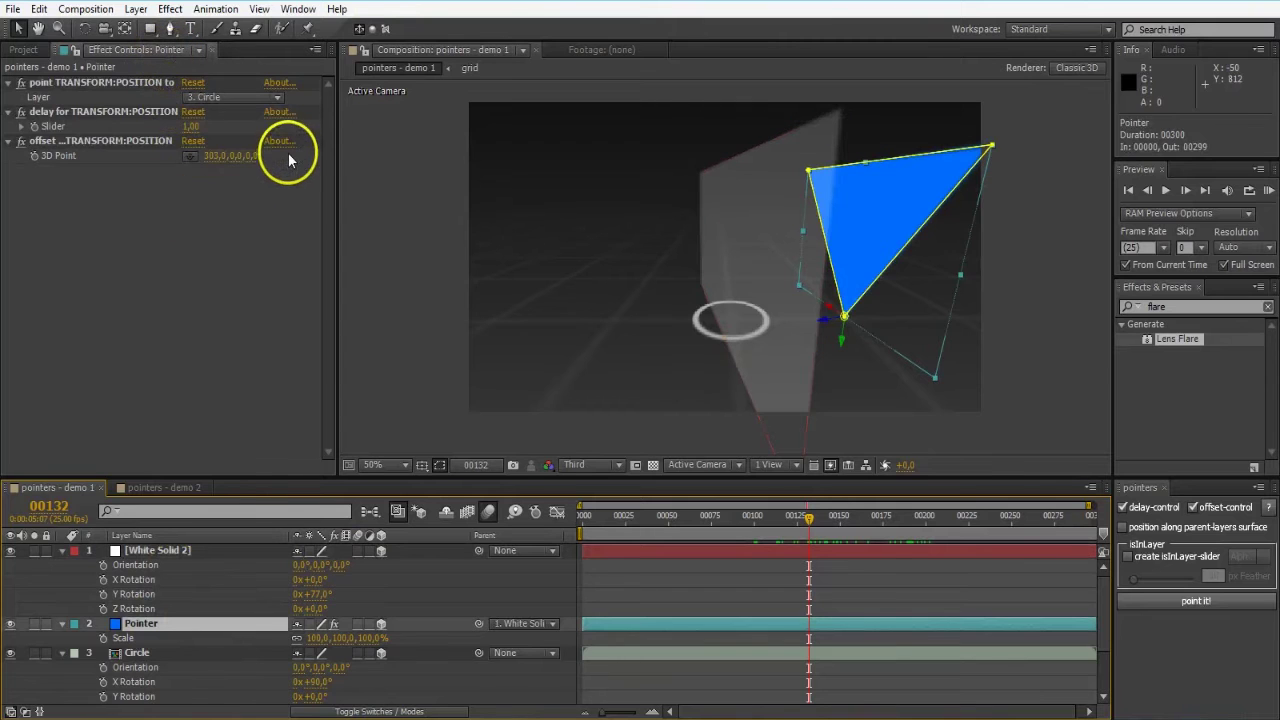
left_click(192, 156)
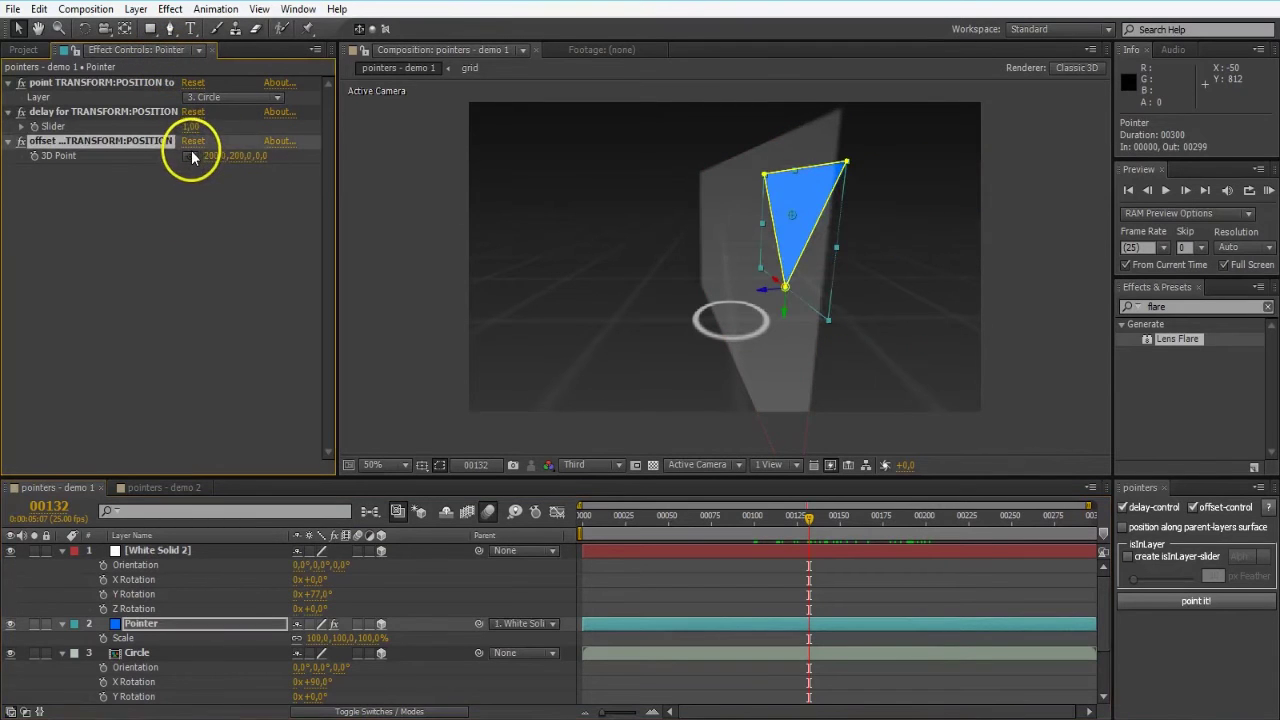
left_click(218, 157)
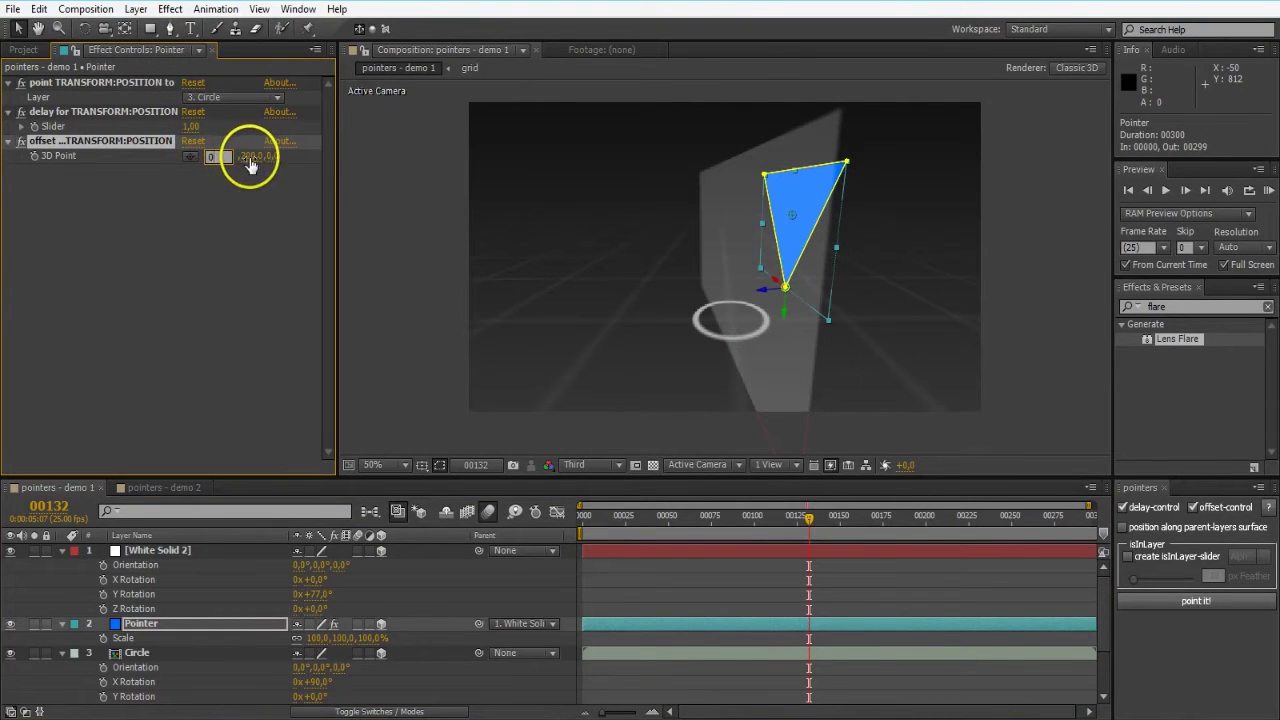
left_click(194, 127)
left_click(200, 190)
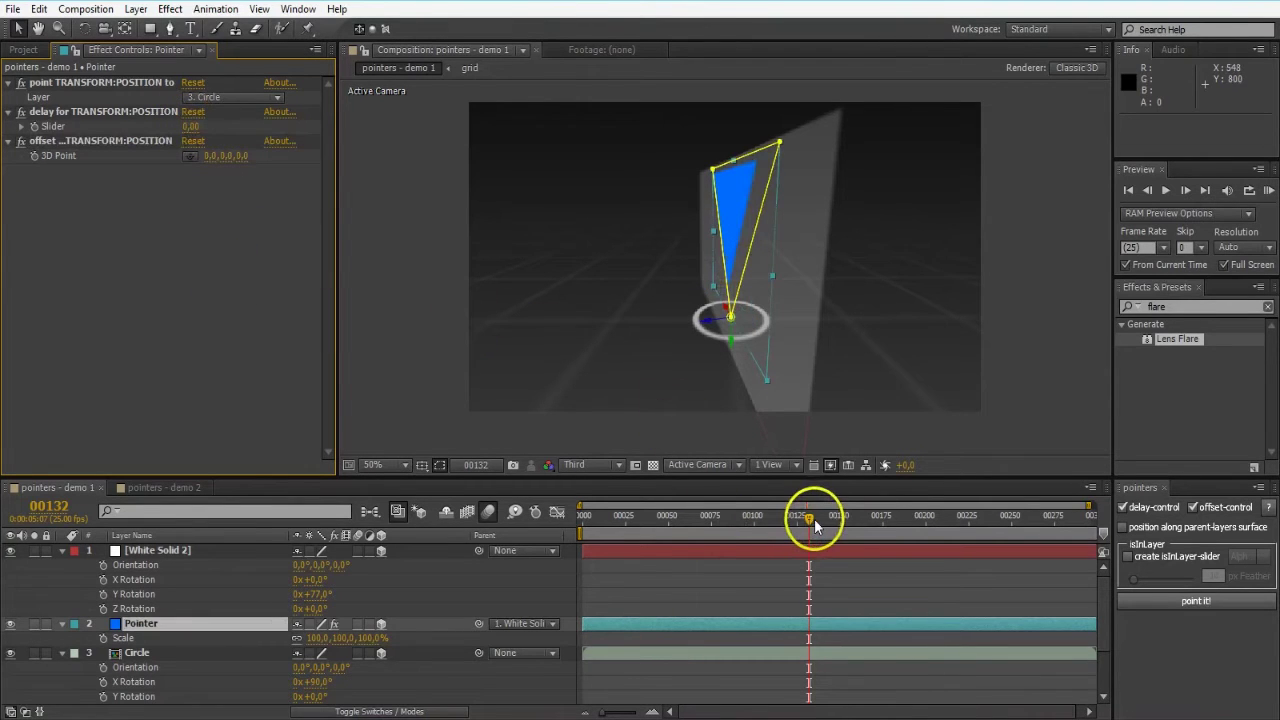
left_click(862, 515)
left_click(916, 515)
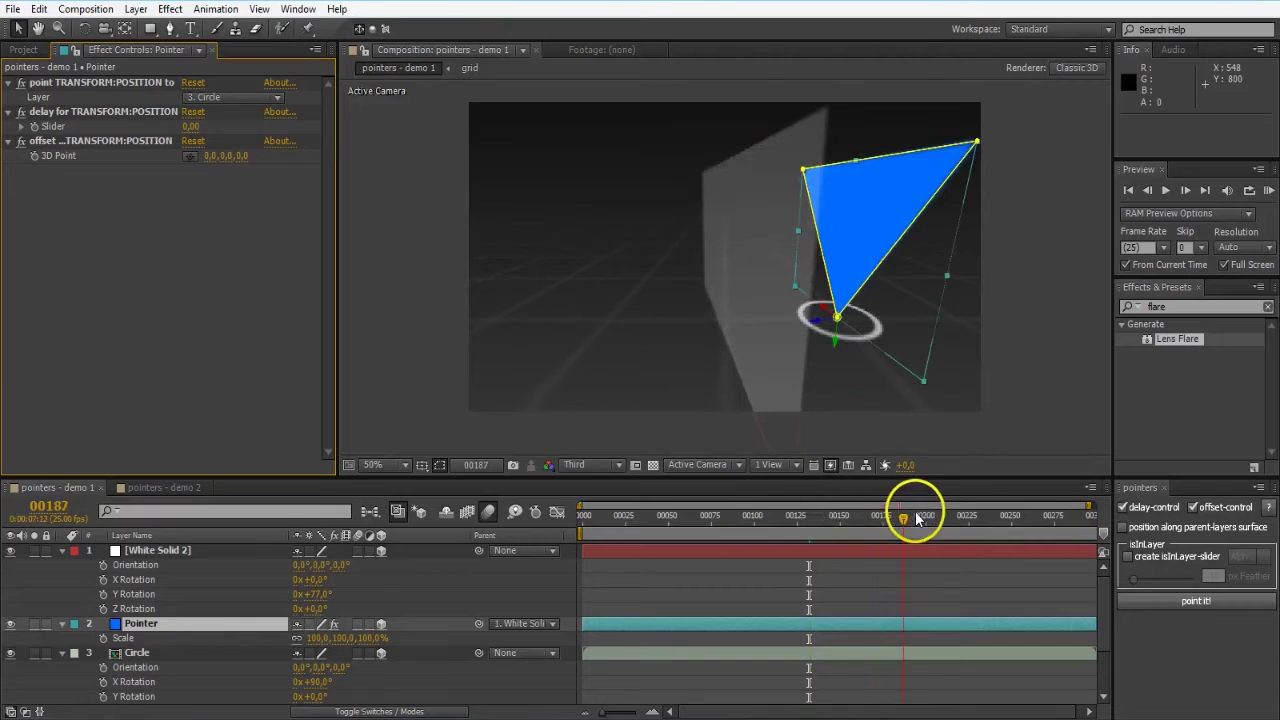
left_click_drag(768, 524, 908, 523)
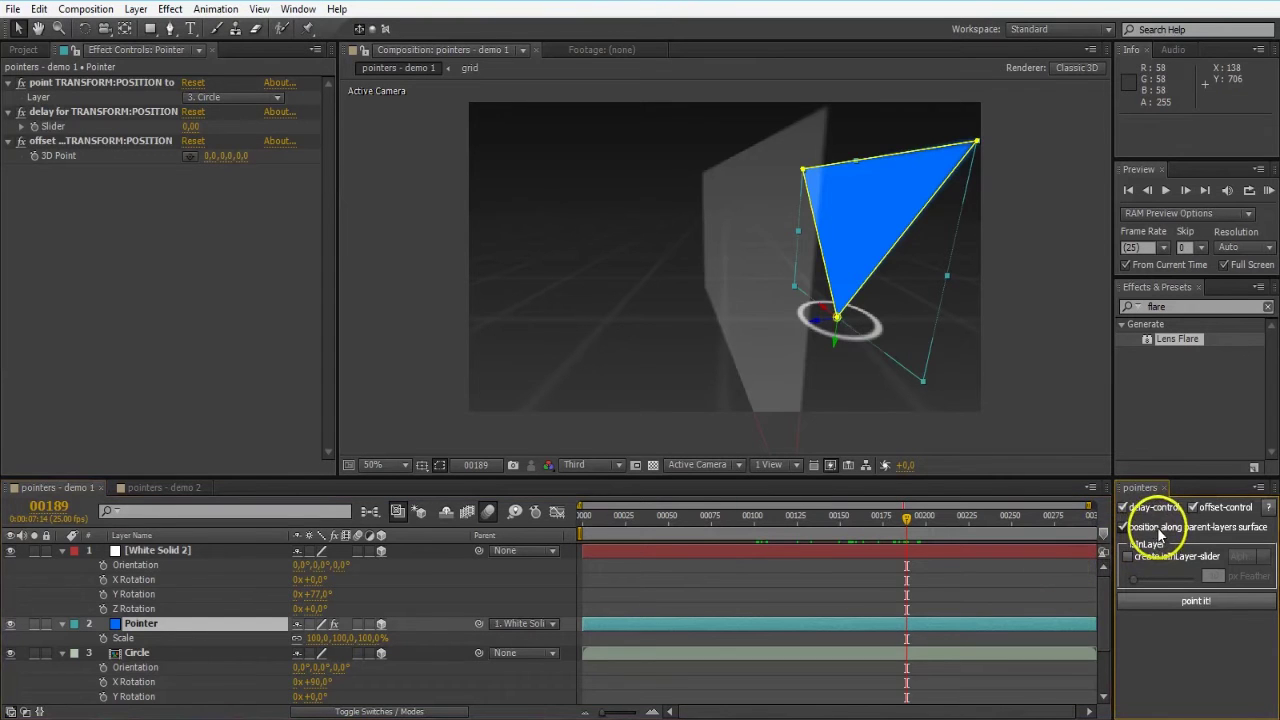
Re-apply the pointers setup, then rotate White Solid 2 to Y +48° and X −17°.
left_click(1153, 600)
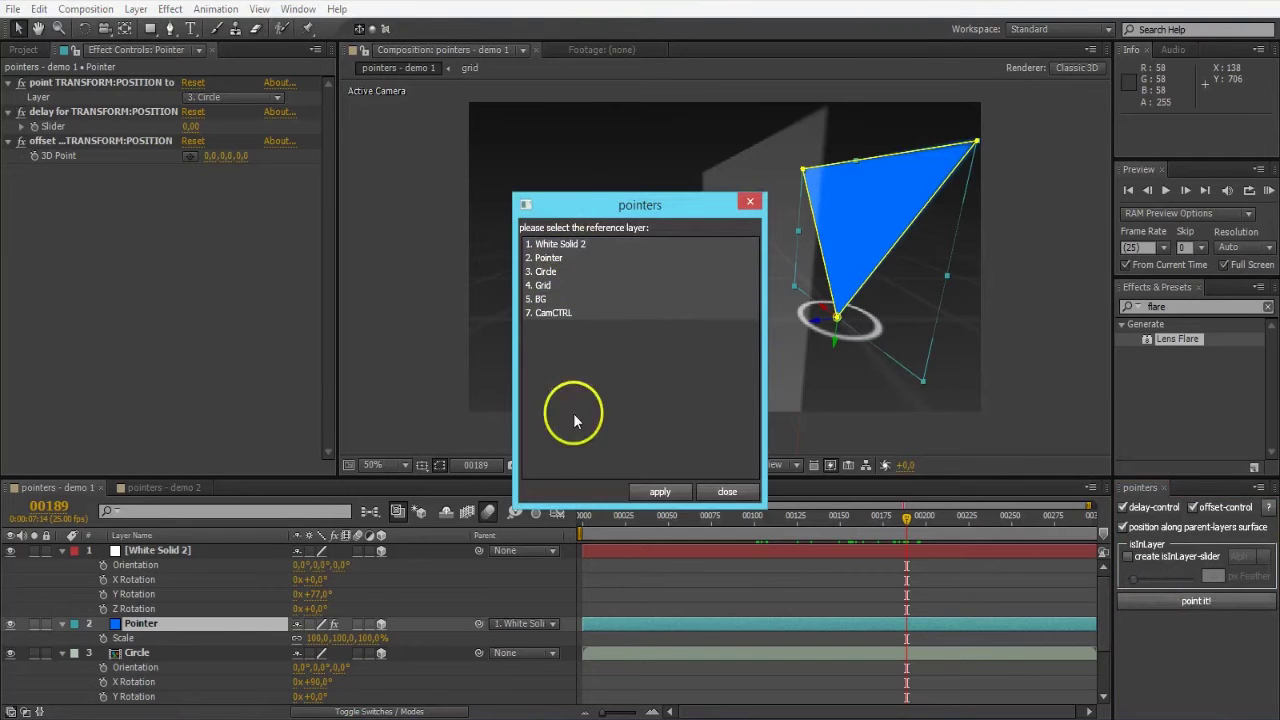
left_click(660, 492)
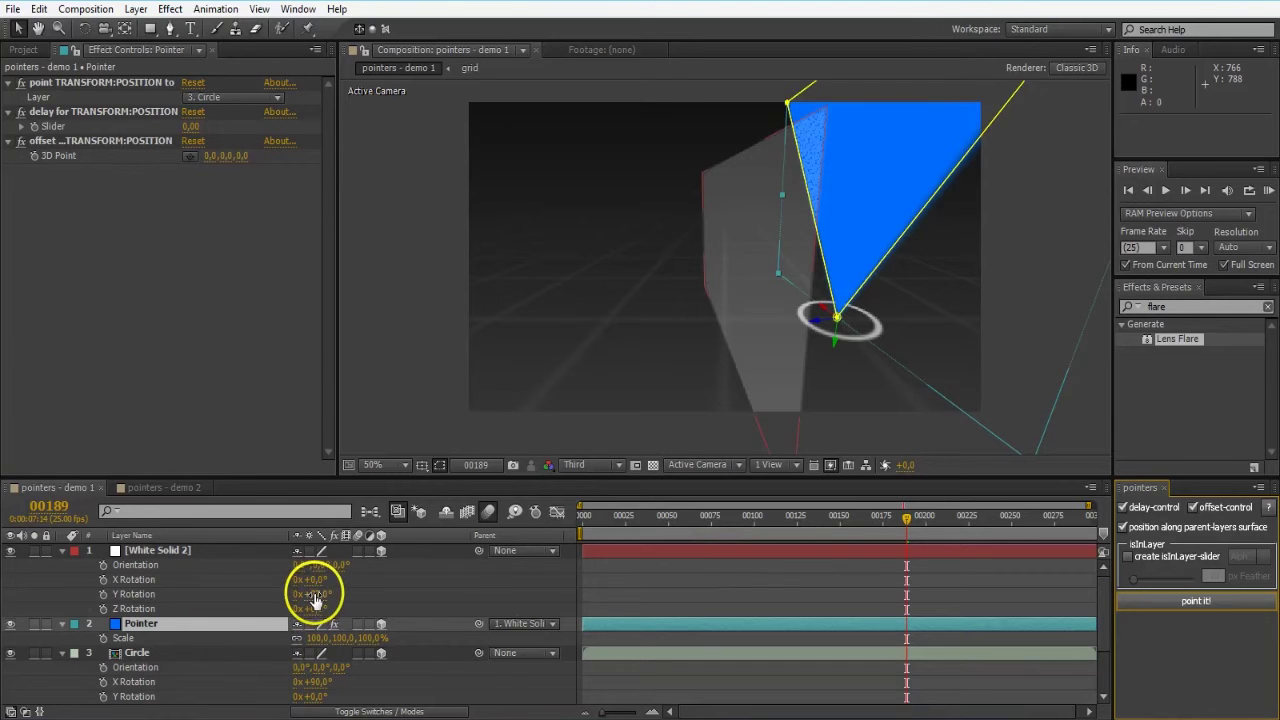
mouse_move(314, 598)
left_mouse_down()
mouse_move(281, 607)
mouse_move(313, 600)
left_mouse_up()
left_click_drag(313, 582, 313, 582)
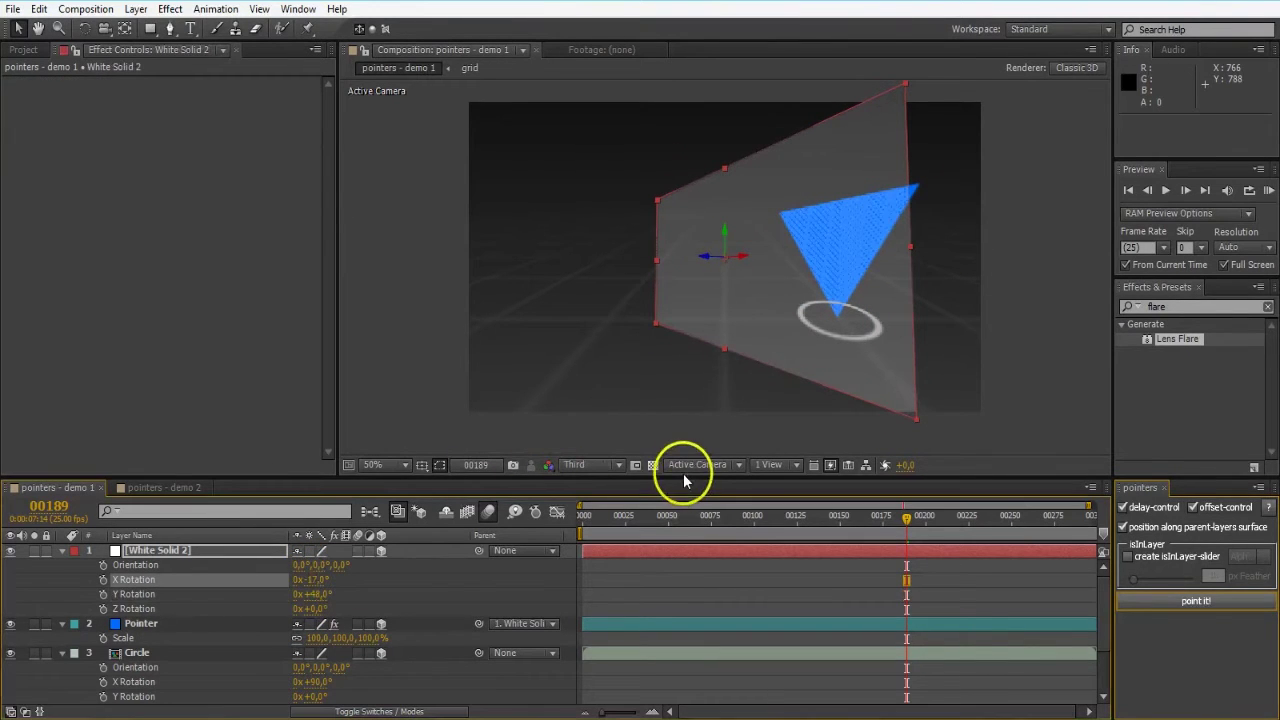
Switch the viewer to Top view and ease White Solid 2's Y Rotation to +15°.
left_click(725, 470)
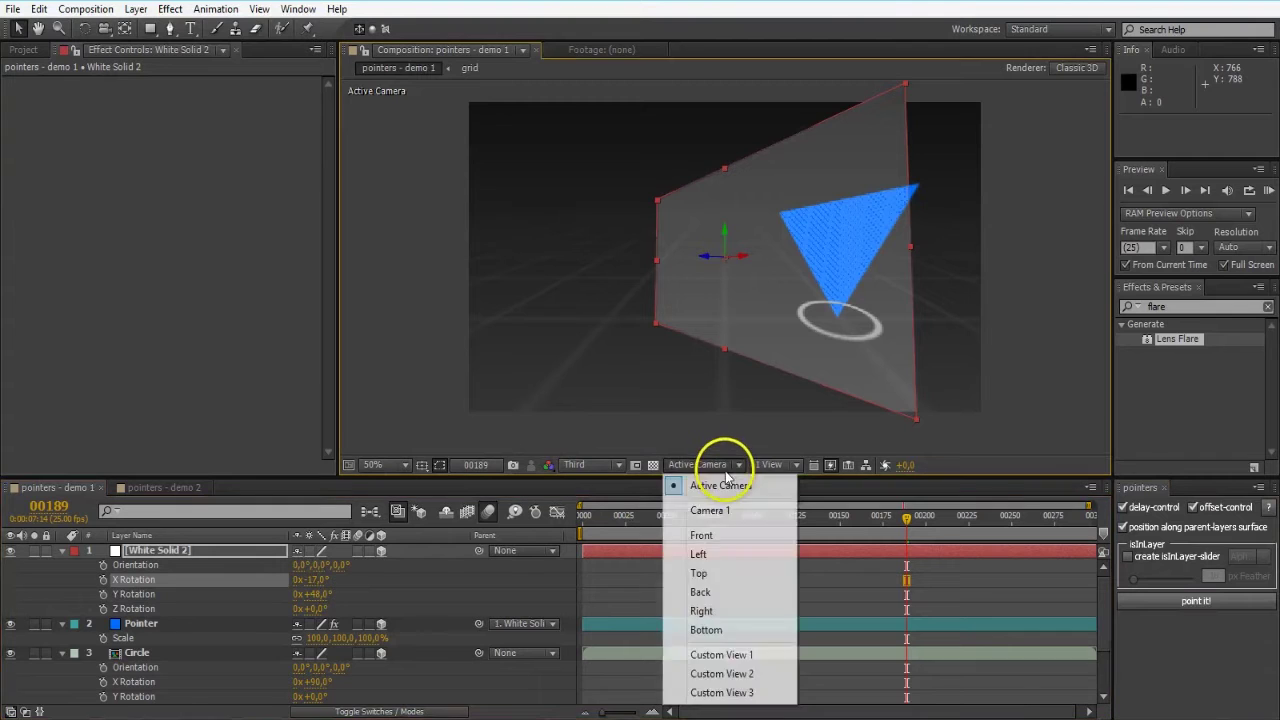
left_click(730, 579)
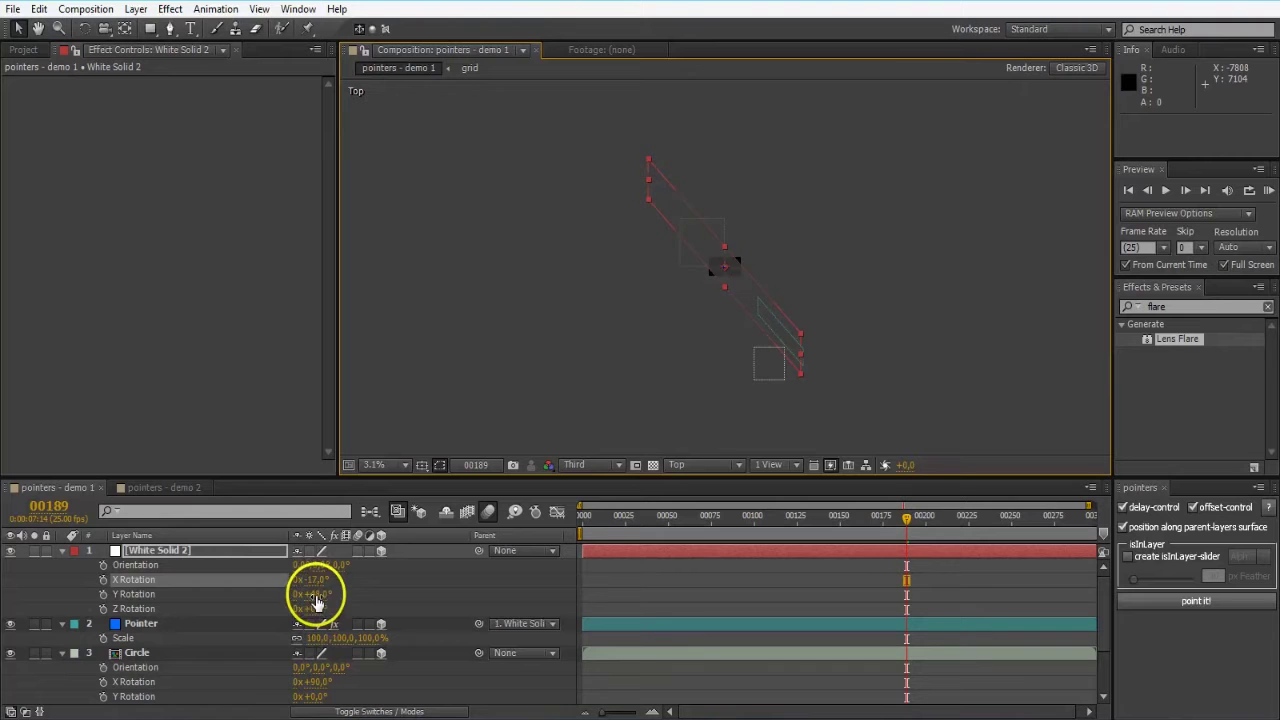
left_click_drag(316, 600, 316, 601)
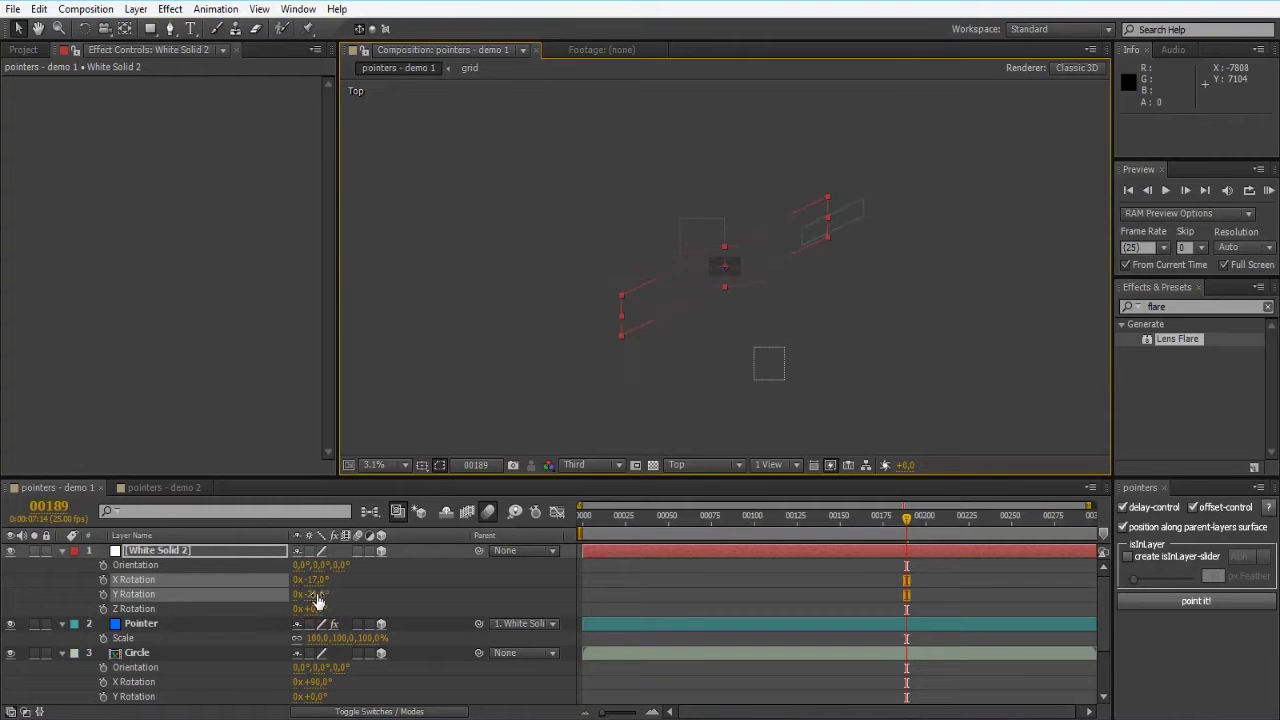
left_click(648, 303)
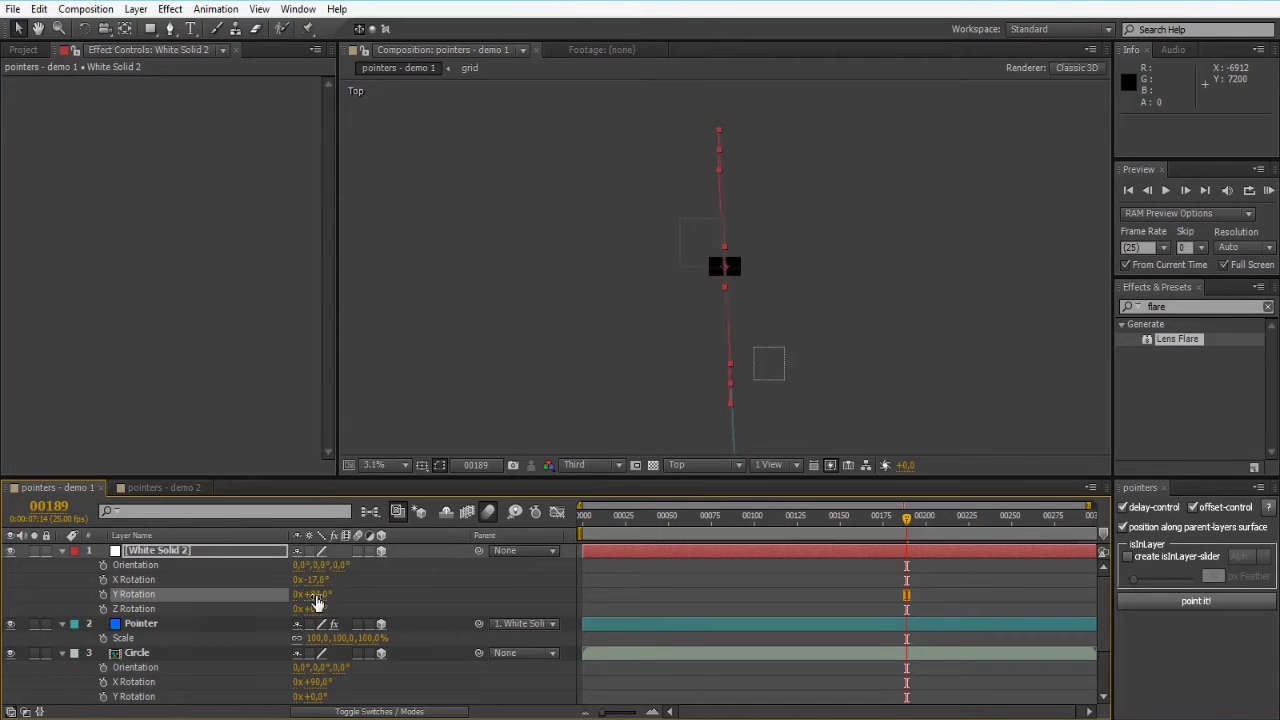
mouse_move(316, 602)
left_mouse_down()
mouse_move(341, 600)
mouse_move(313, 609)
mouse_move(322, 600)
left_mouse_up()
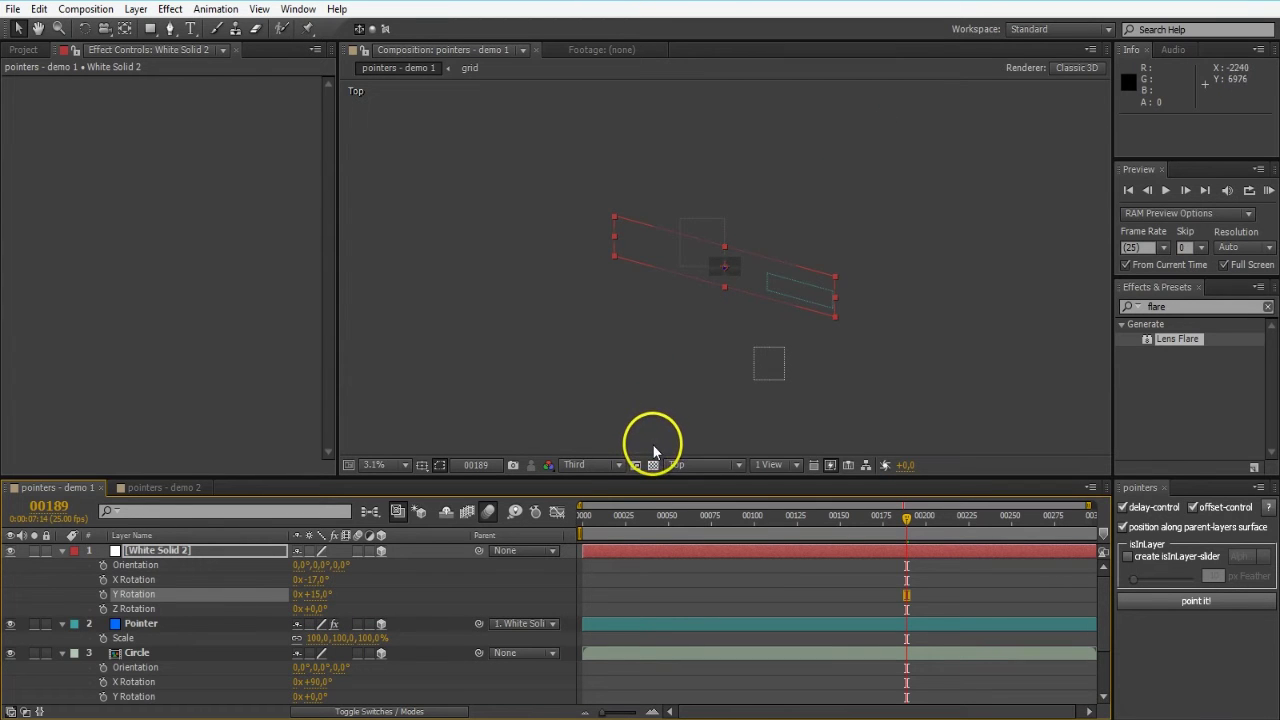
left_click(176, 478)
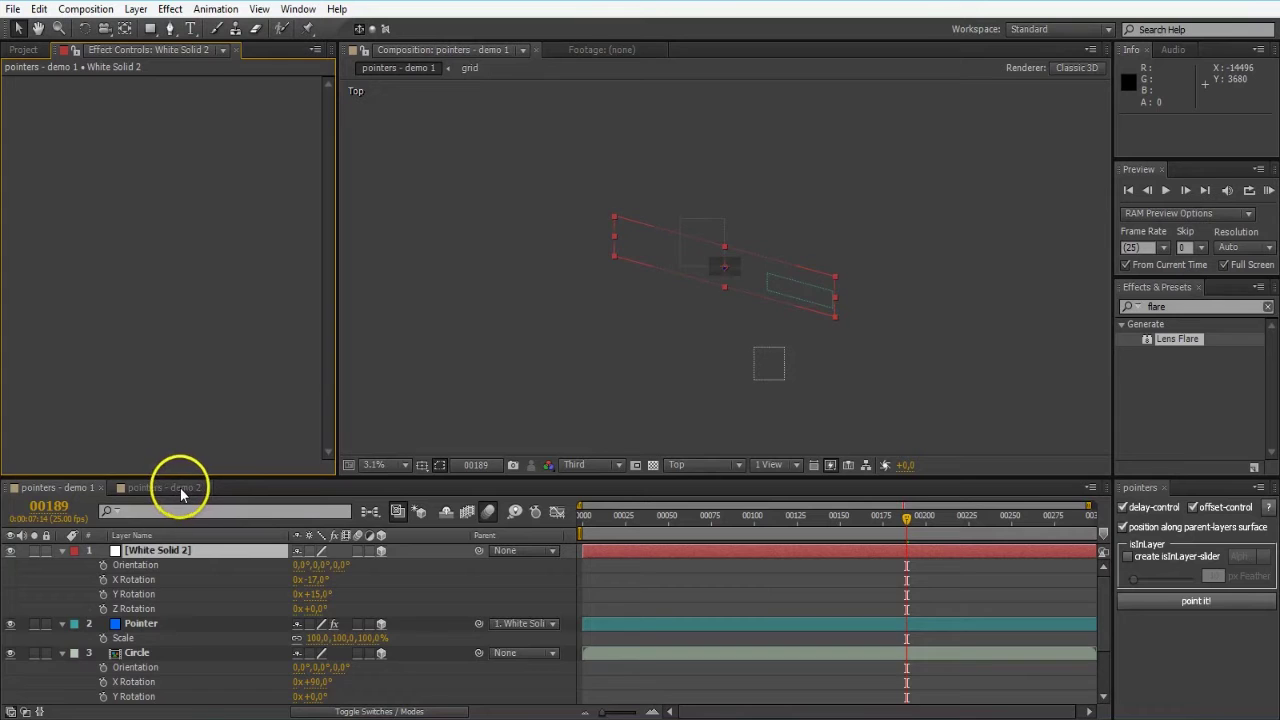
Switch to the demo 2 comp, scrub it, and inspect the Circle, Wall, Spot and Ambient layers.
left_click(176, 488)
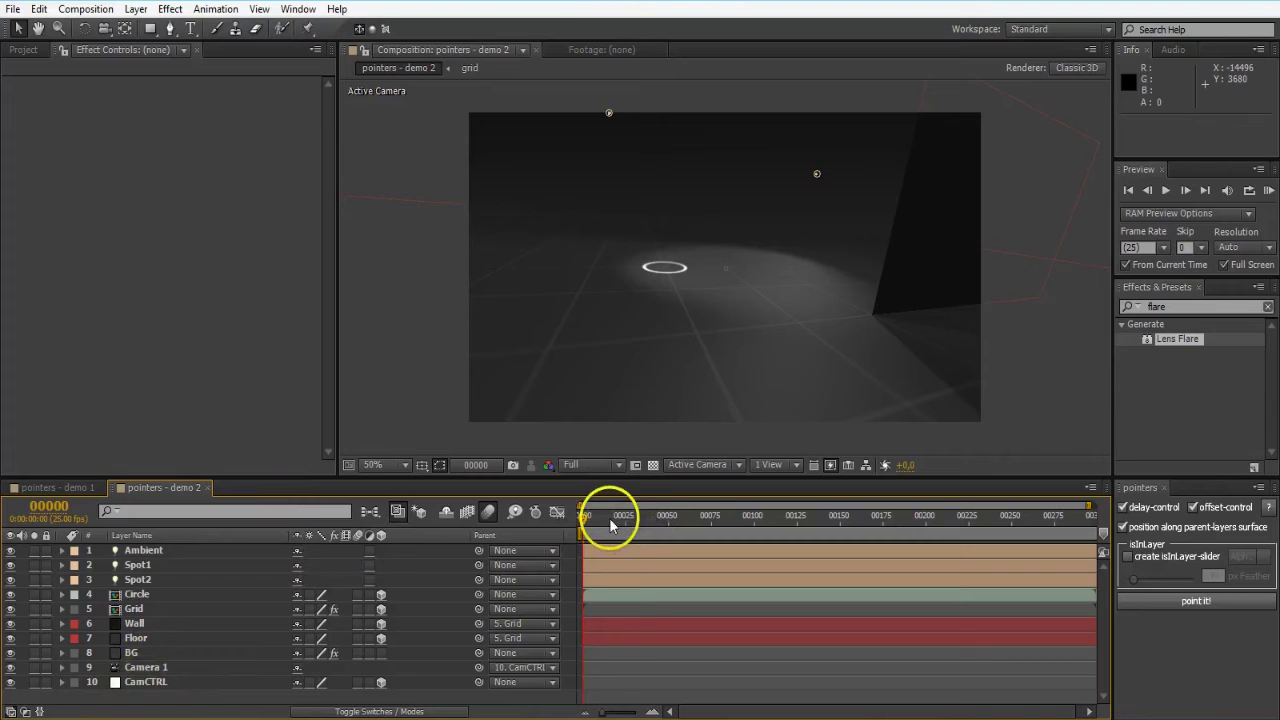
mouse_move(646, 530)
left_mouse_down()
mouse_move(729, 514)
mouse_move(629, 517)
left_mouse_up()
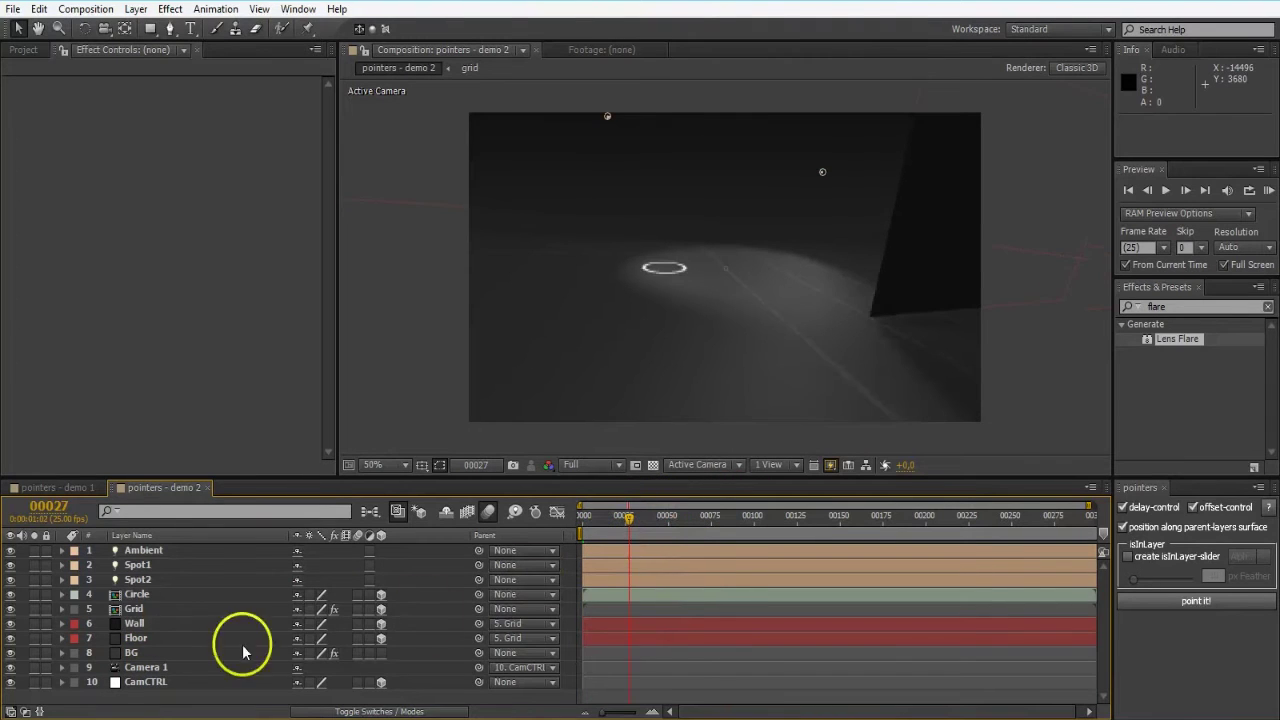
left_click(146, 596)
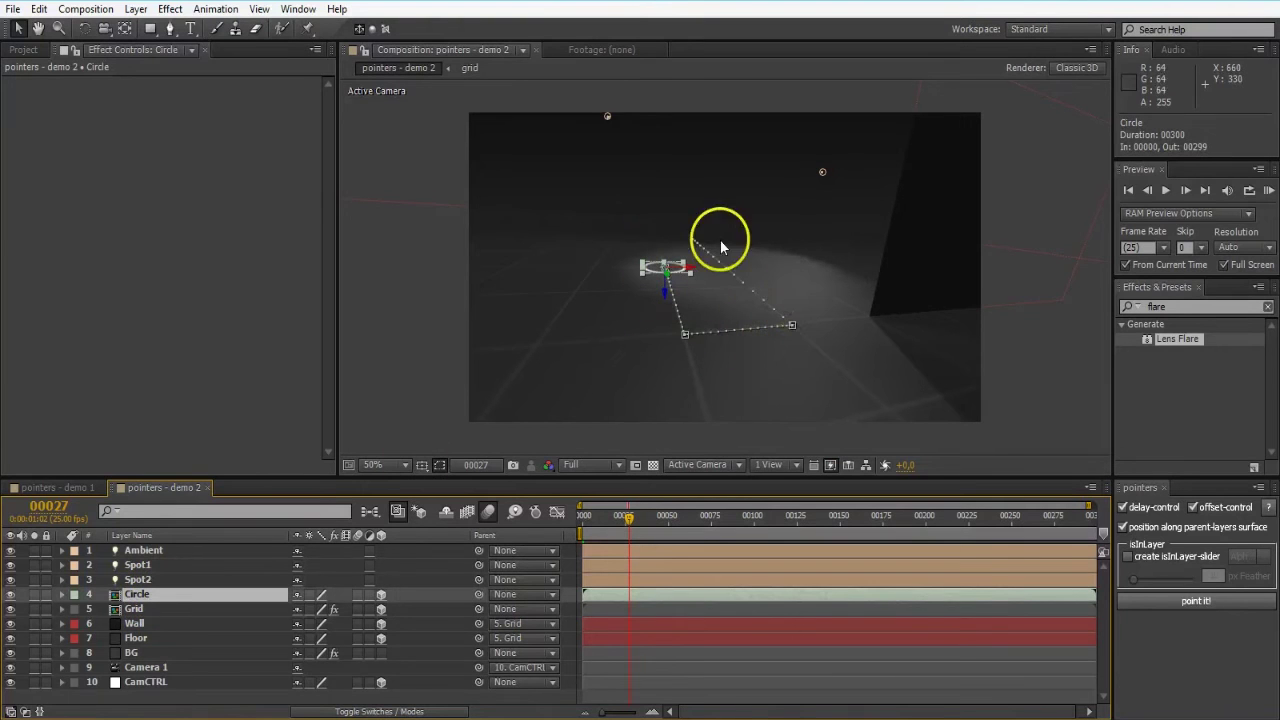
left_click(154, 626)
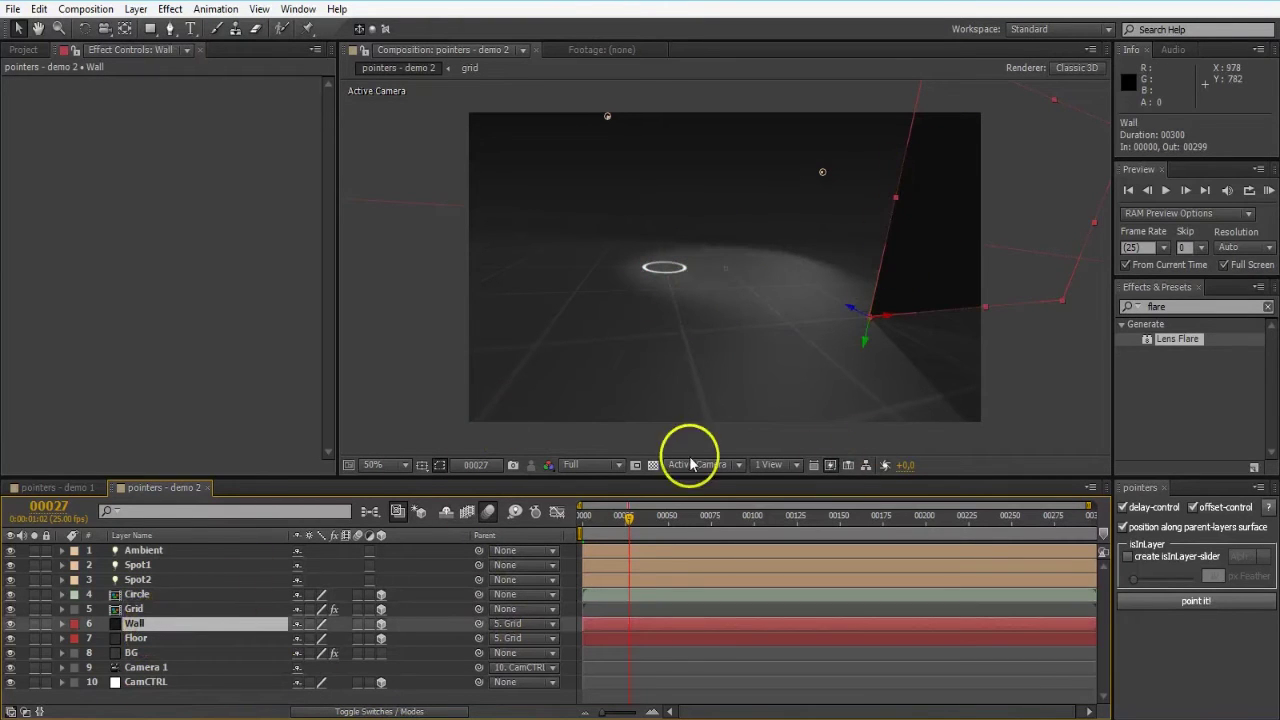
left_click(190, 579)
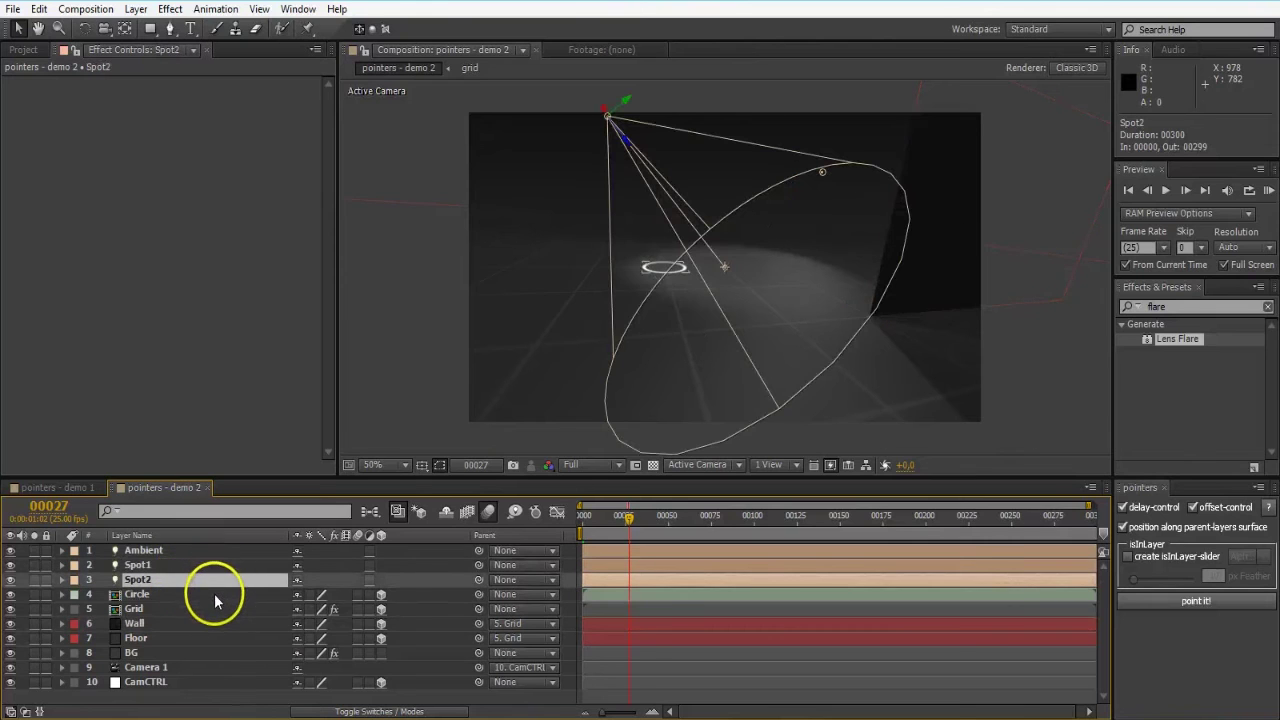
left_click(197, 565)
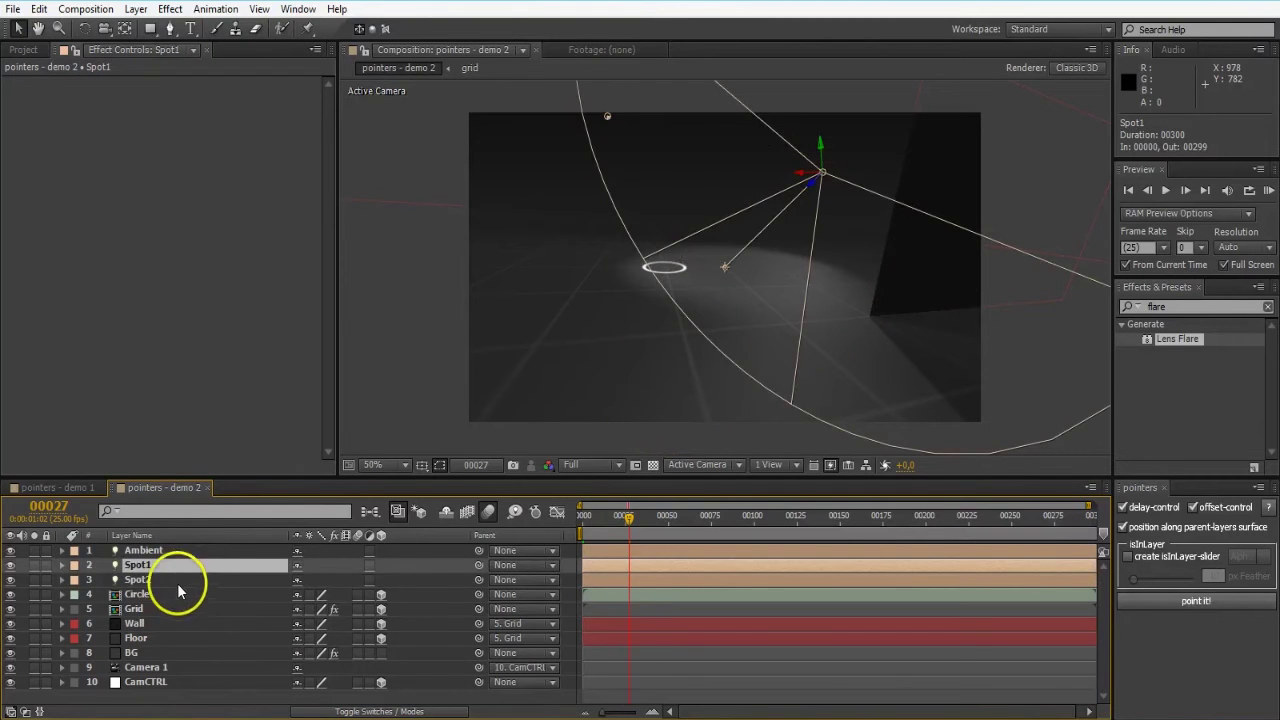
left_click(157, 550)
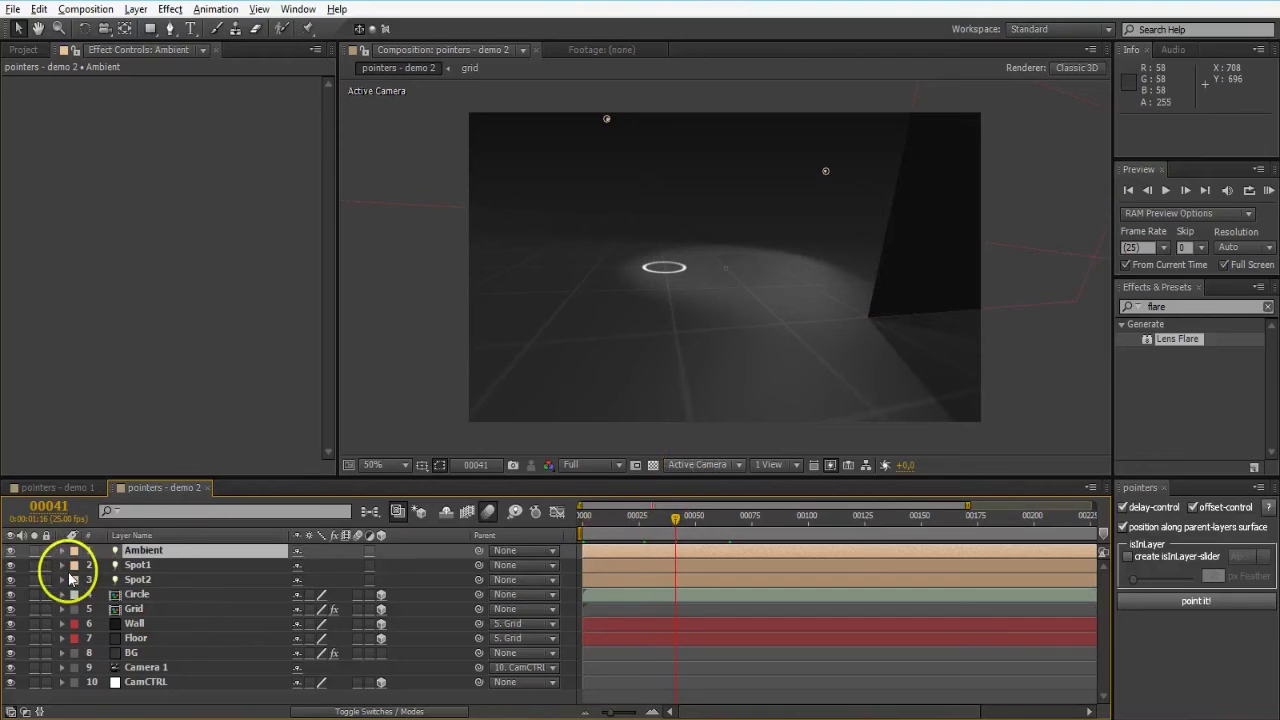
Select both spotlights' Point of Interest and aim them at '4. Circle' with the pointers script.
left_click(62, 566)
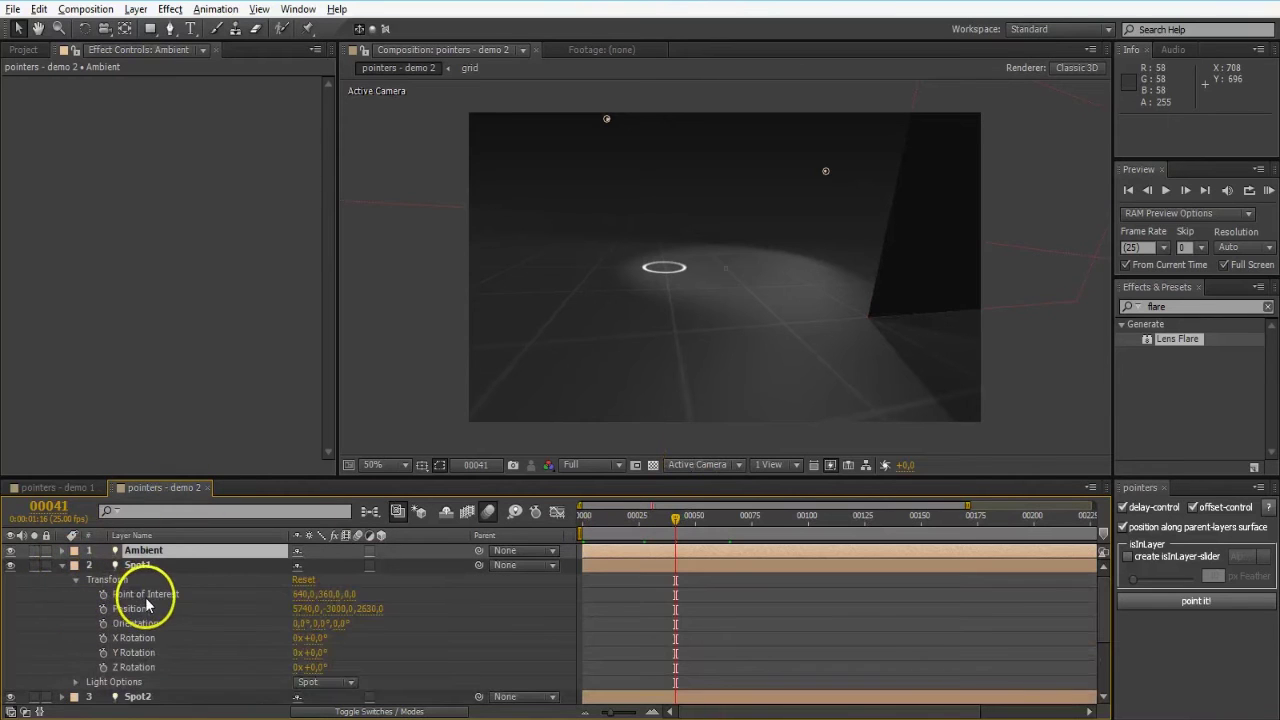
left_click(62, 698)
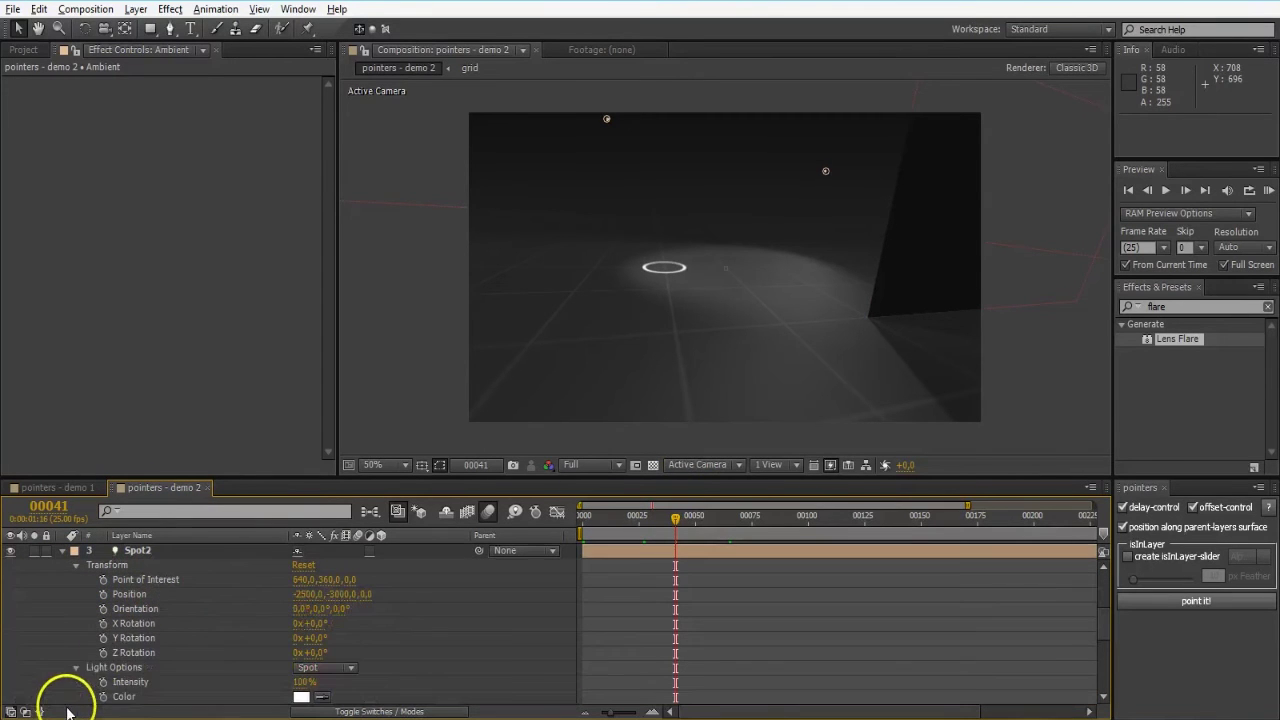
left_click(164, 582)
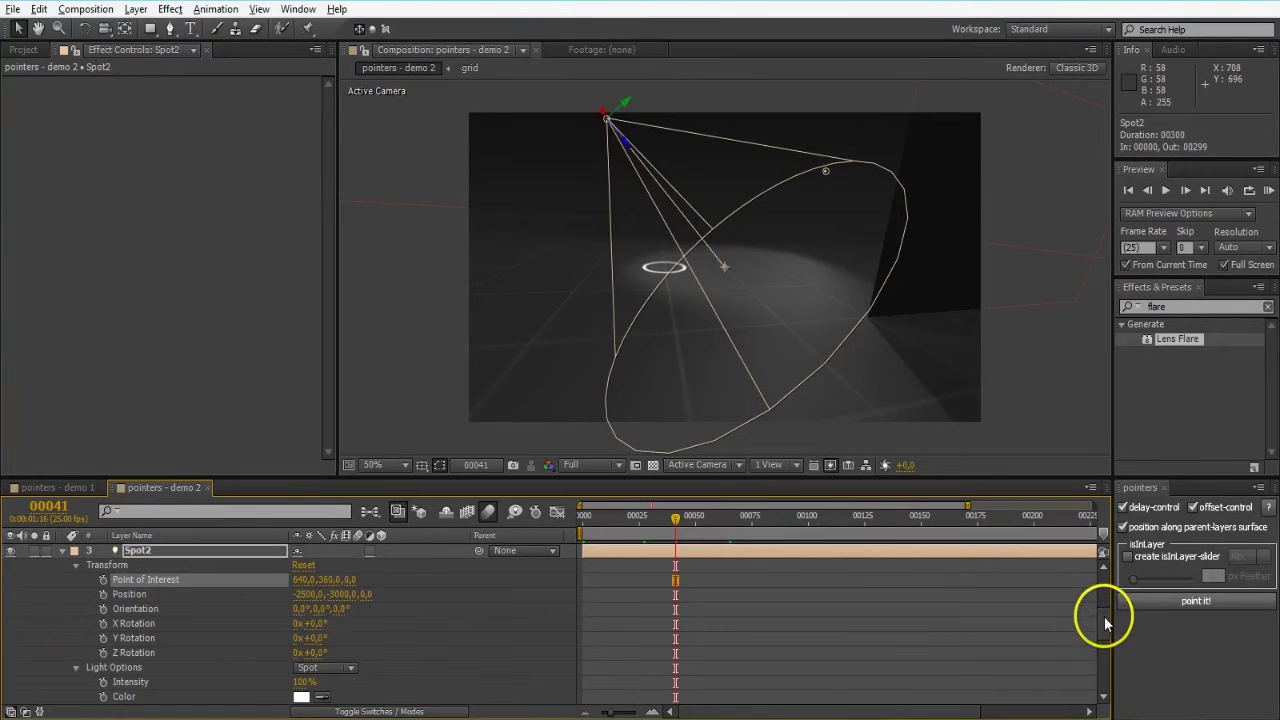
scroll(1103, 599, "up", 3)
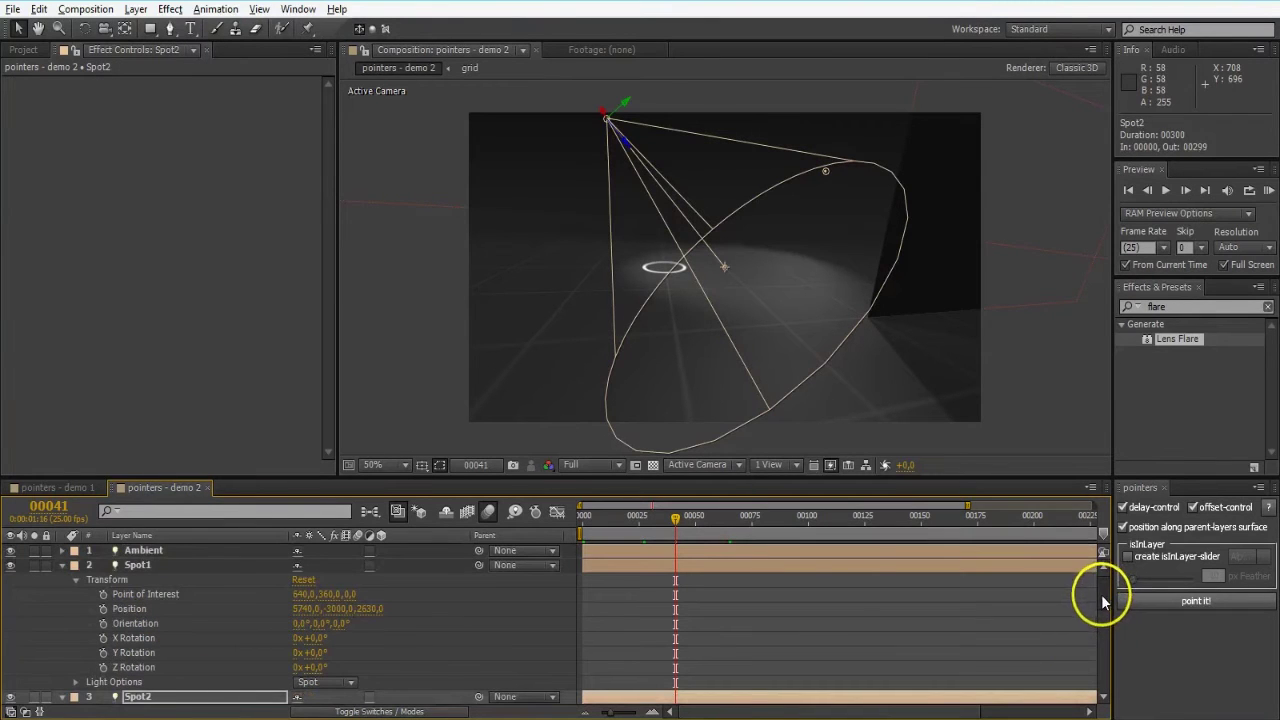
left_click(198, 597)
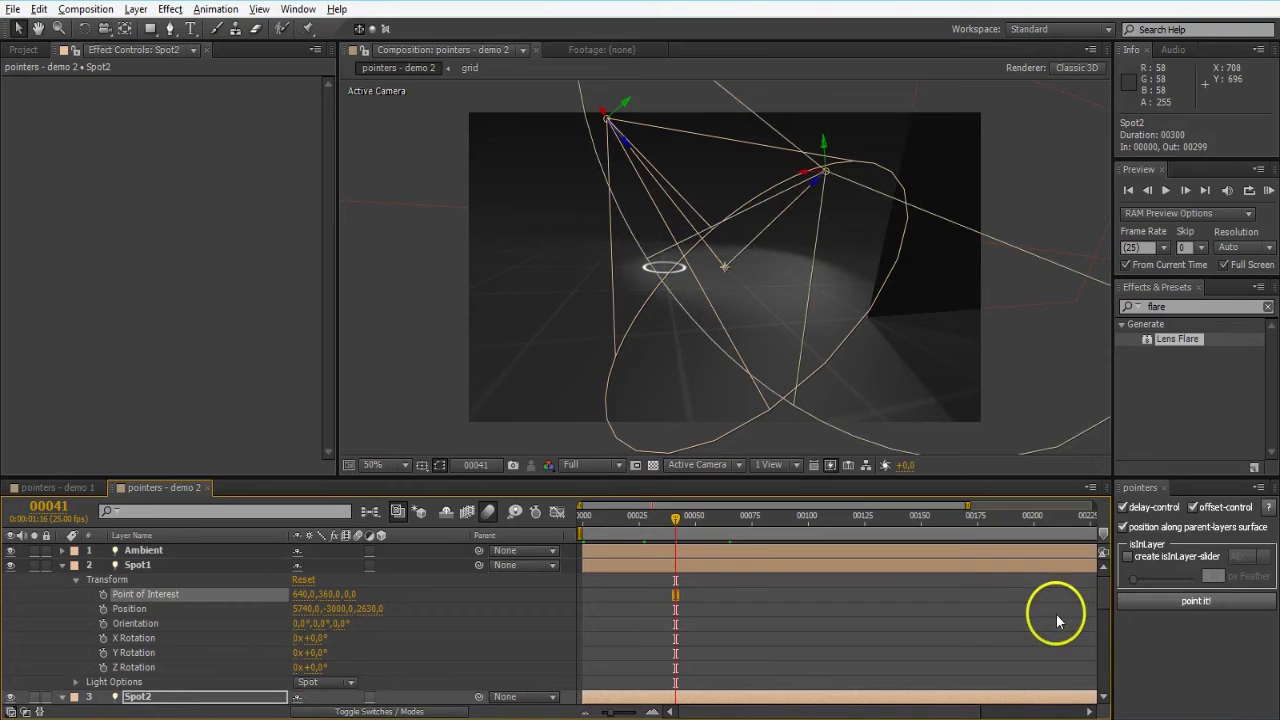
left_click(1174, 603)
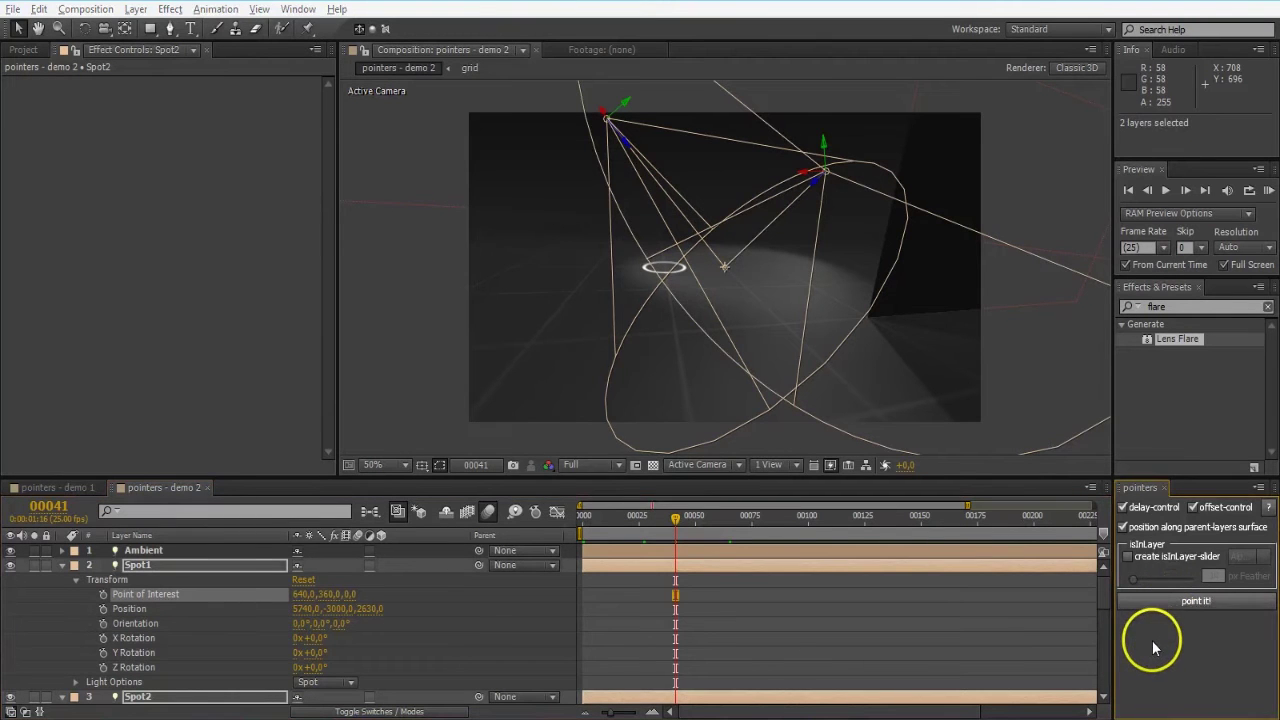
left_click(567, 248)
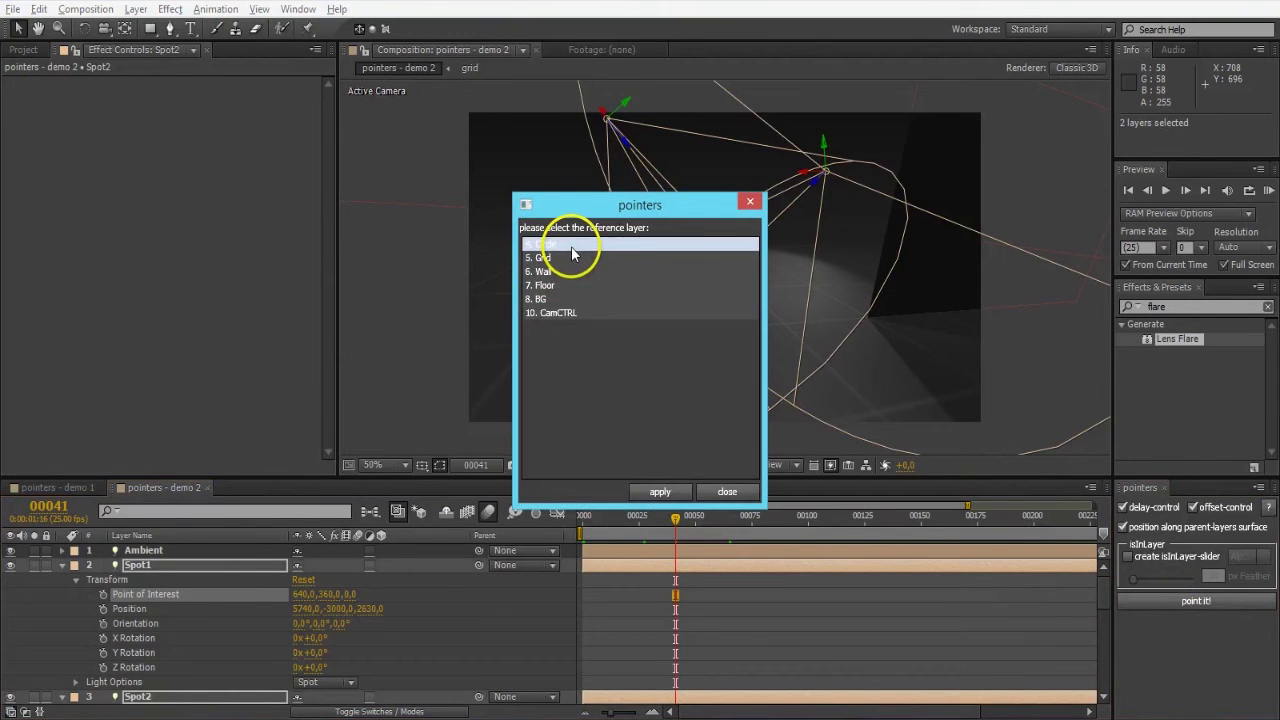
left_click(658, 492)
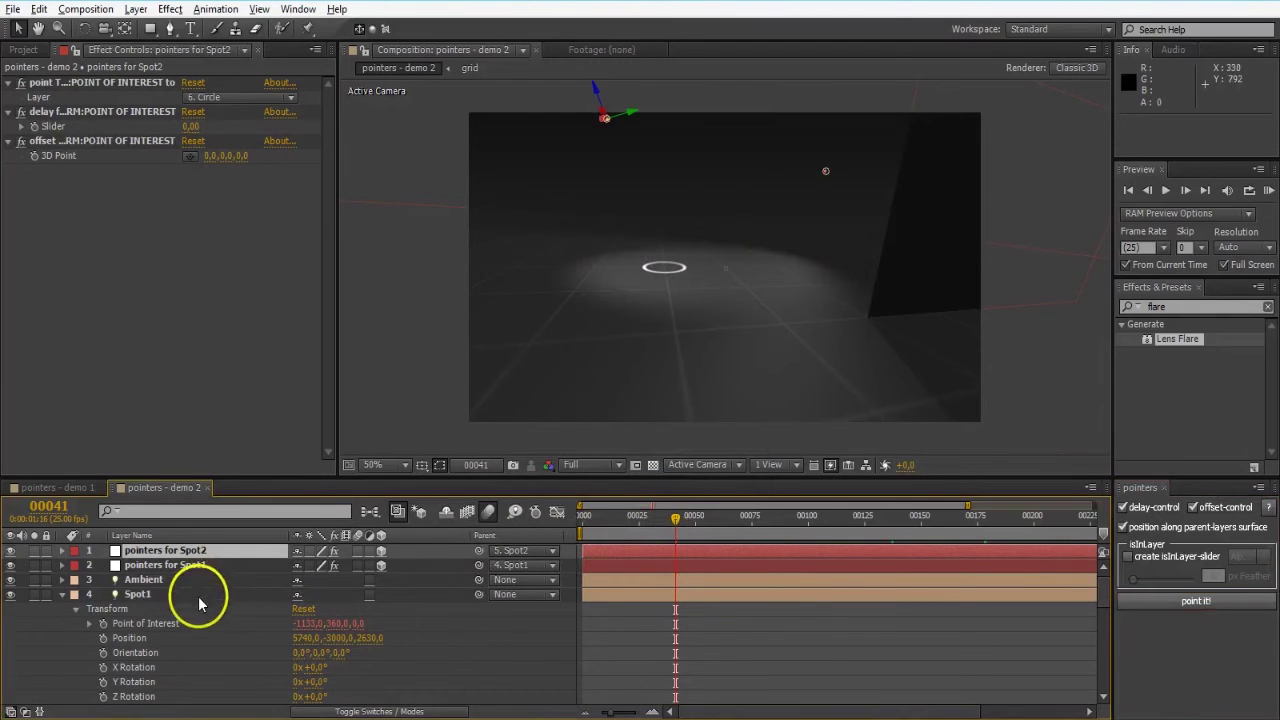
Scrub the timeline from frame 00052 to 00183 and back, checking the lights follow the circle.
left_click_drag(675, 517, 700, 518)
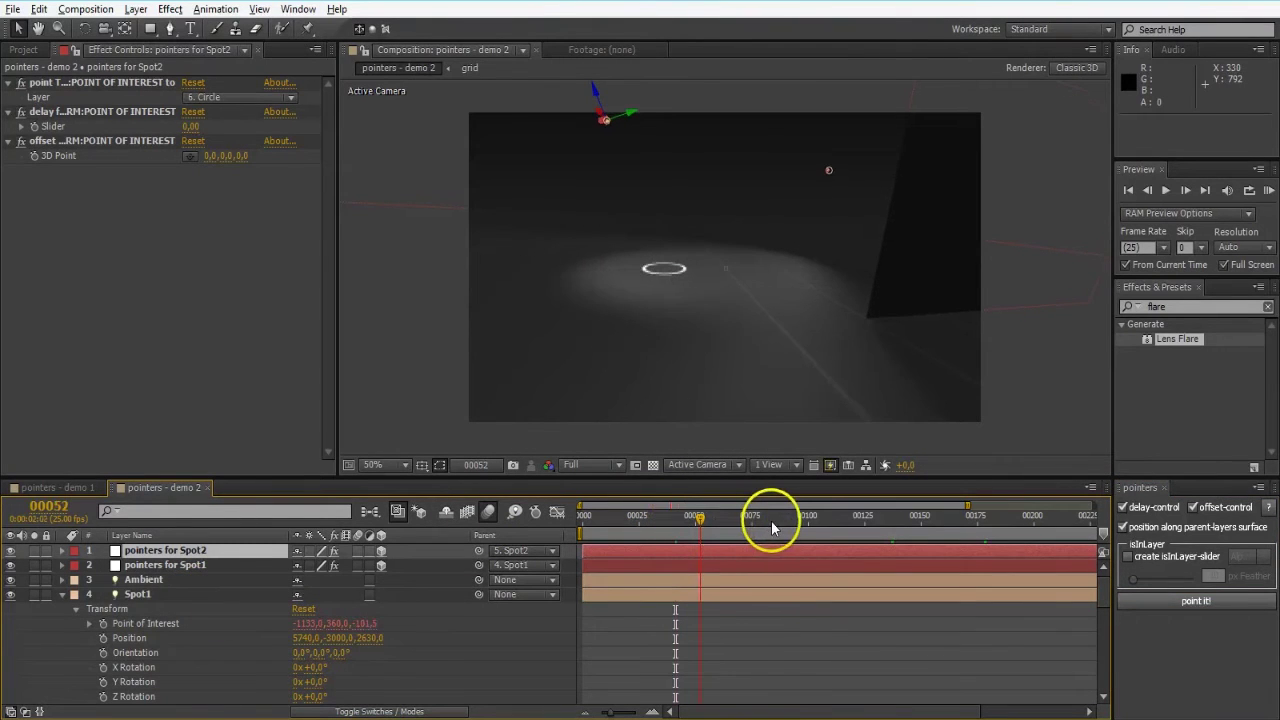
key("space")
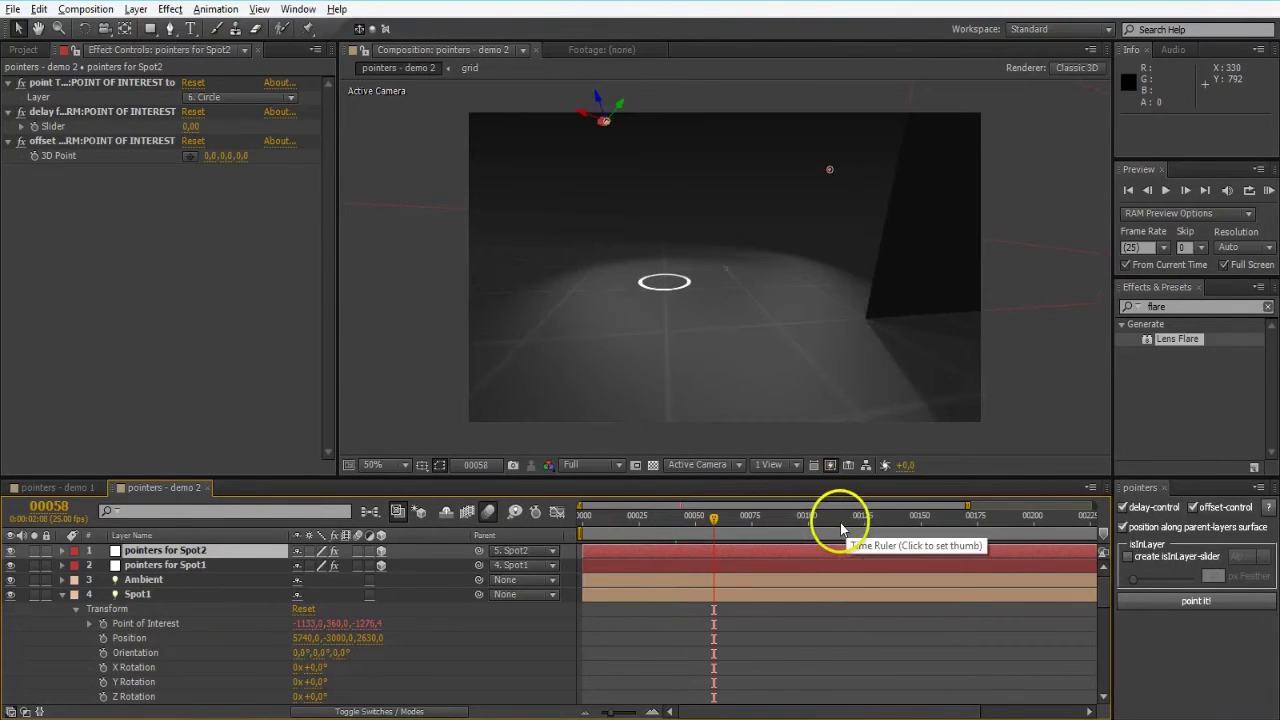
left_click(842, 533)
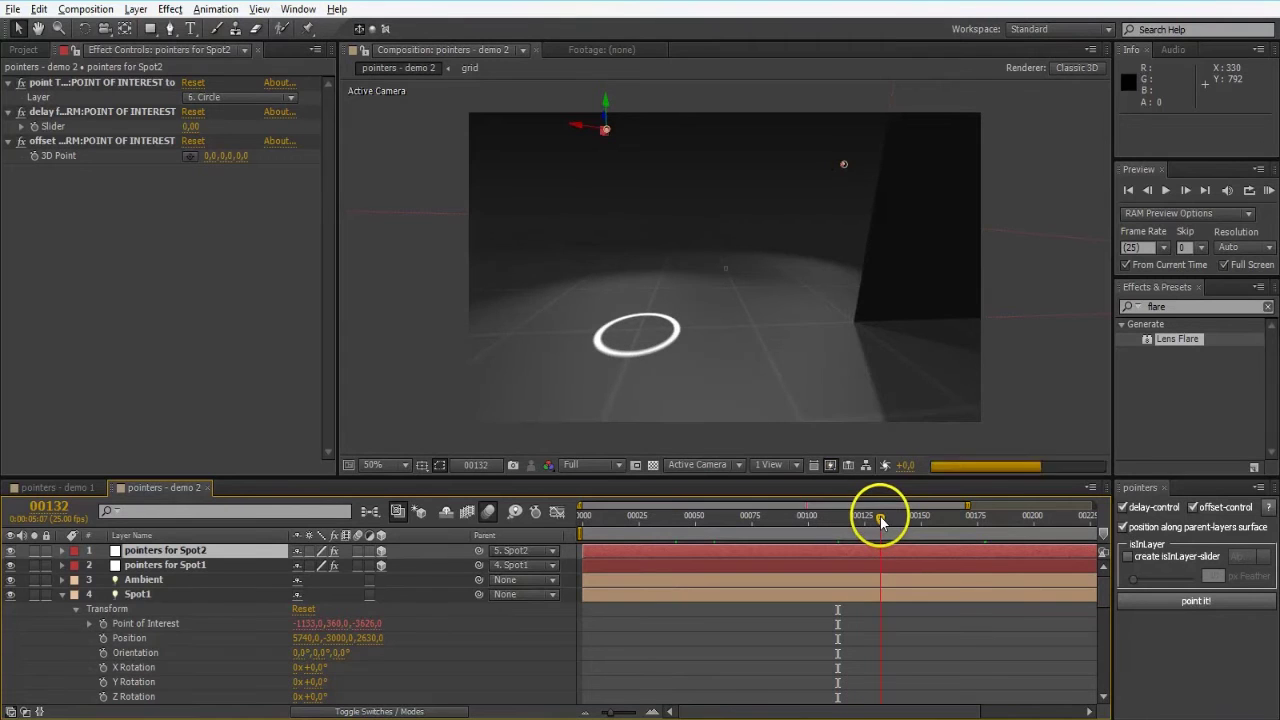
left_click(921, 529)
left_click(995, 522)
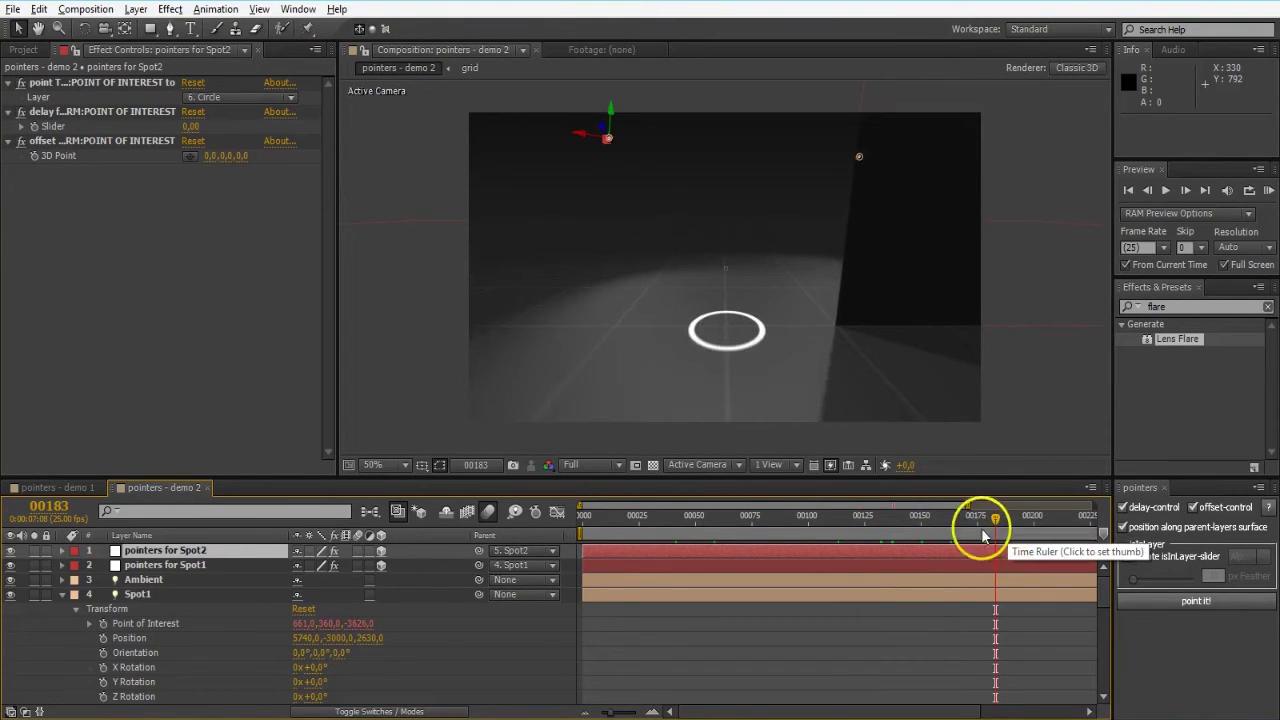
left_click(735, 525)
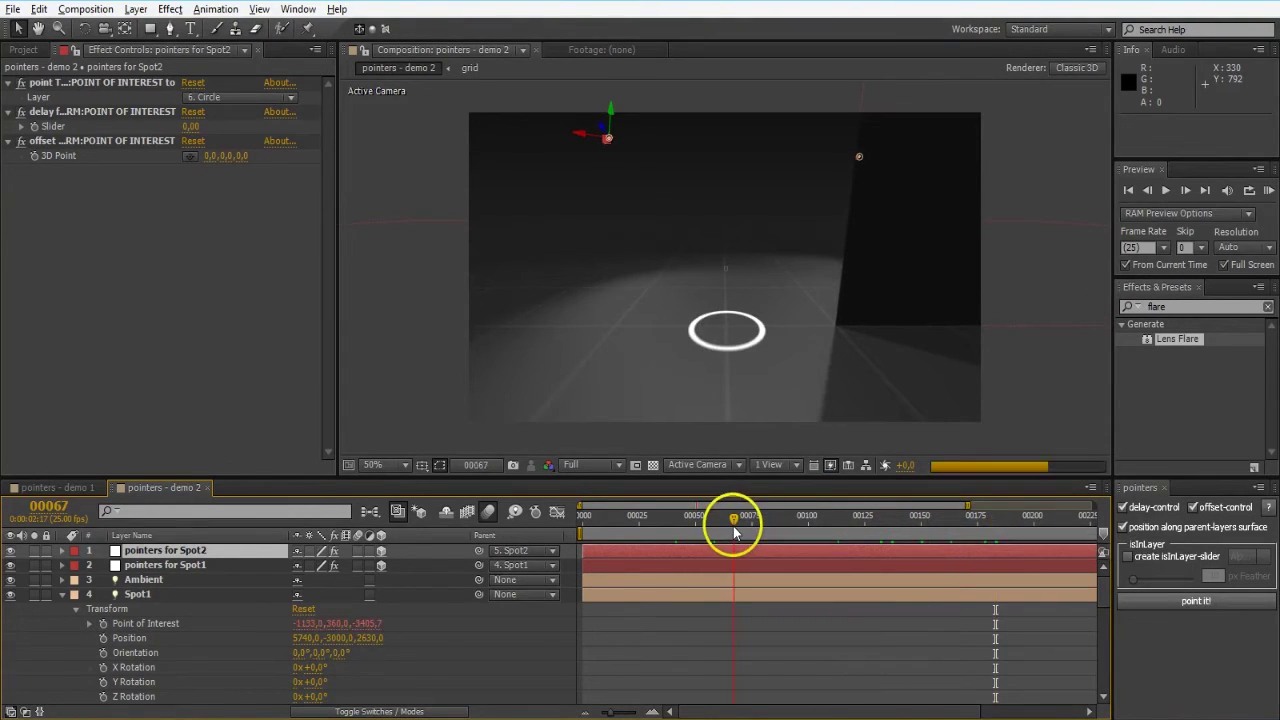
Return to frame 00041 and collapse the Spot1 and Spot2 properties.
left_click(676, 518)
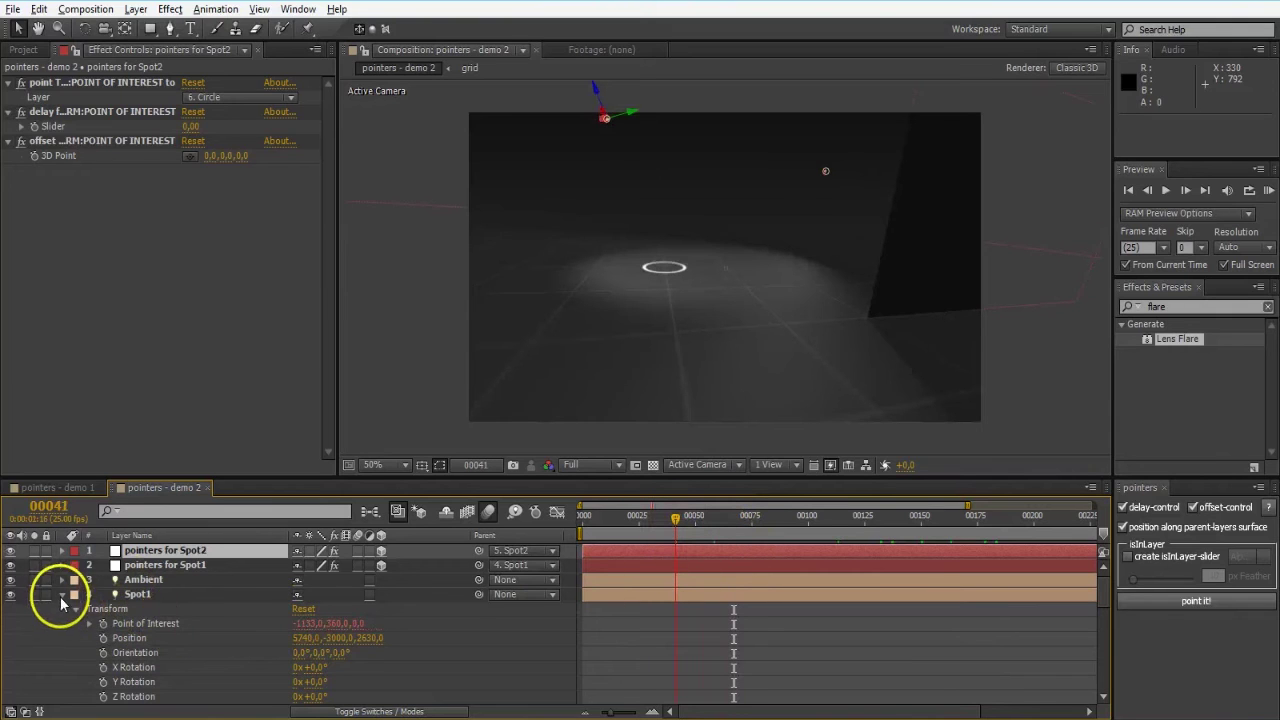
left_click(62, 594)
left_click(62, 608)
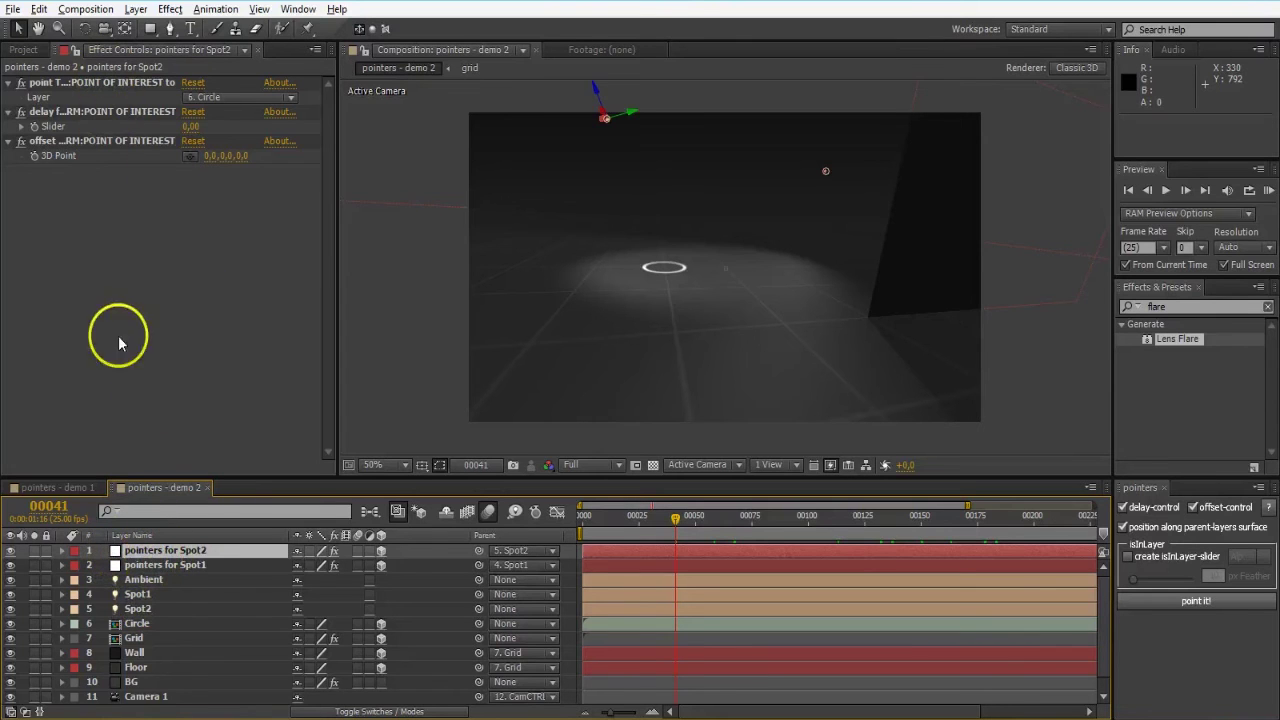
left_click(149, 596)
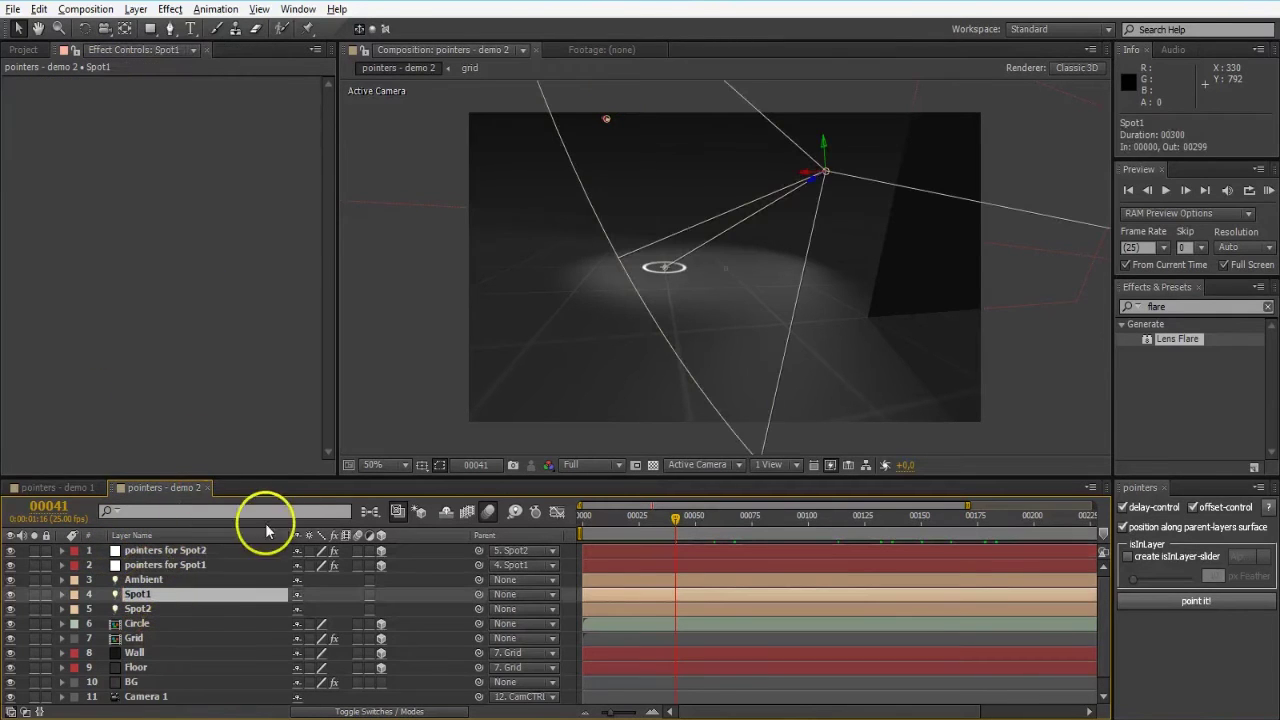
right_click(167, 276)
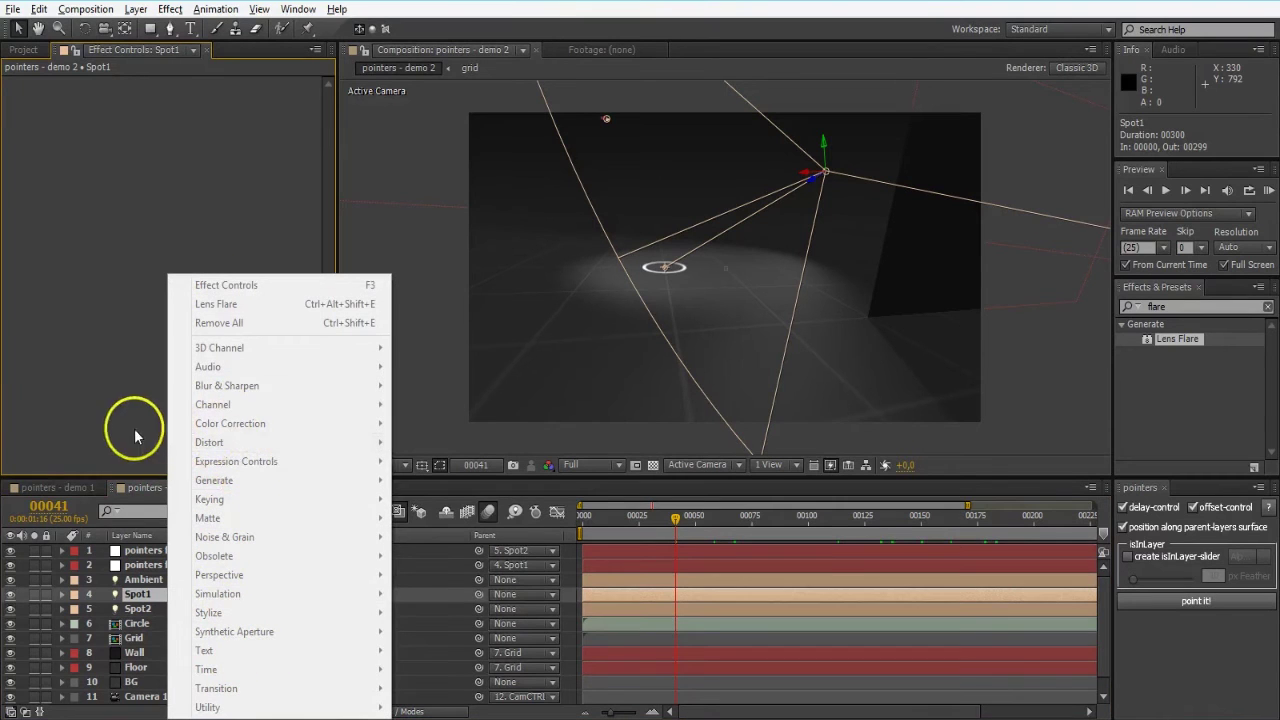
left_click(97, 327)
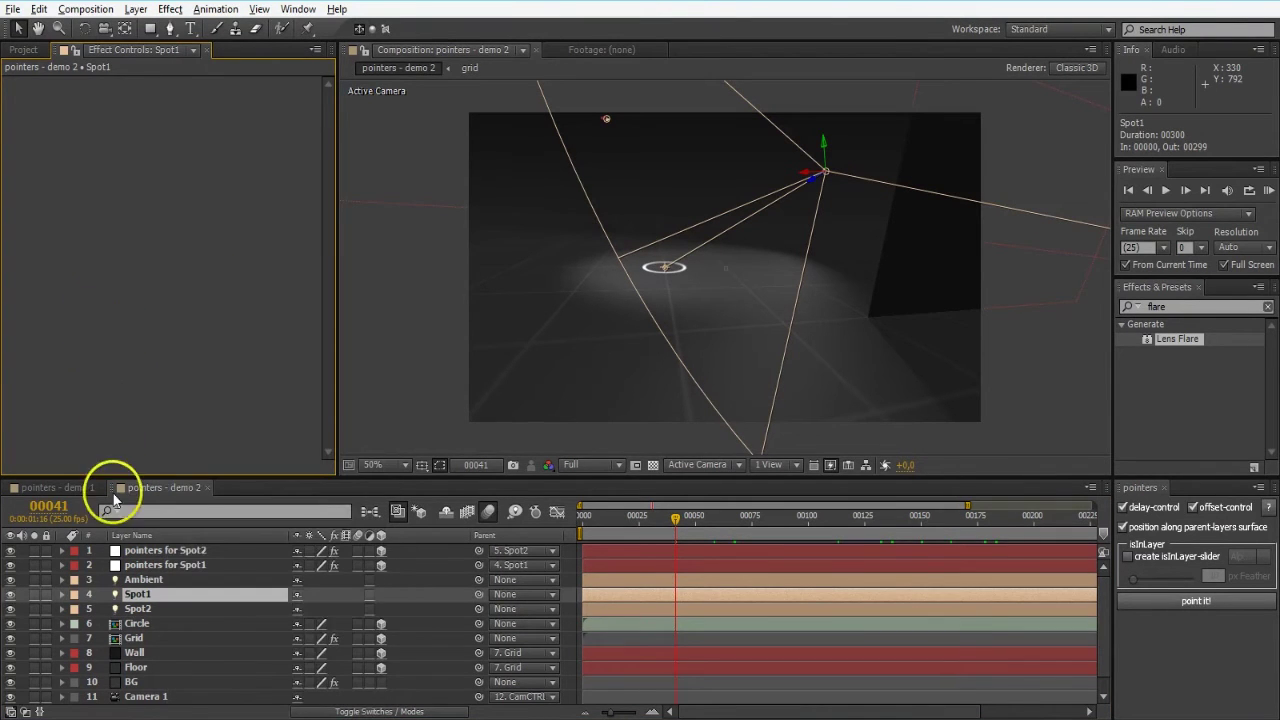
left_click(181, 553)
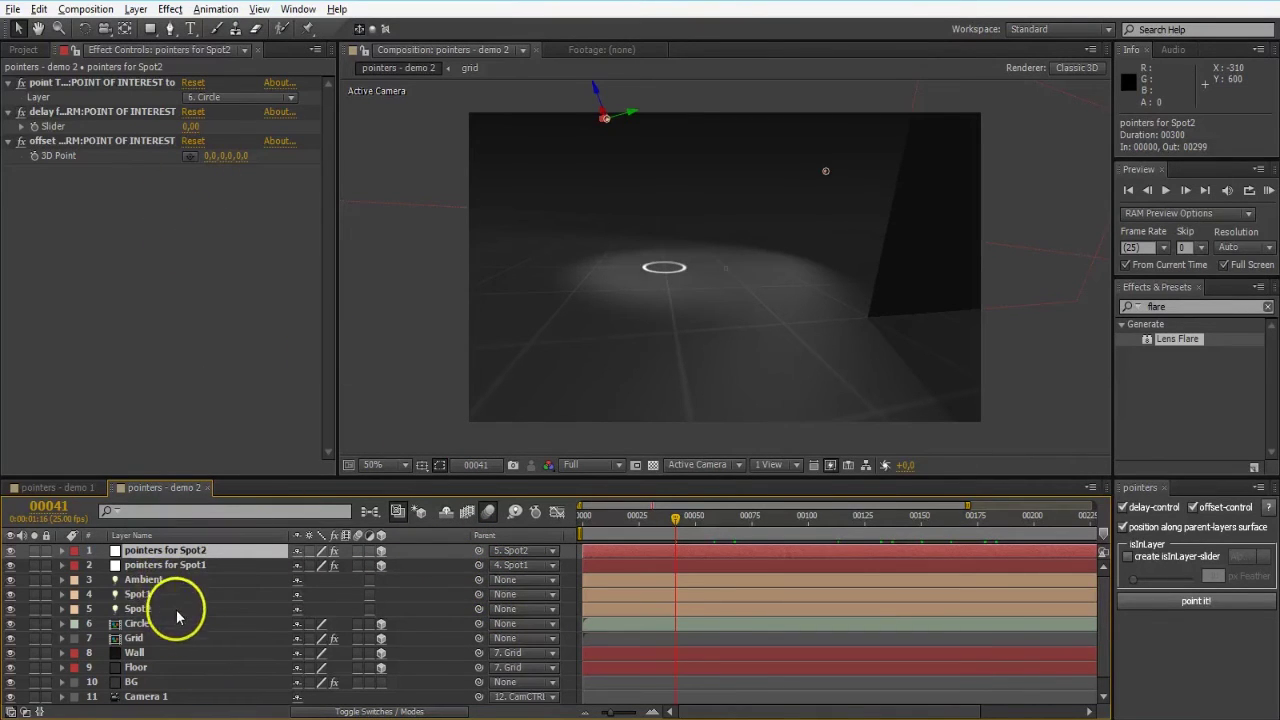
Create Null 9 and parent both Spot1 and Spot2 to it.
key("ctrl+alt+shift+y")
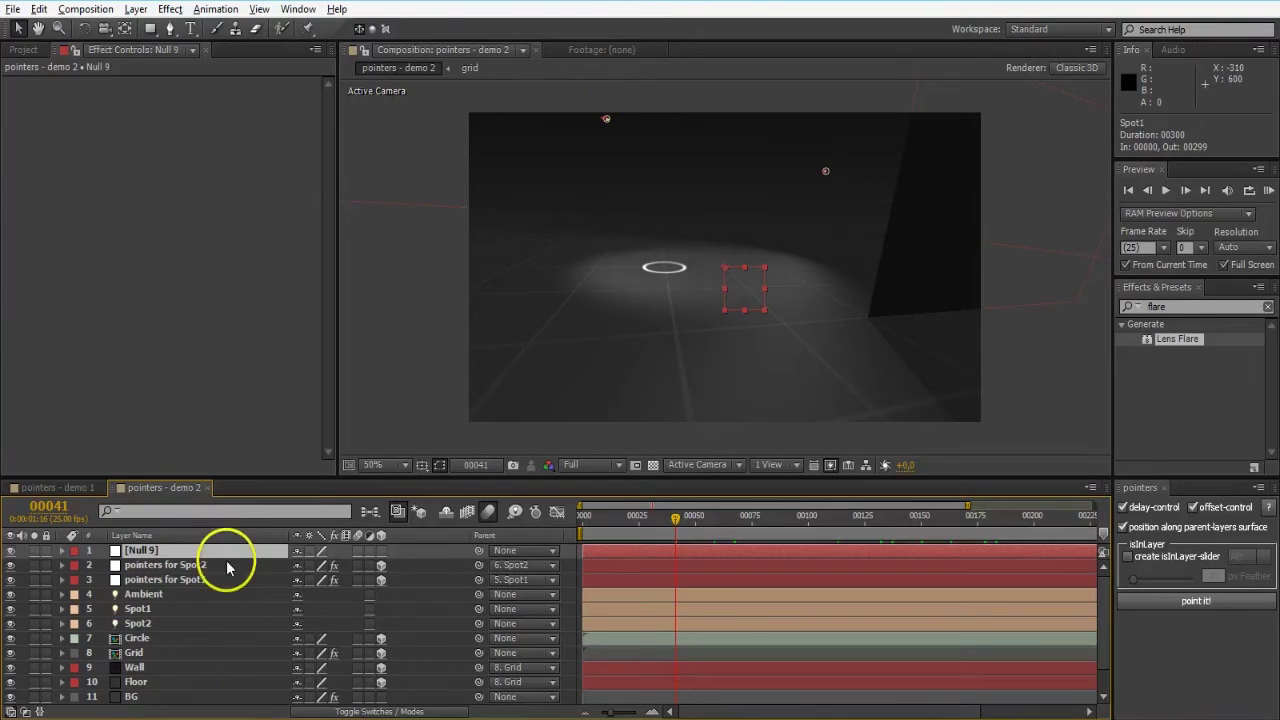
left_click(196, 609)
left_click(202, 624, "shift")
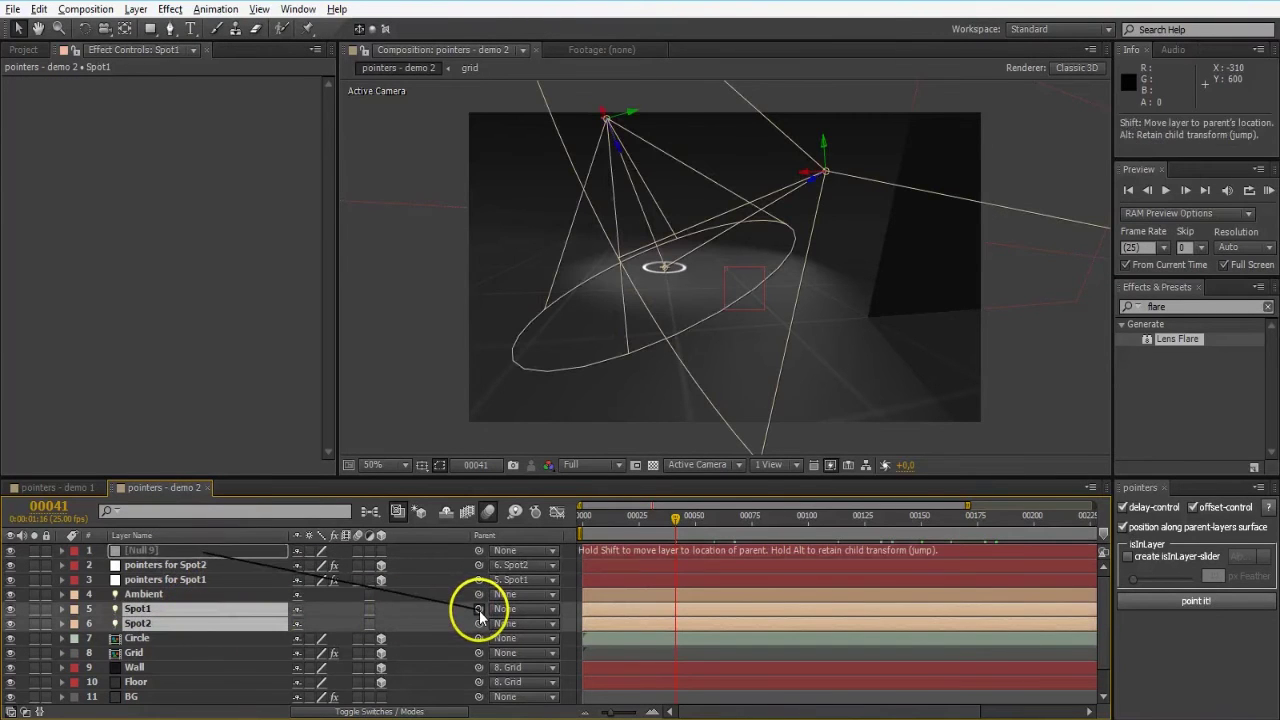
left_click_drag(479, 612, 225, 555)
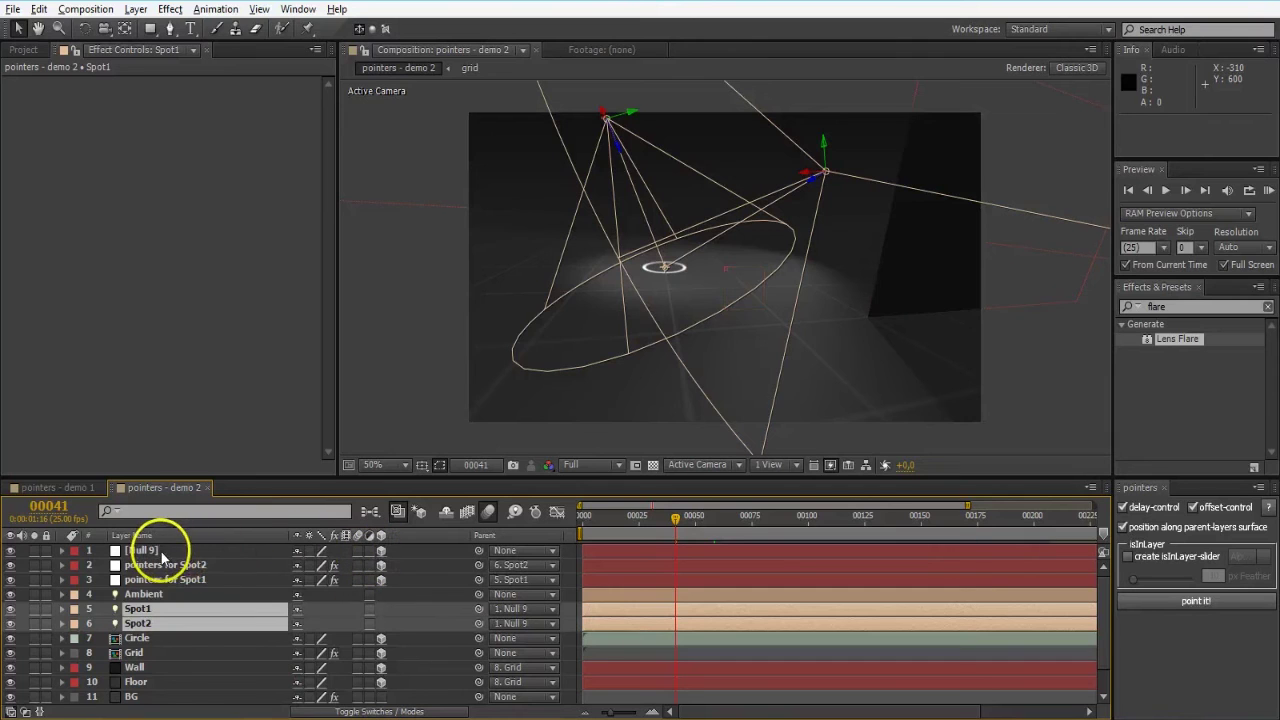
Move Null 9's Position to 2064, -388, 0 and inspect both spotlight cones.
left_click(158, 550)
key("p")
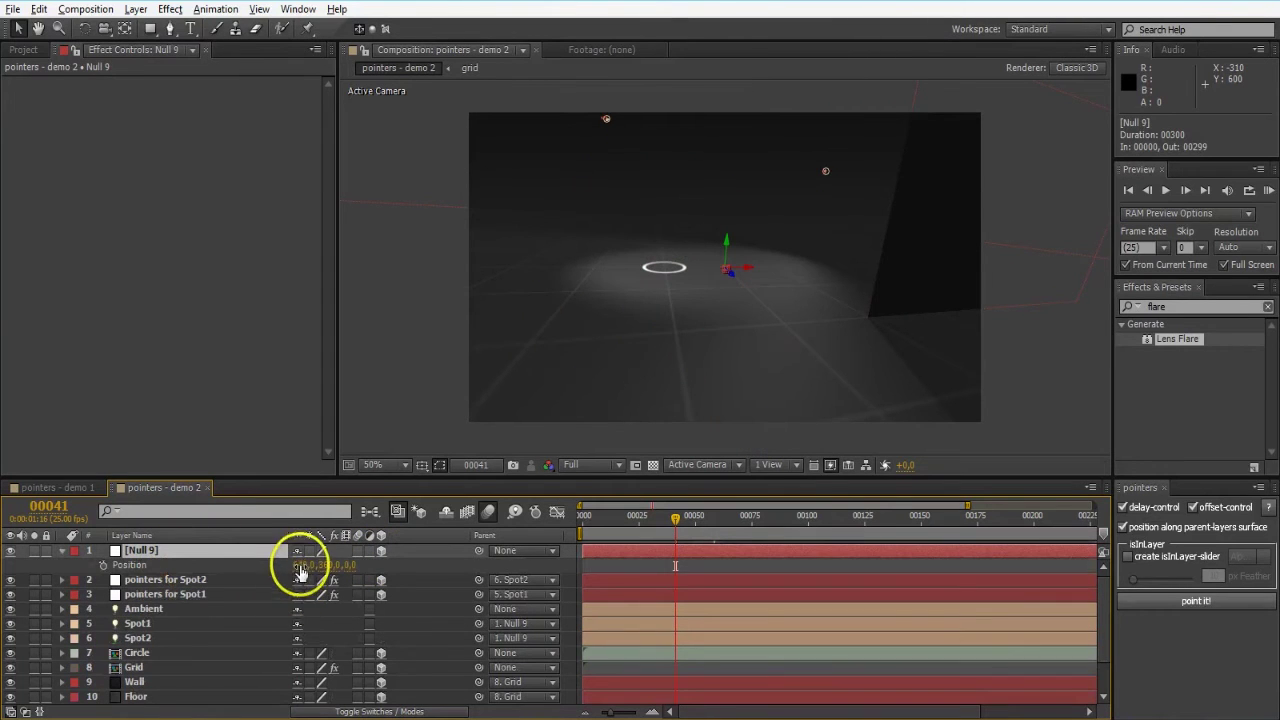
left_click_drag(298, 566, 332, 571)
left_click(160, 622)
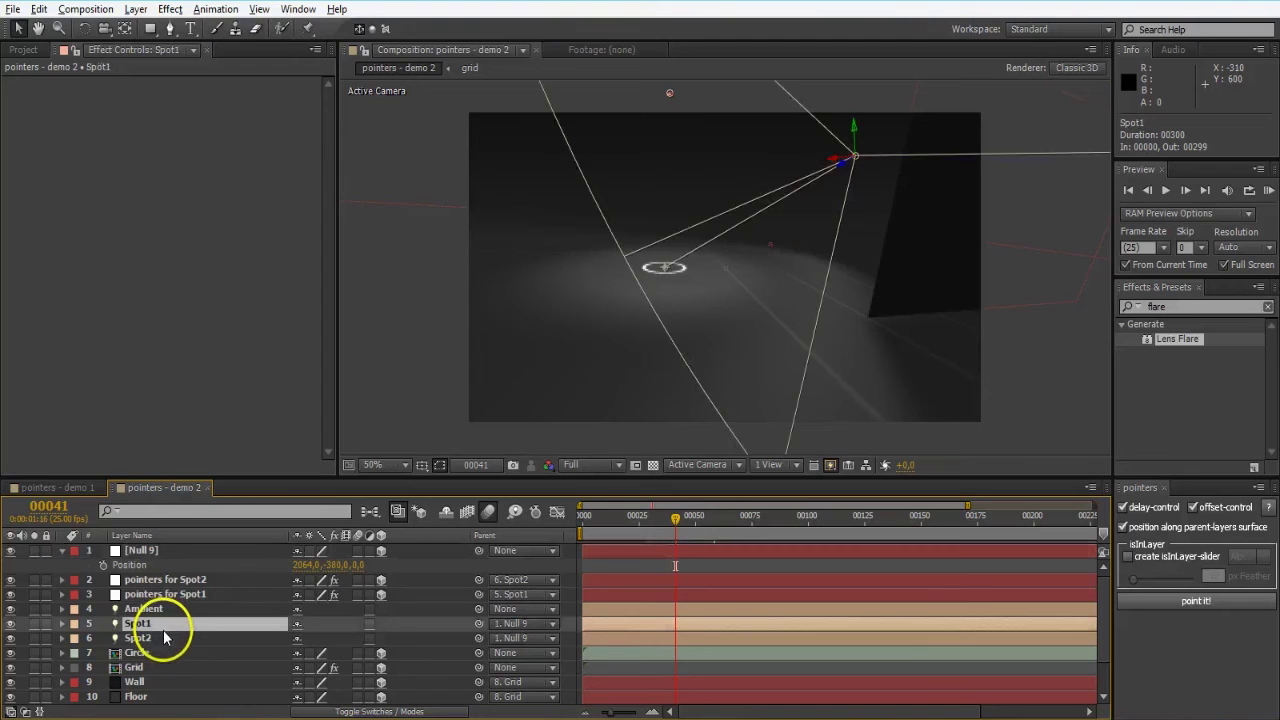
left_click(171, 640)
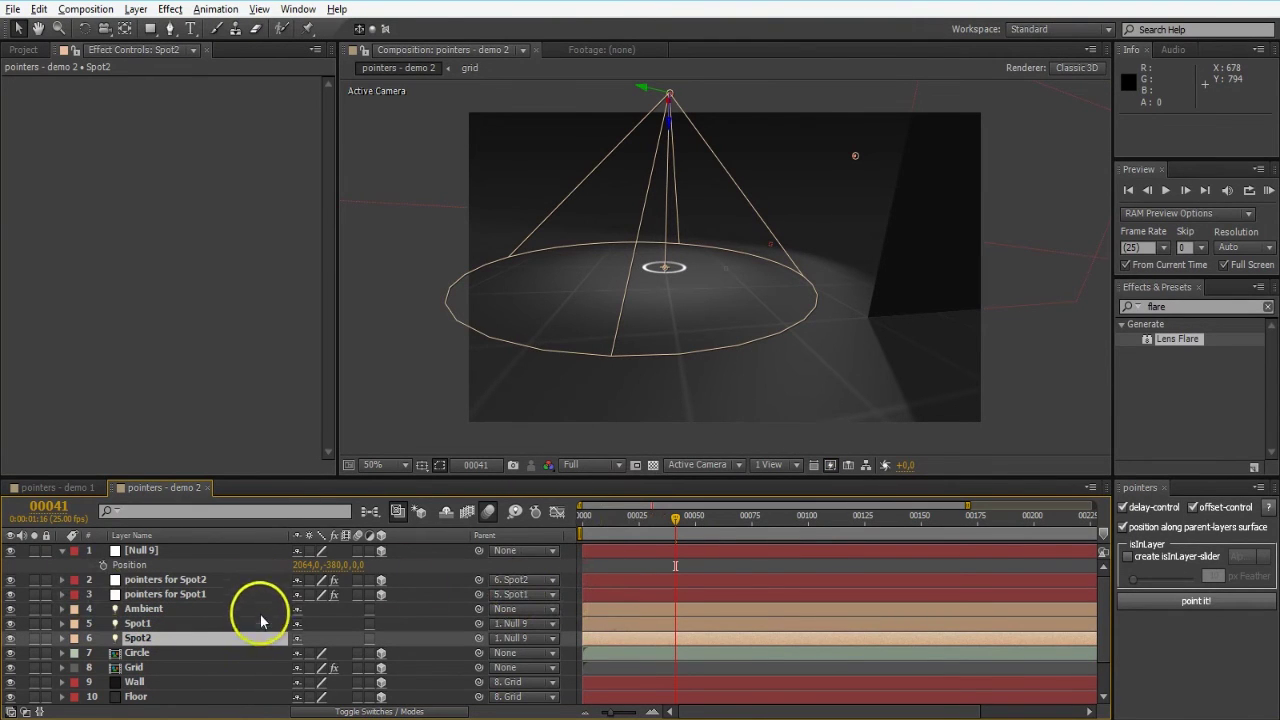
key("ctrl+y")
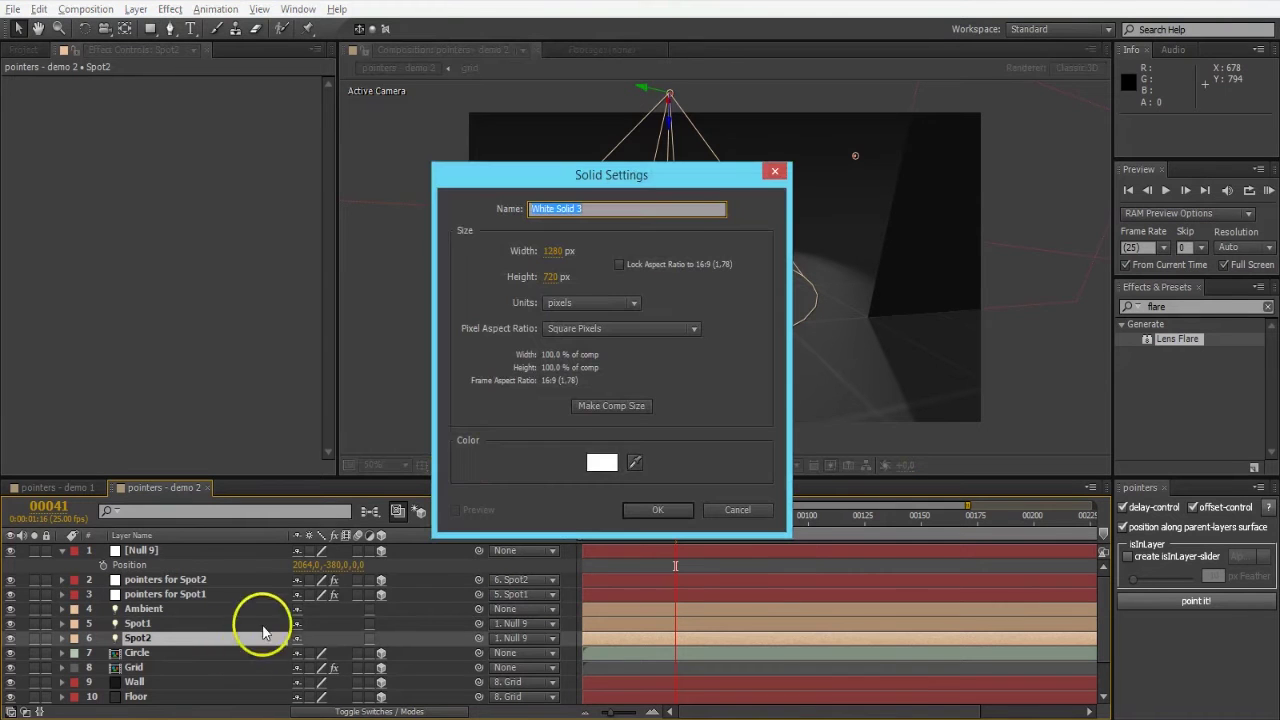
left_click(601, 463)
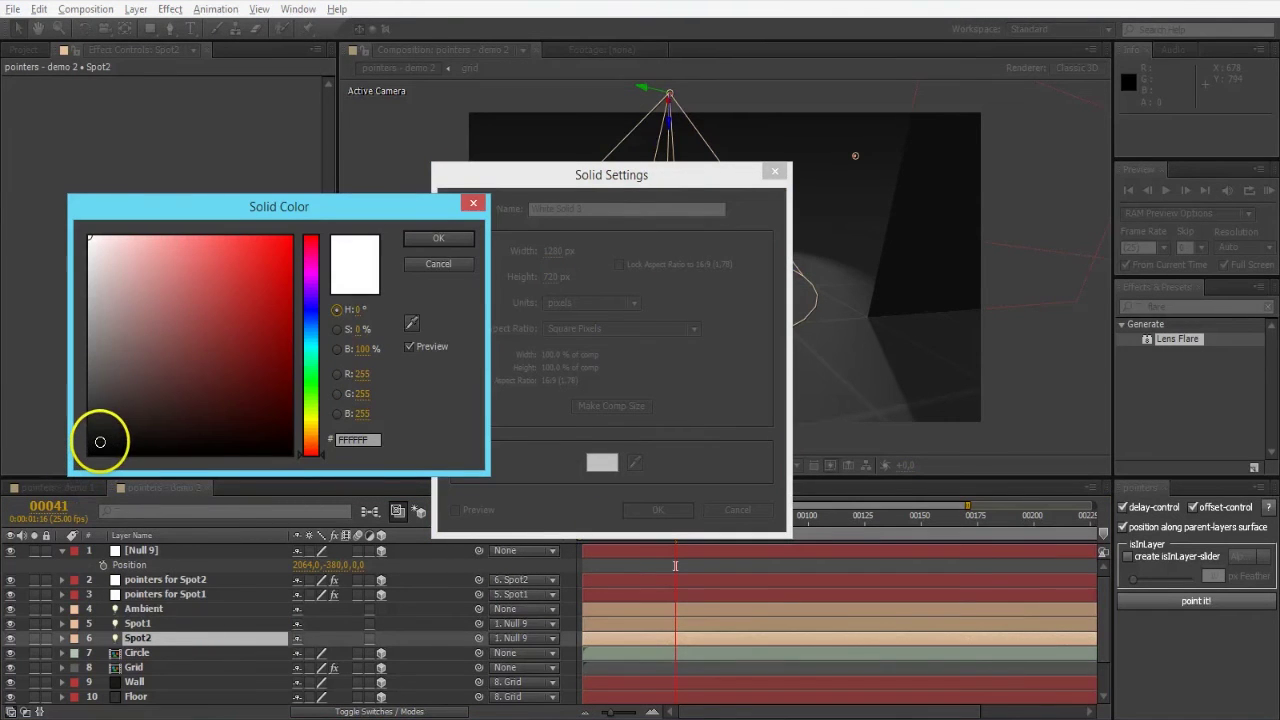
left_click(88, 452)
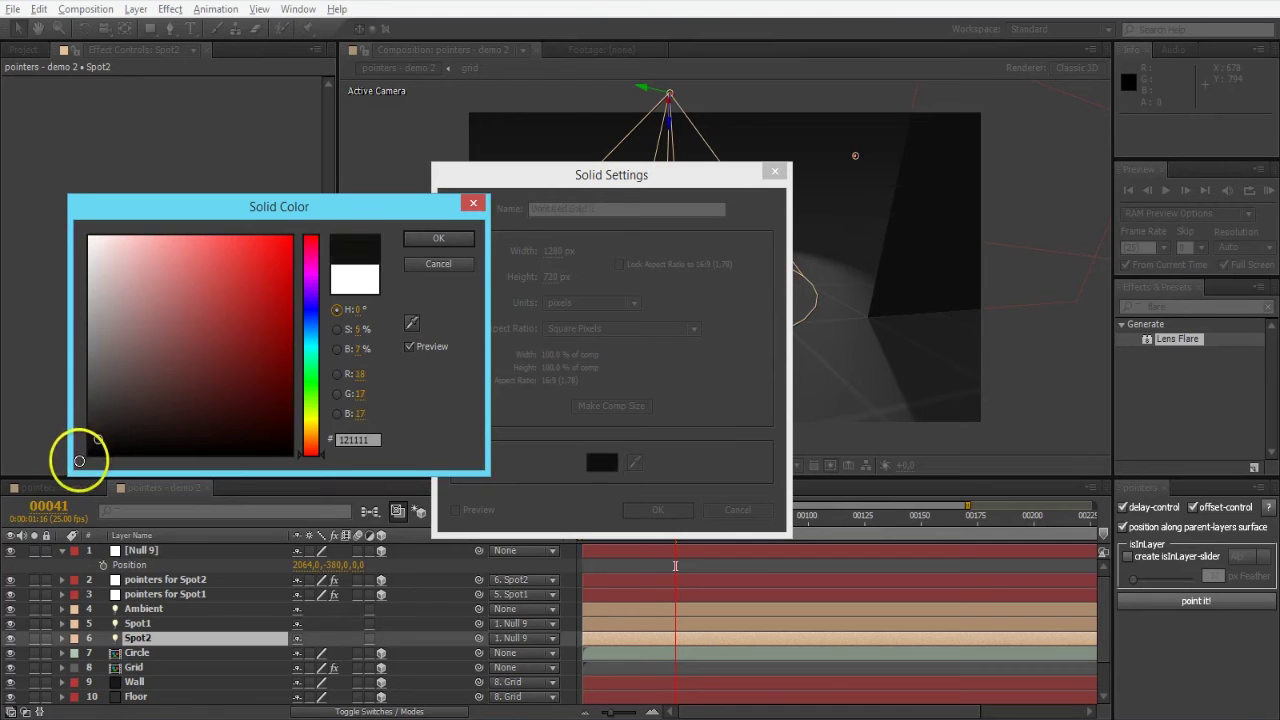
left_click(432, 241)
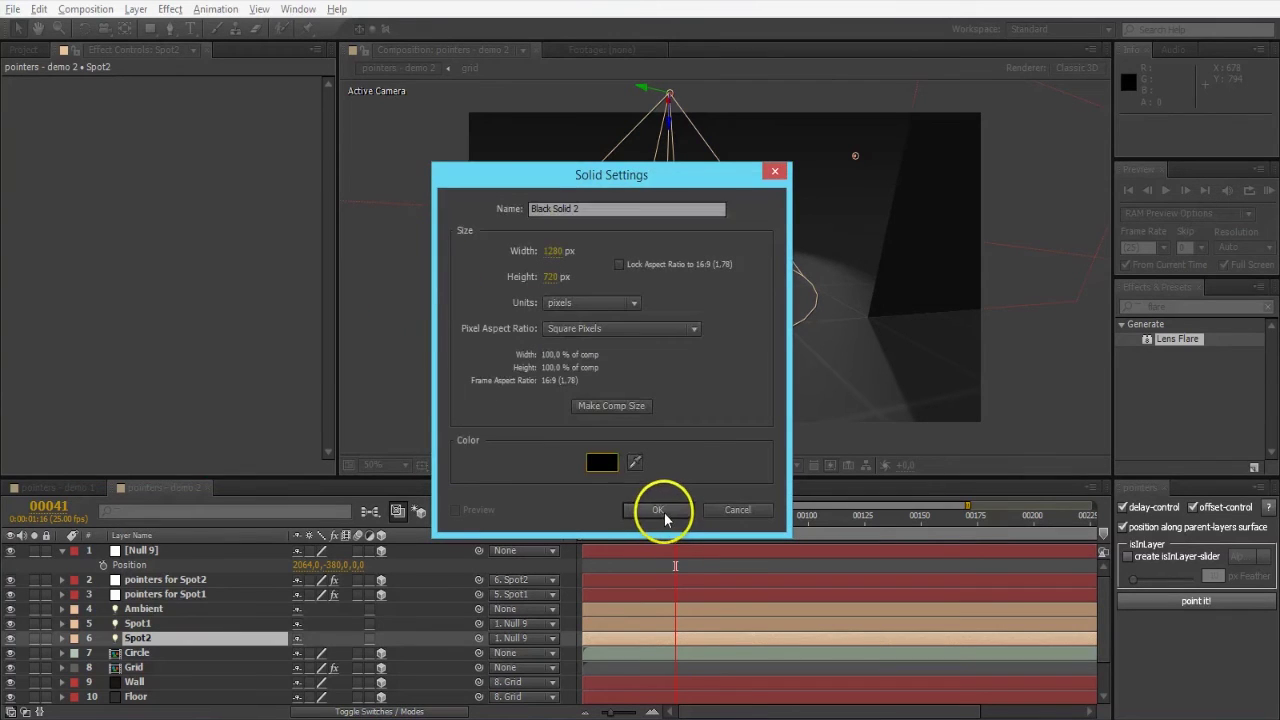
left_click(658, 509)
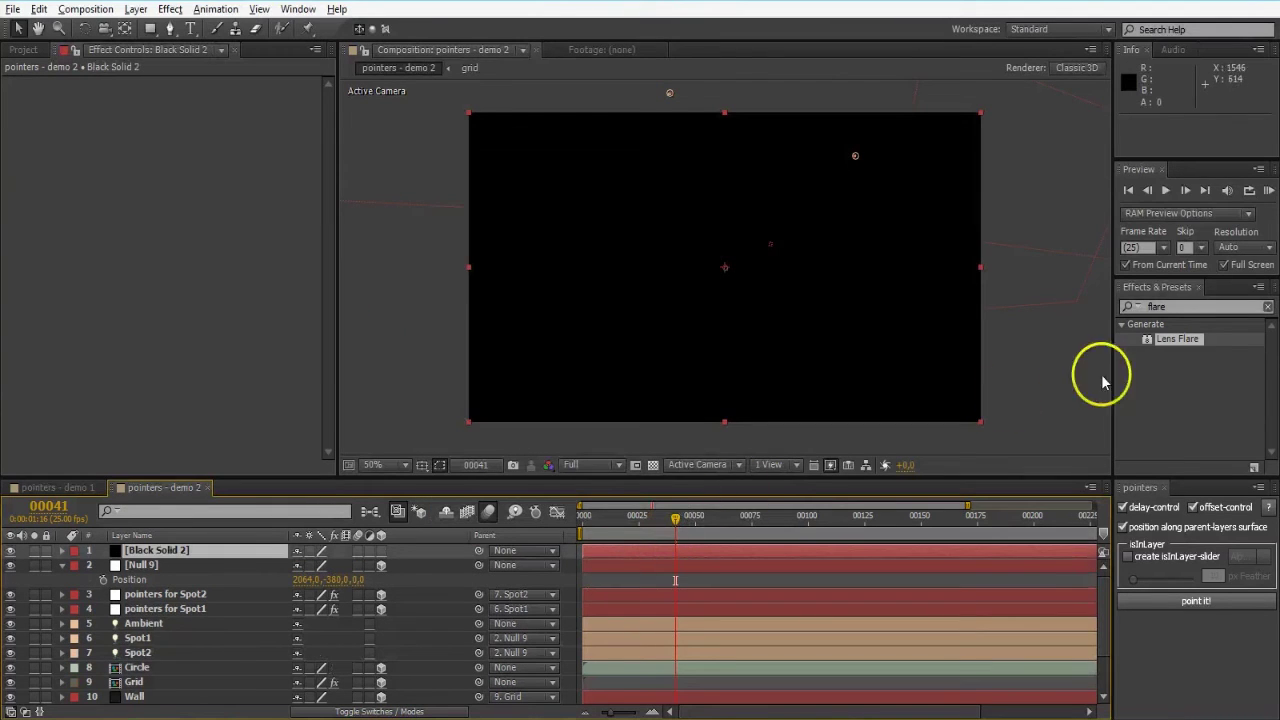
Apply Lens Flare to Black Solid 2 with the 105mm Prime lens type.
left_click_drag(1168, 345, 171, 137)
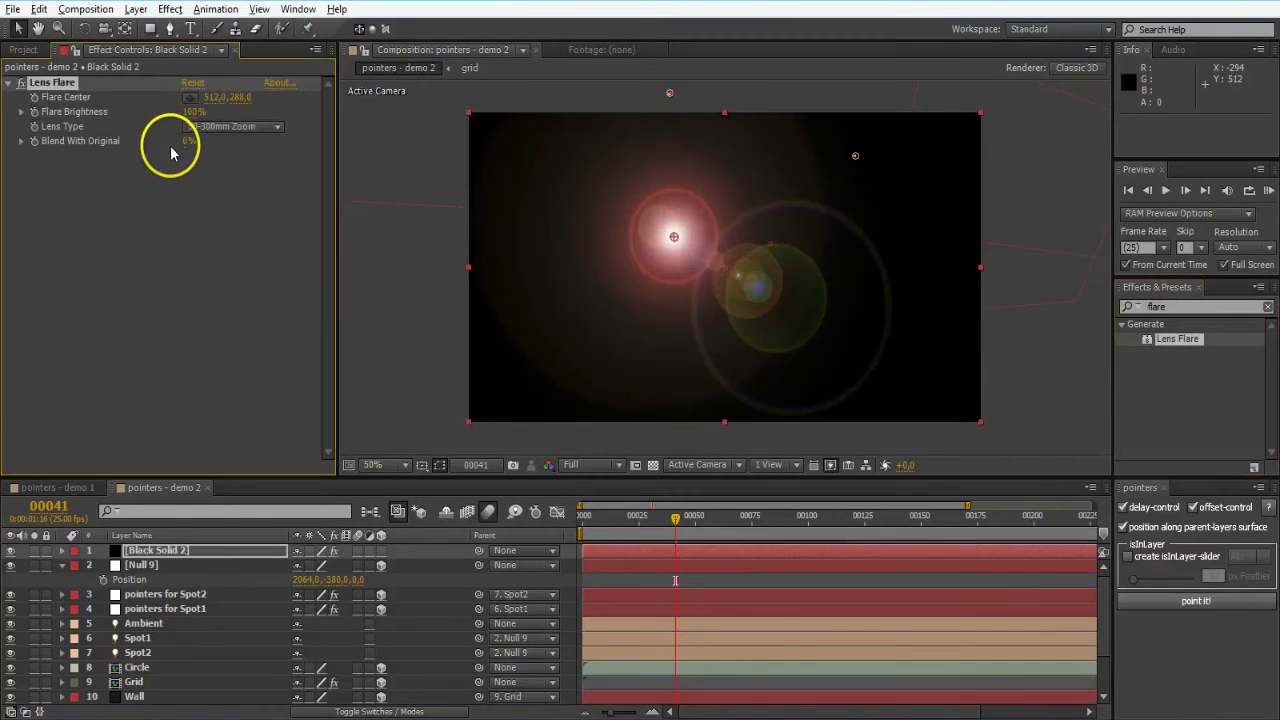
left_click(225, 126)
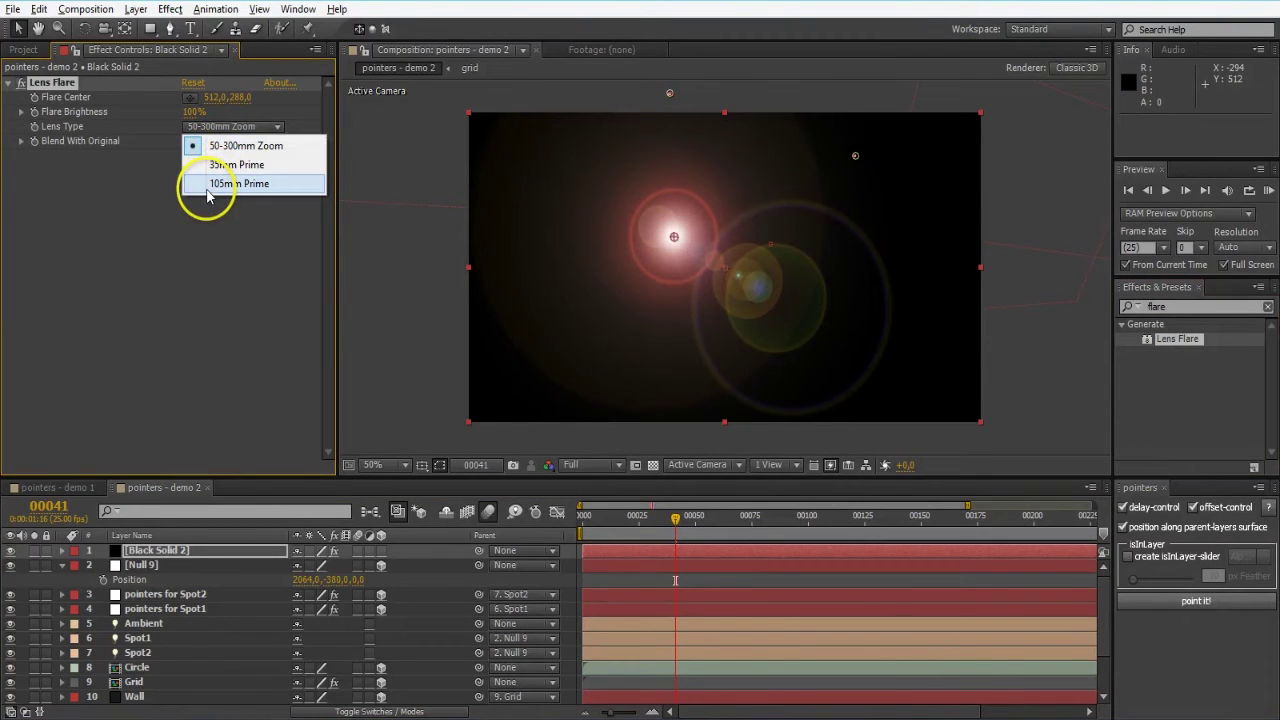
left_click(209, 190)
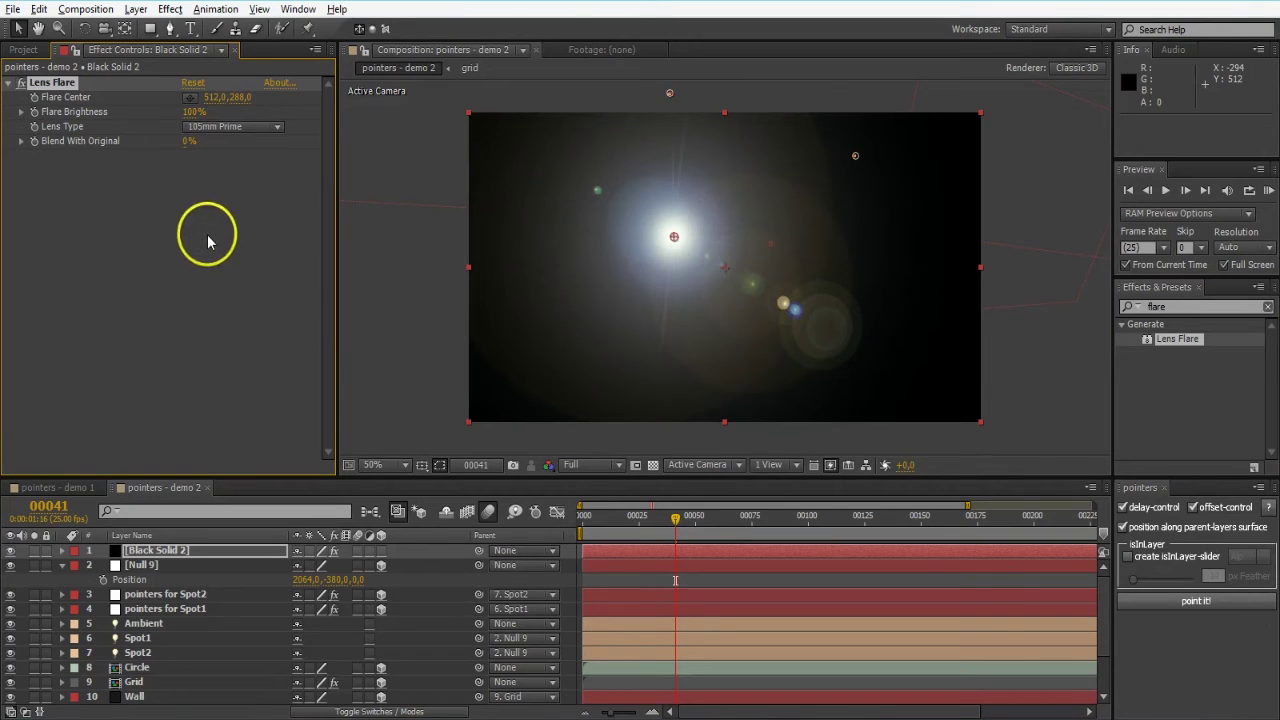
Reveal the Lens Flare properties in the timeline and select Flare Center.
left_click(62, 88)
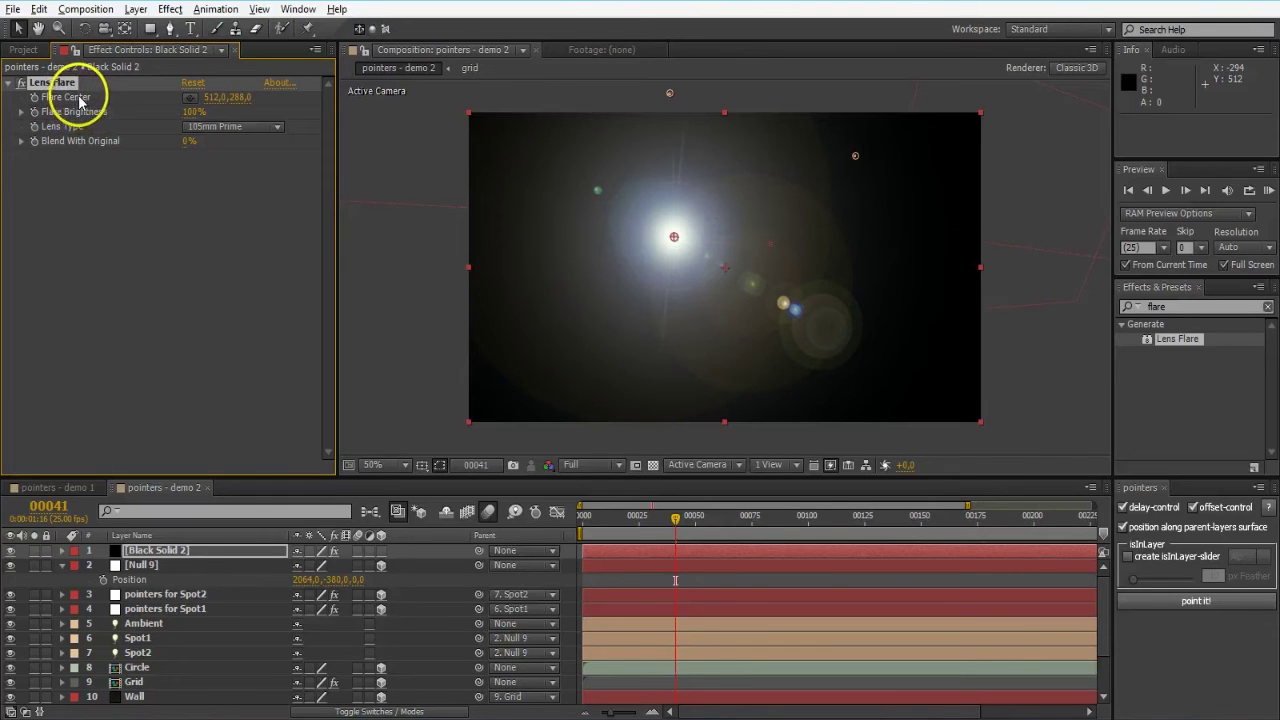
key("ctrl+Right")
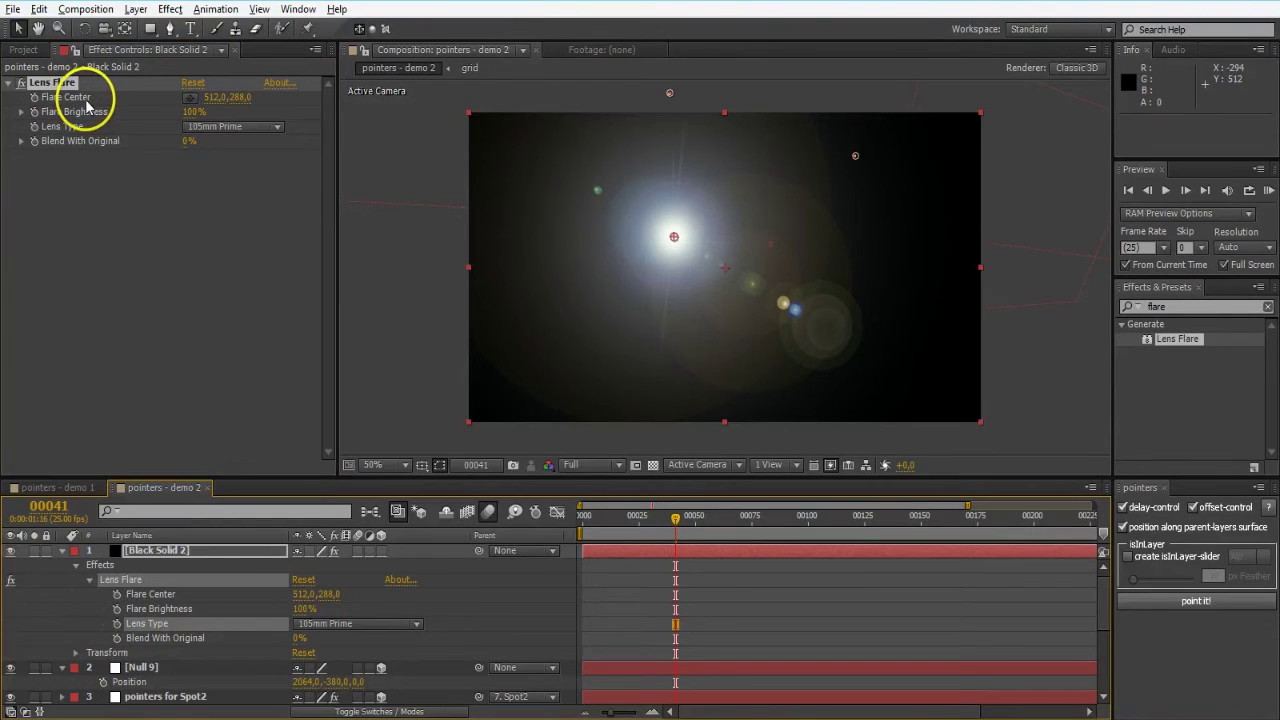
left_click(272, 596)
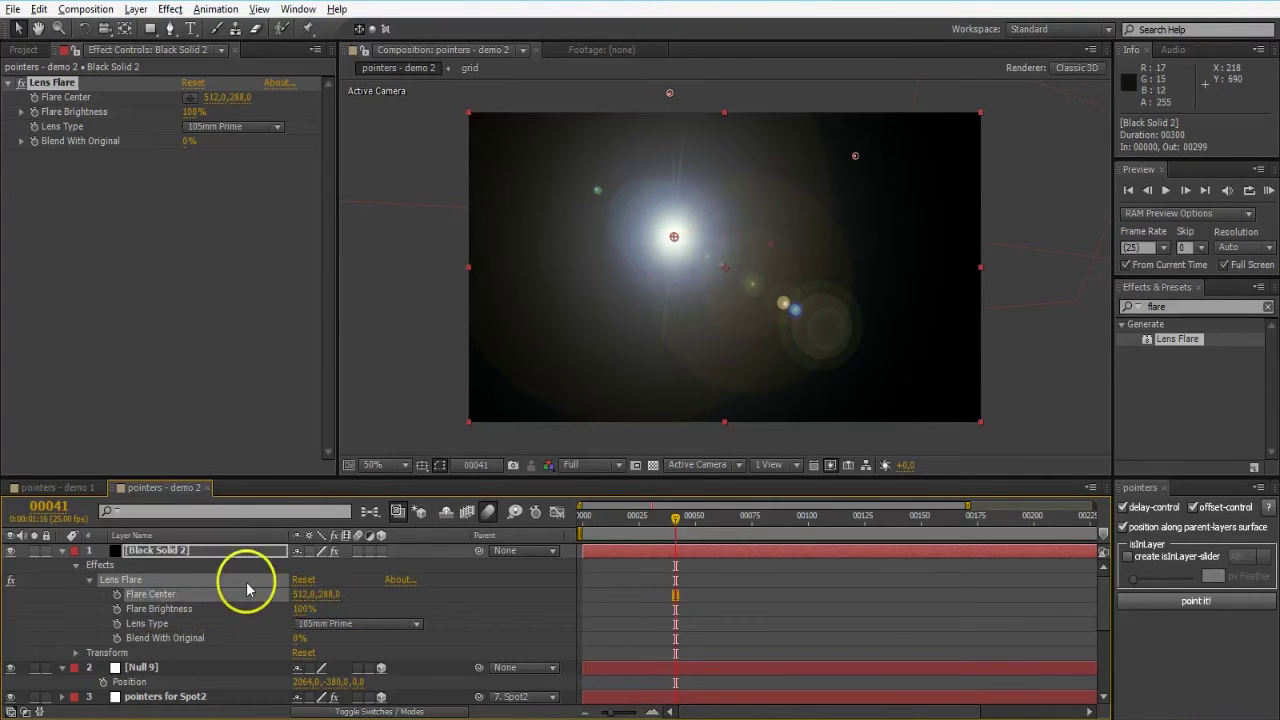
Link the flare centre to the 'pointers for Spot1' layer via point it!
left_click(1151, 605)
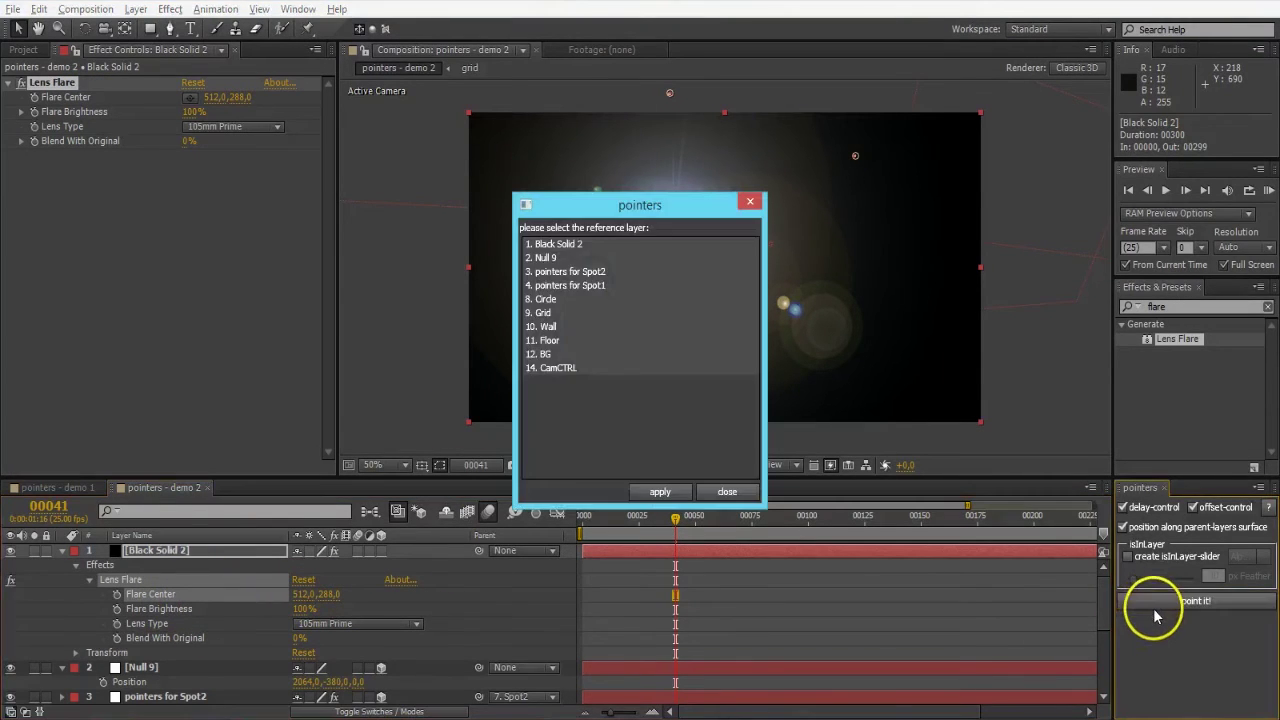
left_click_drag(552, 392, 582, 292)
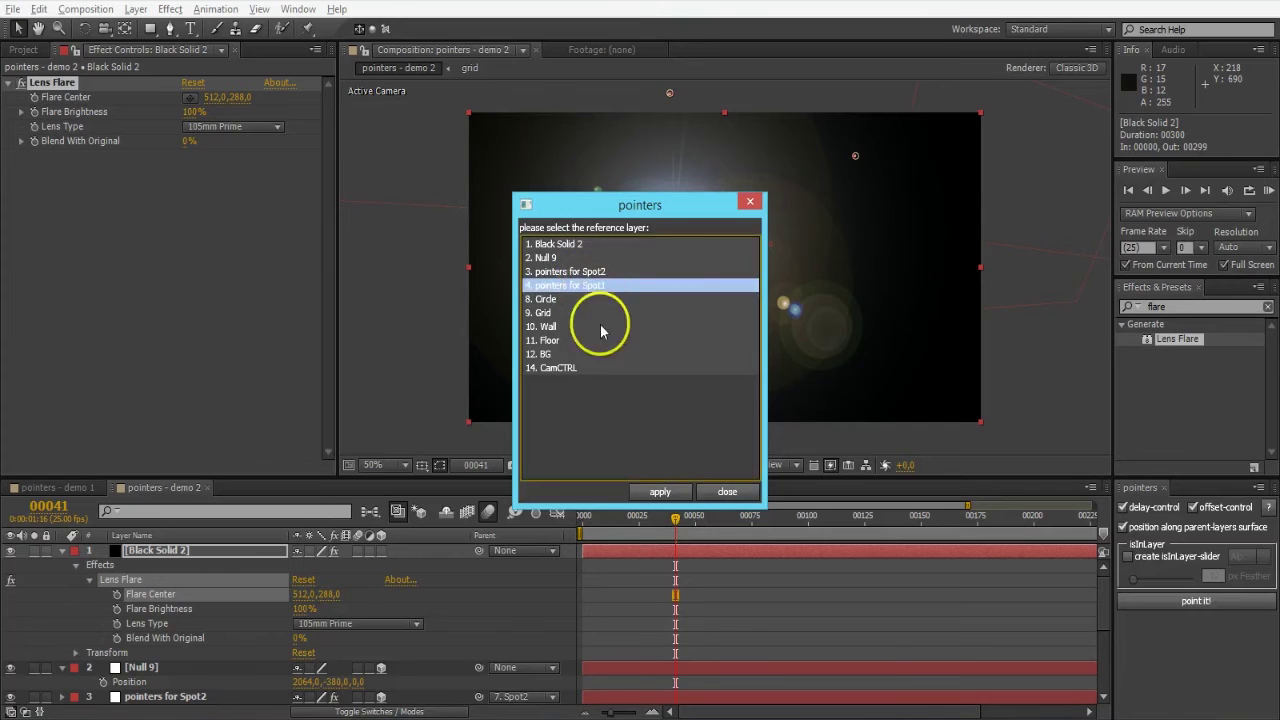
left_click(662, 492)
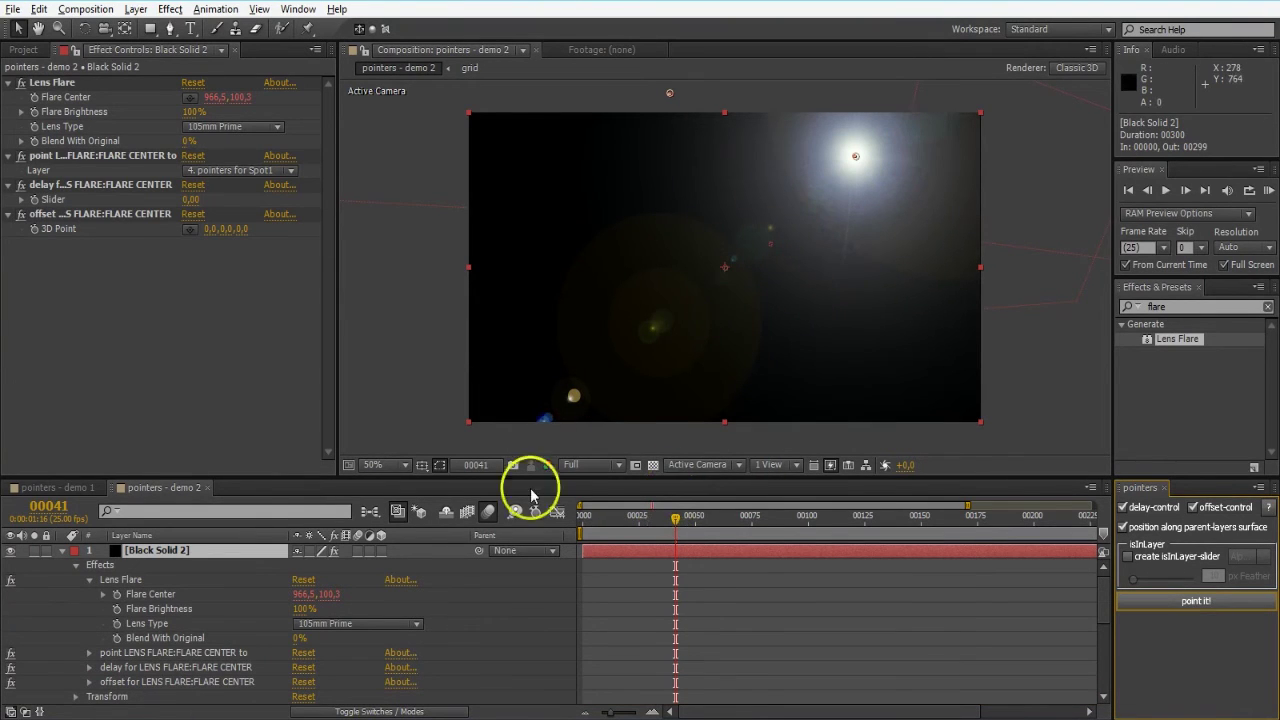
Set Black Solid 2's blending mode to Add.
left_click(363, 711)
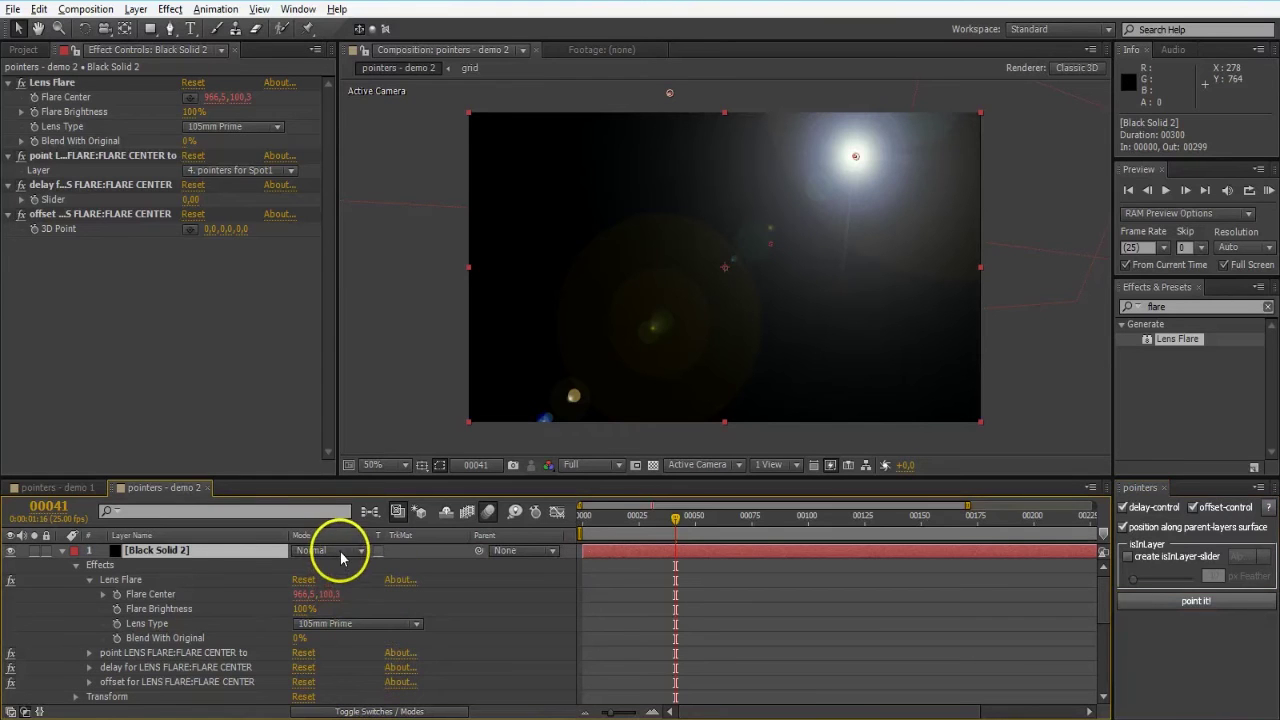
left_click(341, 557)
left_click(341, 555)
left_click(337, 550)
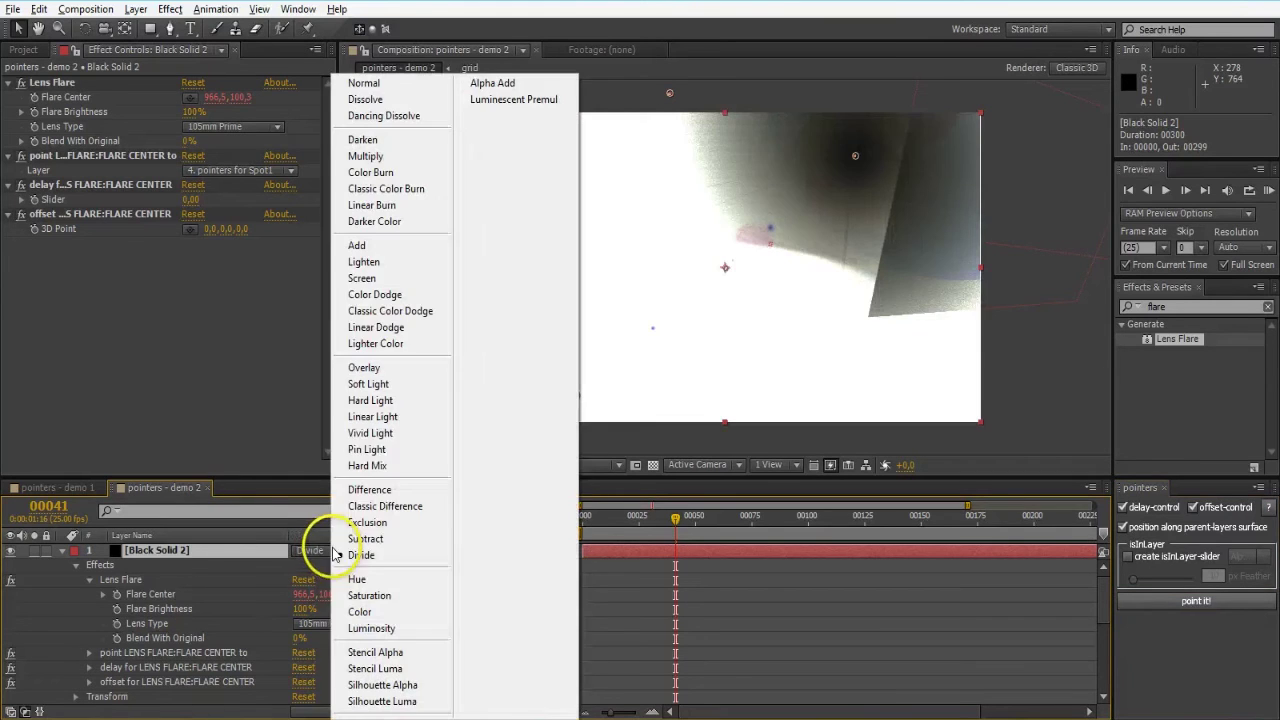
left_click(392, 248)
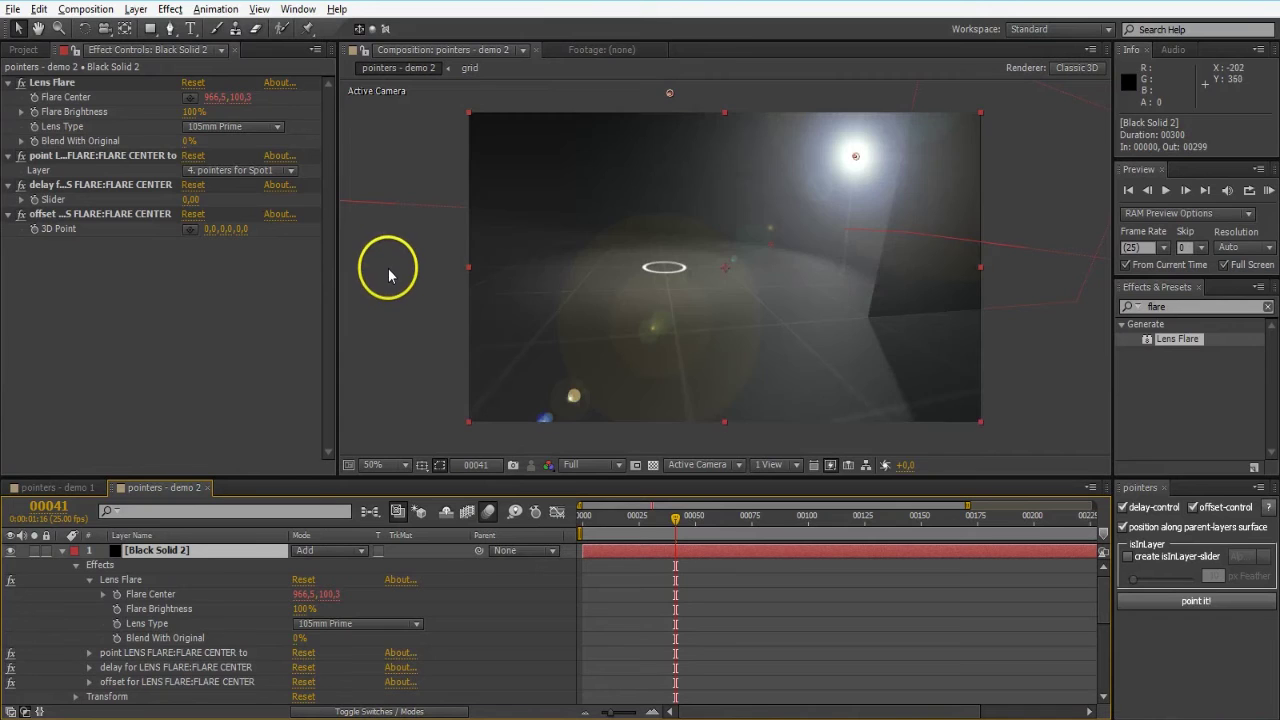
left_click_drag(668, 527, 938, 533)
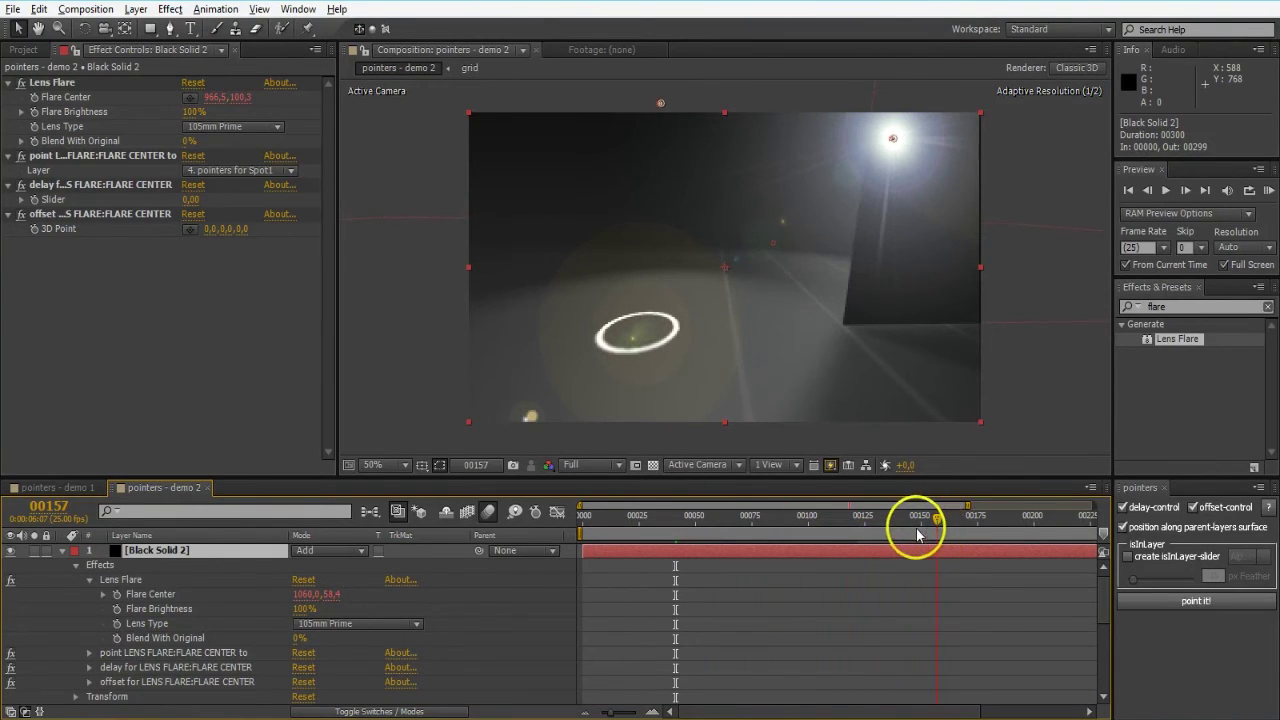
left_click(842, 533)
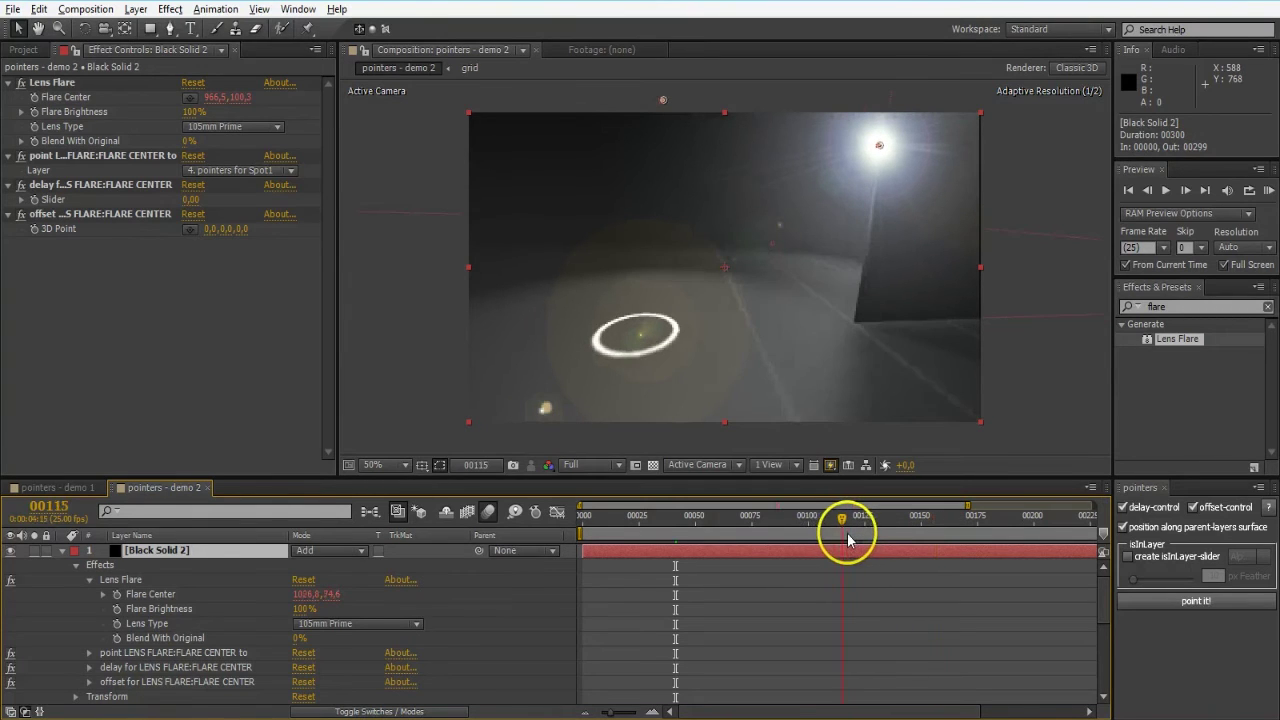
mouse_move(848, 540)
left_mouse_down()
mouse_move(874, 531)
mouse_move(793, 556)
mouse_move(823, 543)
left_mouse_up()
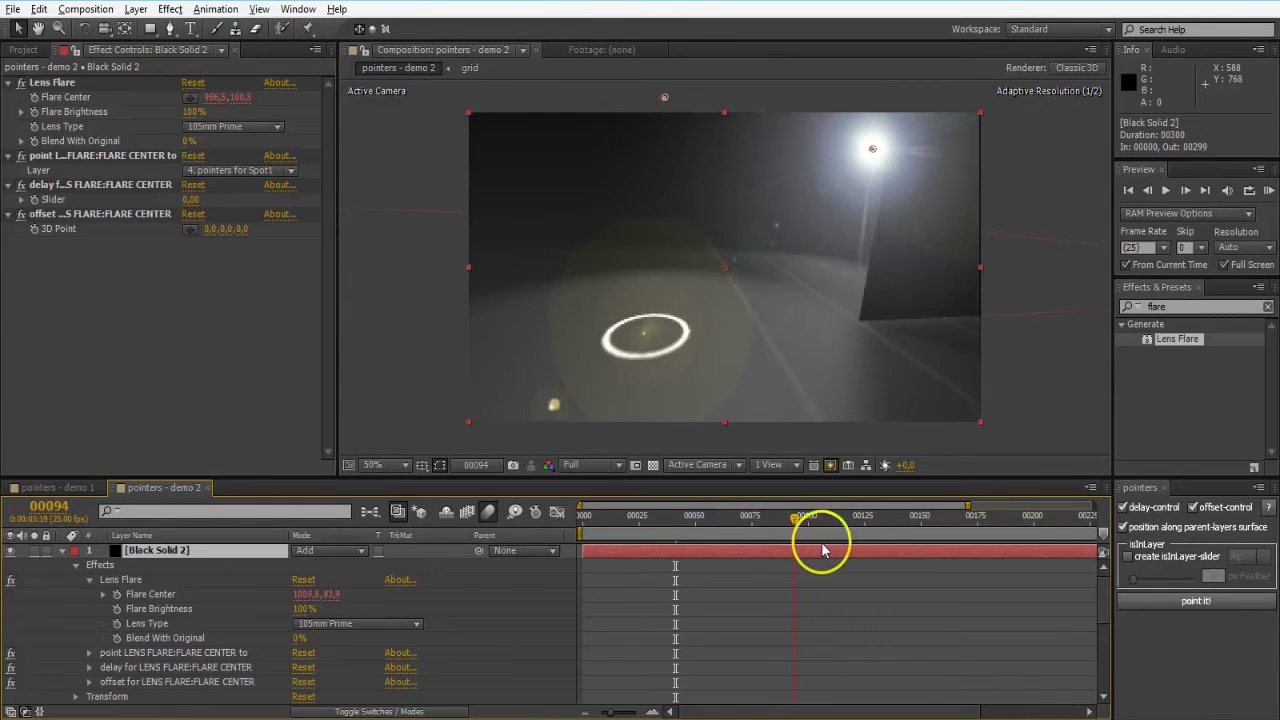
left_click(930, 535)
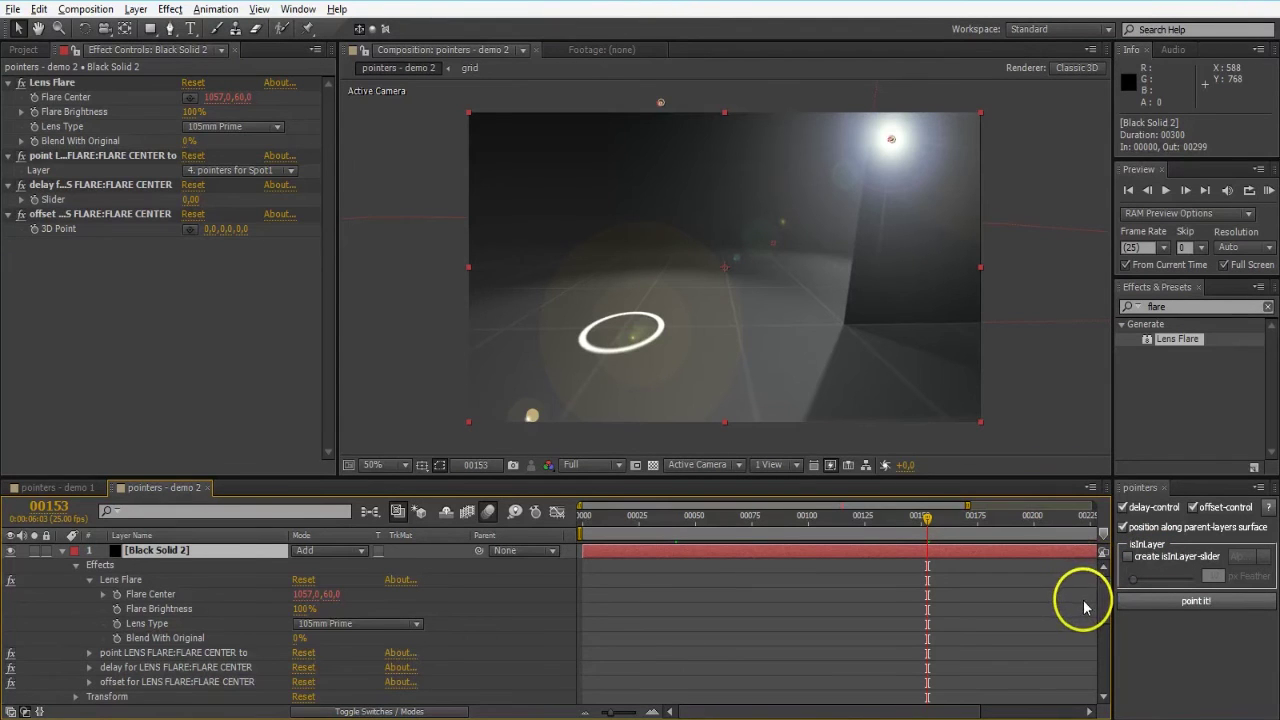
Enable the isInLayer-slider option, widen the panel, and keep Alpha mode with 10 px feather.
left_click(1160, 563)
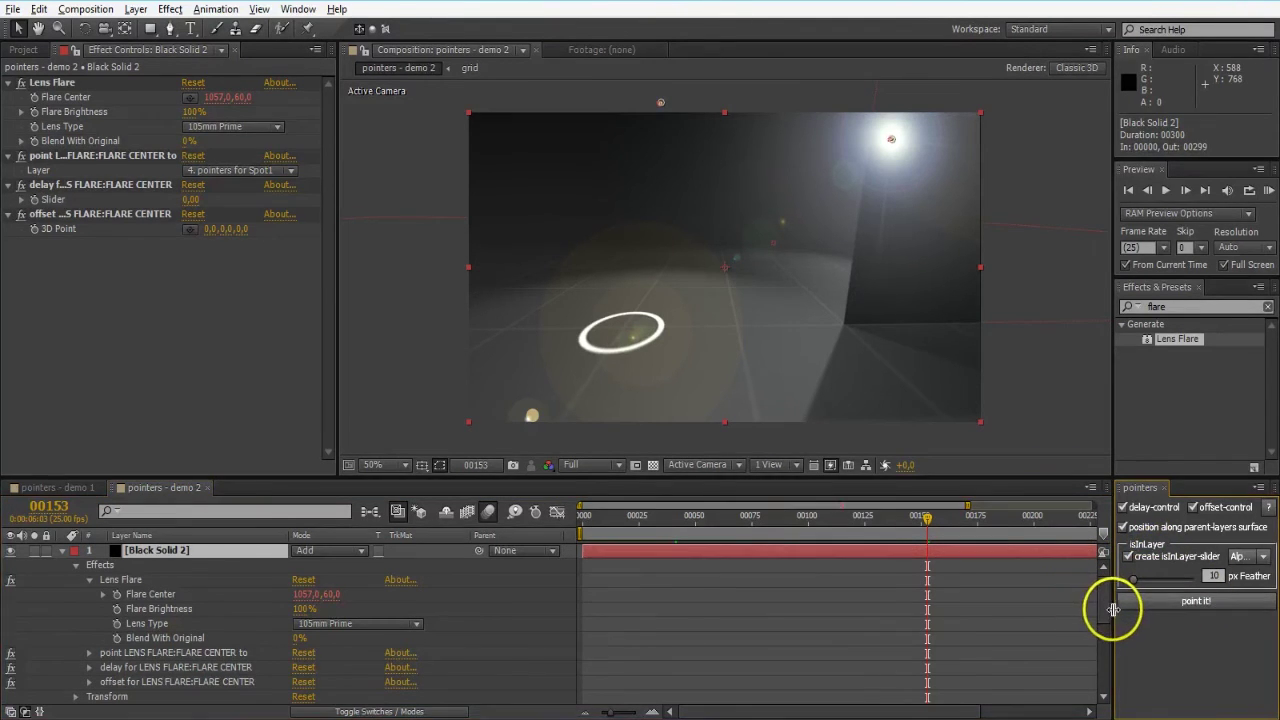
left_click_drag(1113, 609, 1089, 606)
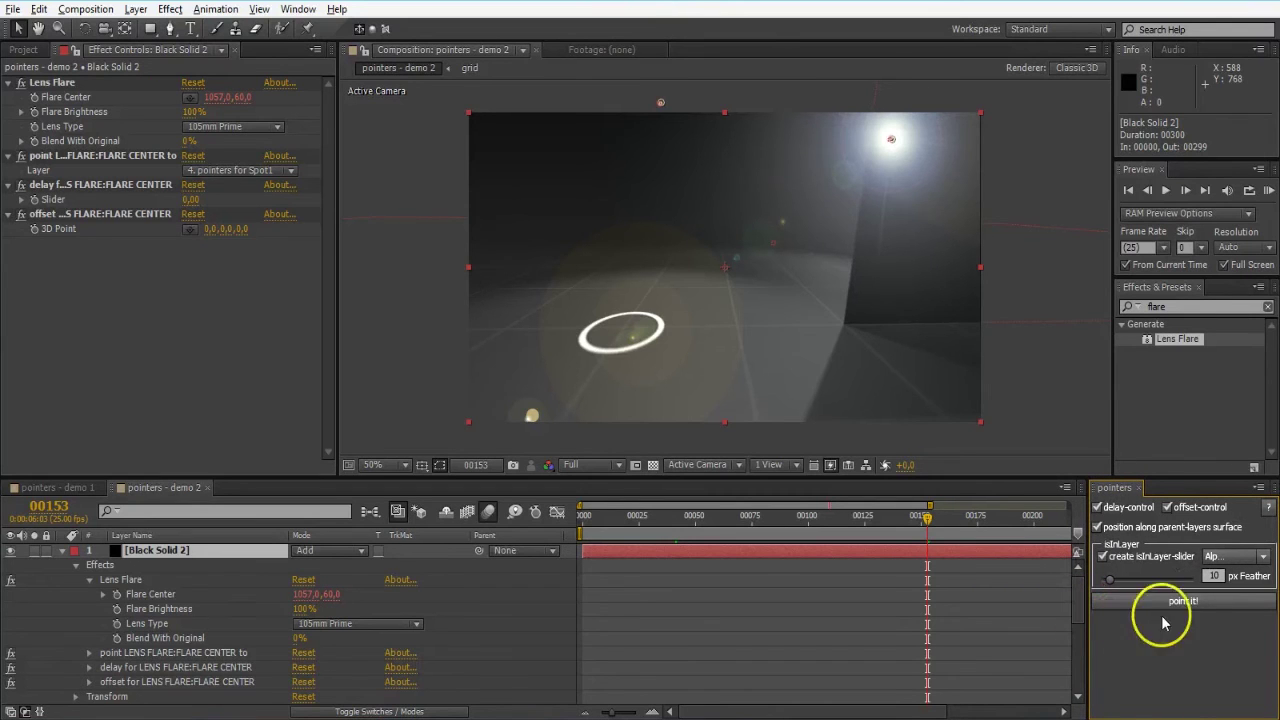
left_click(1238, 557)
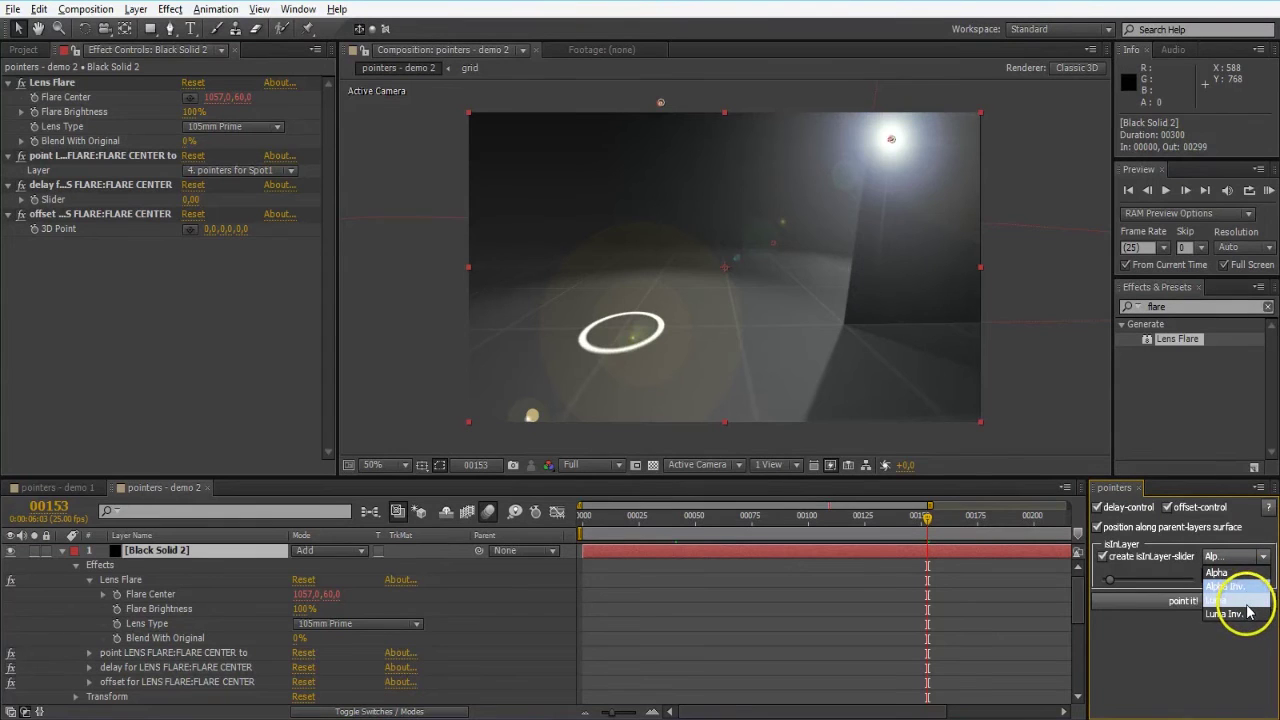
left_click(1236, 572)
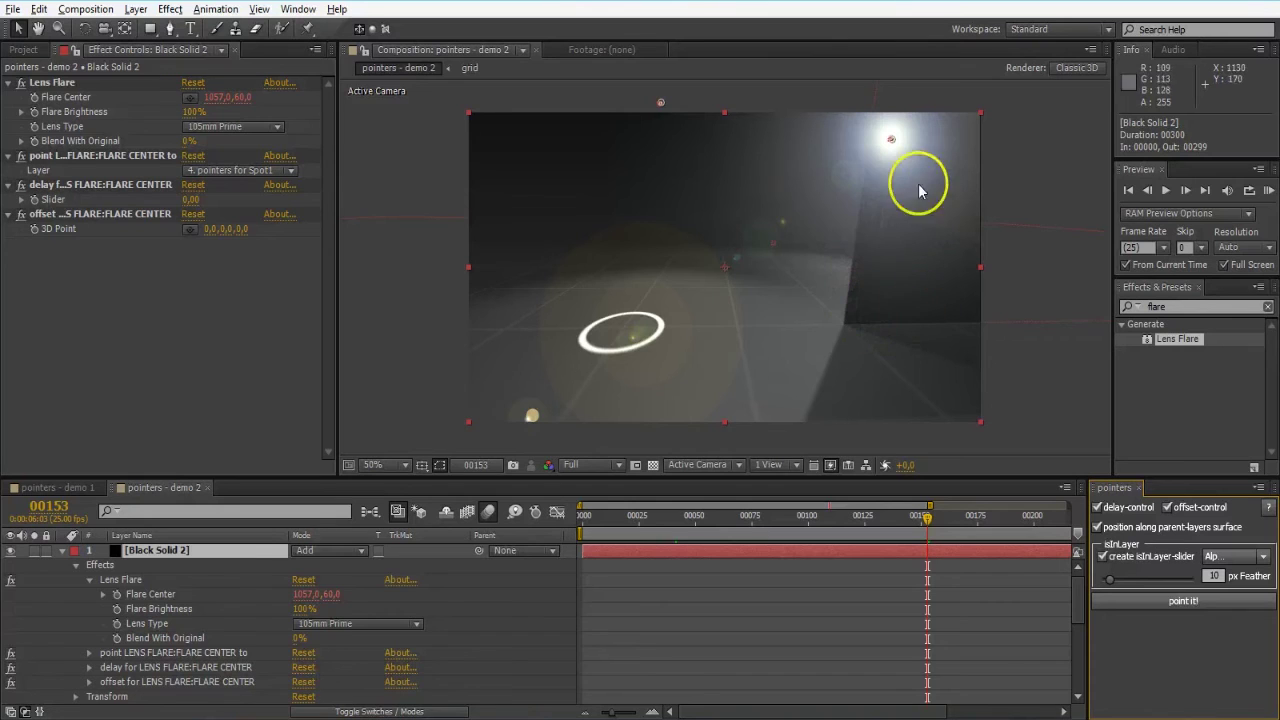
Collapse the expanded layers and create a null named alpha above the Wall layer.
left_click(63, 551)
left_click(62, 579)
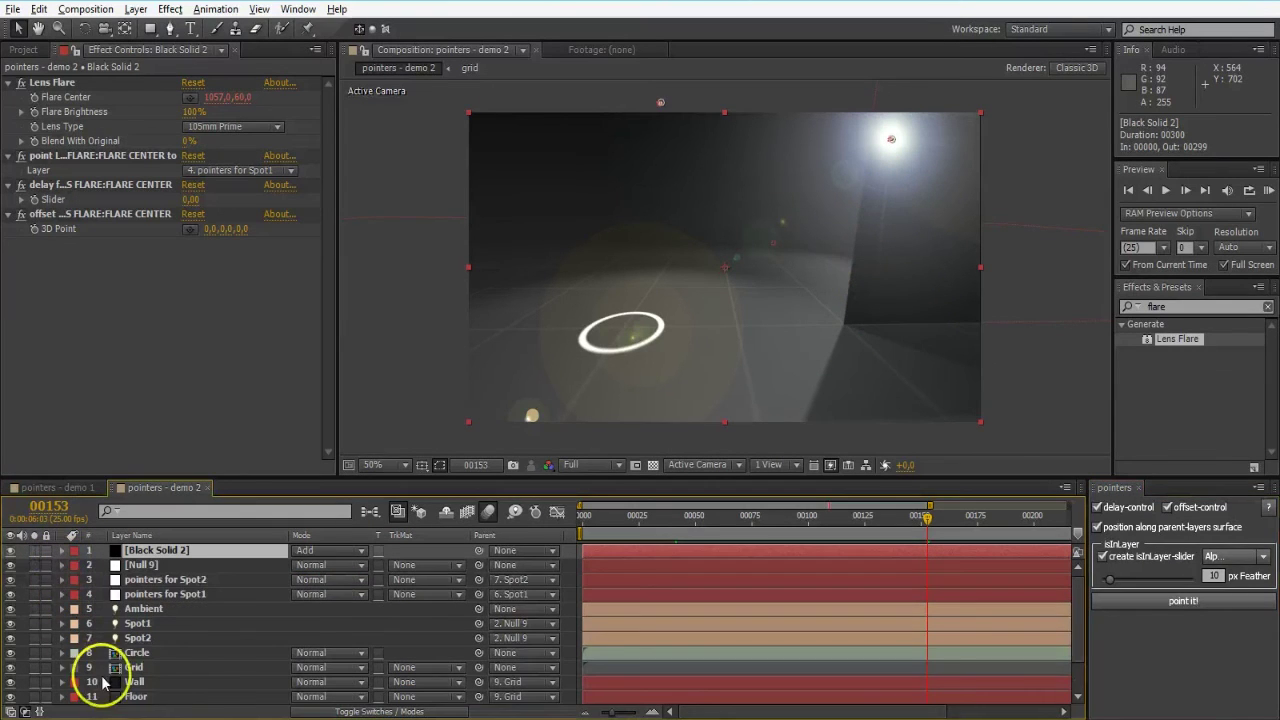
left_click(216, 683)
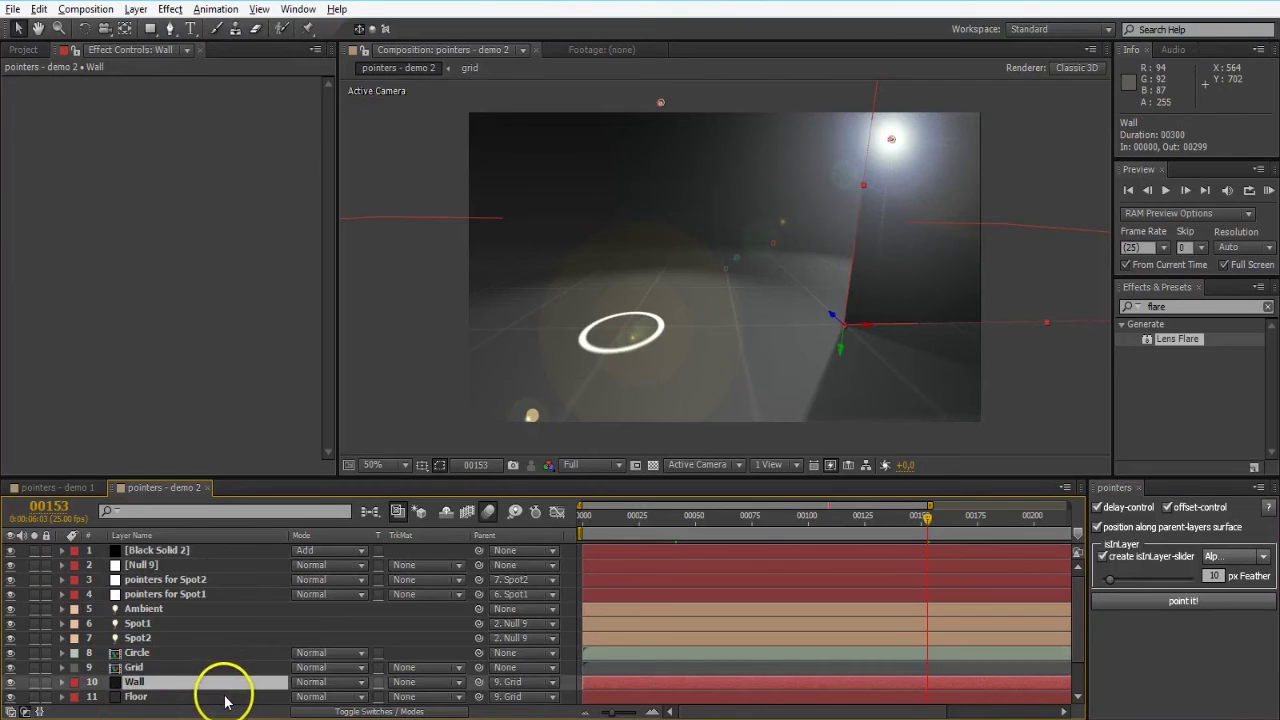
key("ctrl+alt+shift+y")
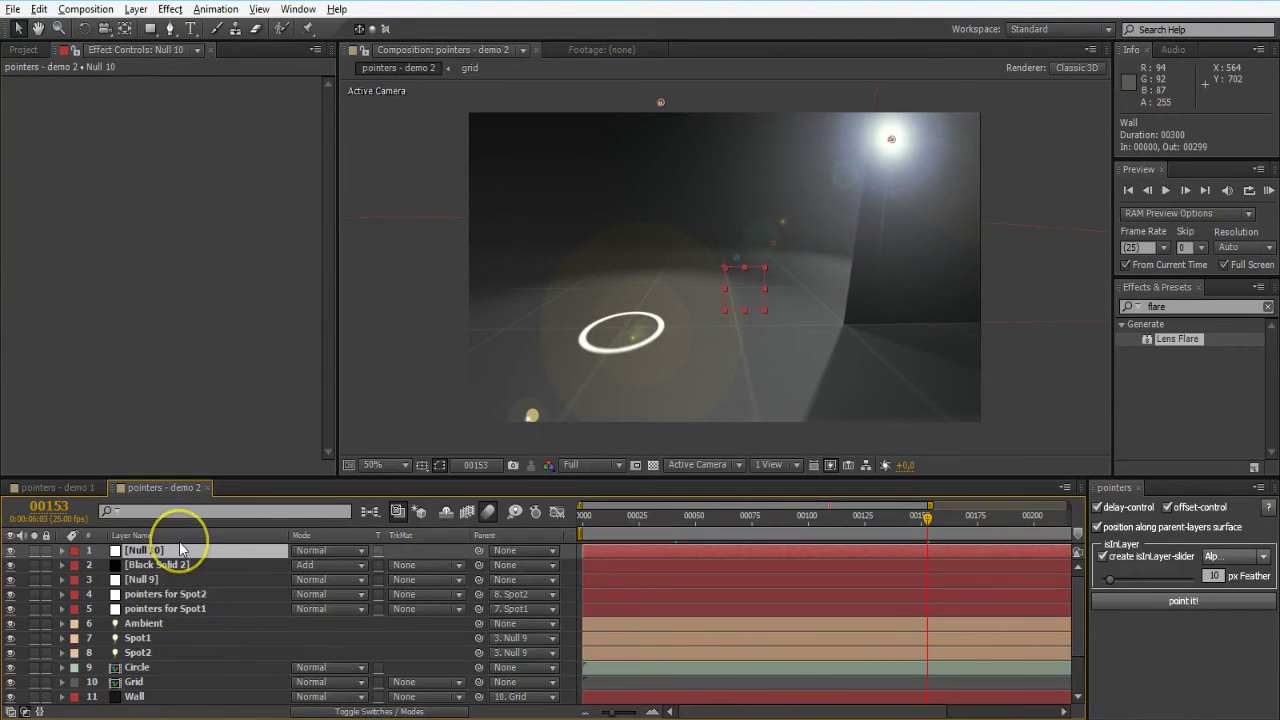
key("Return")
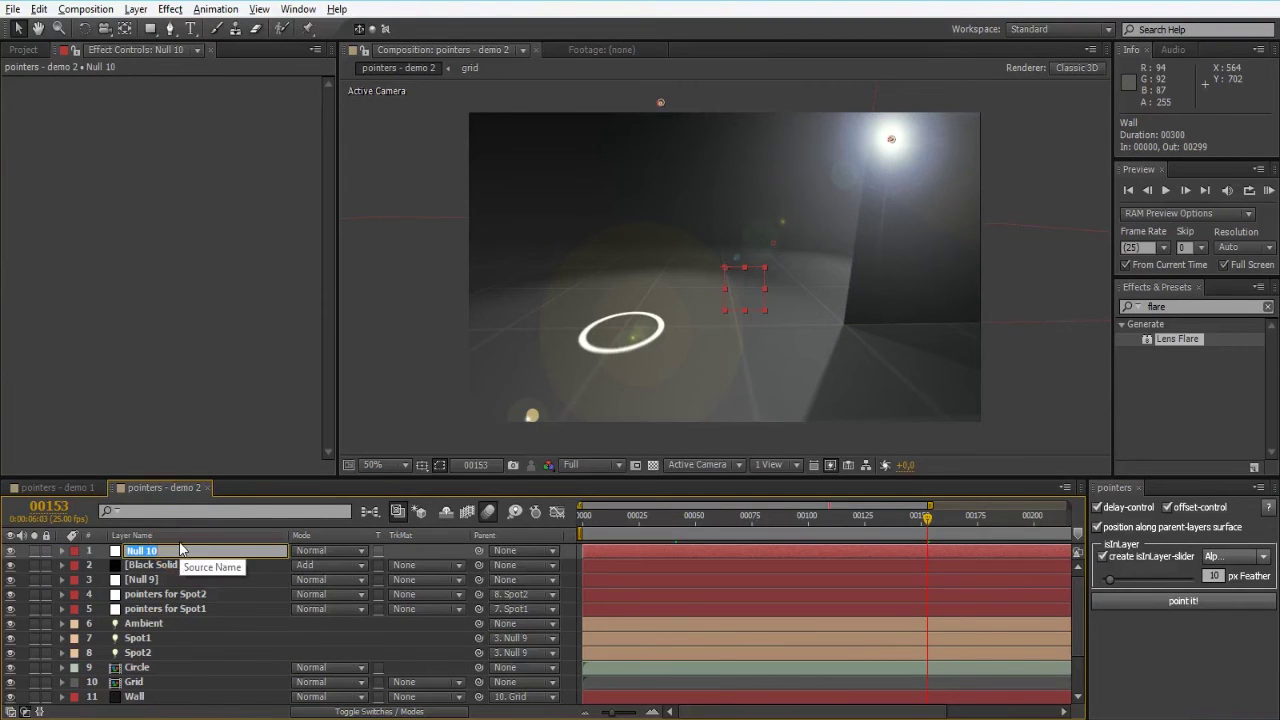
key("Return")
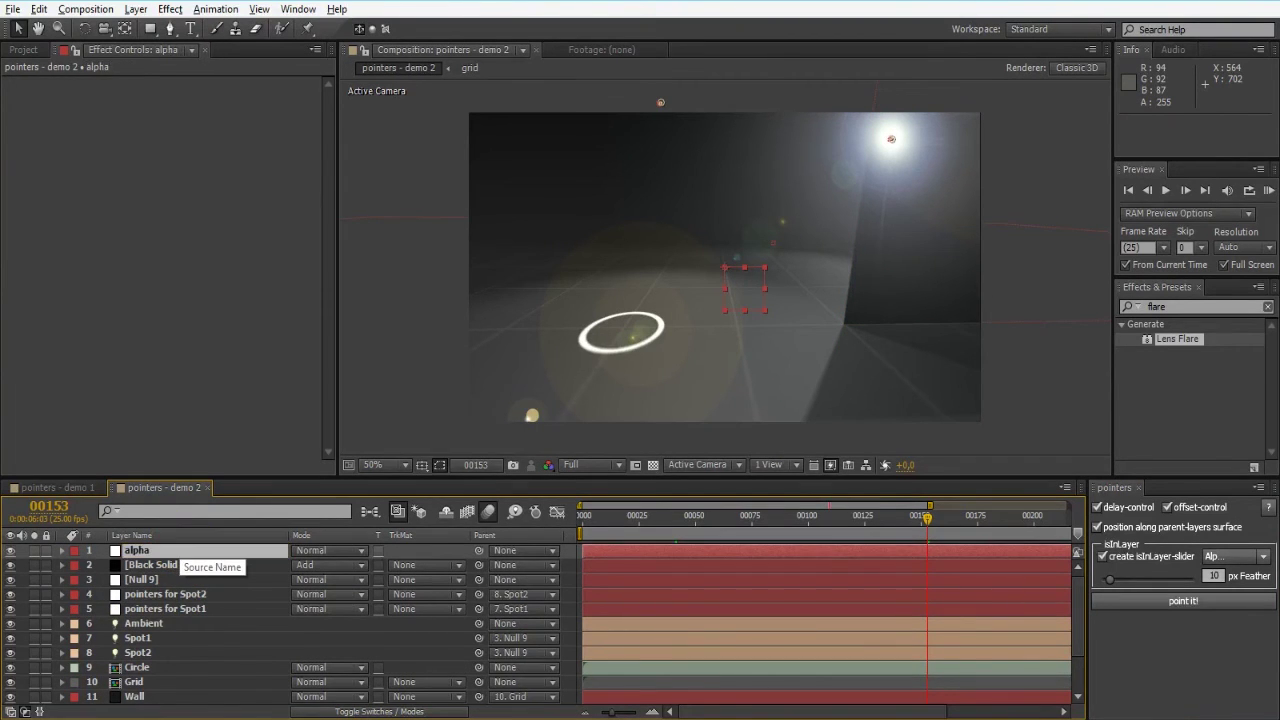
Place alpha directly above Wall and parent it to Wall.
left_click_drag(266, 550, 247, 690)
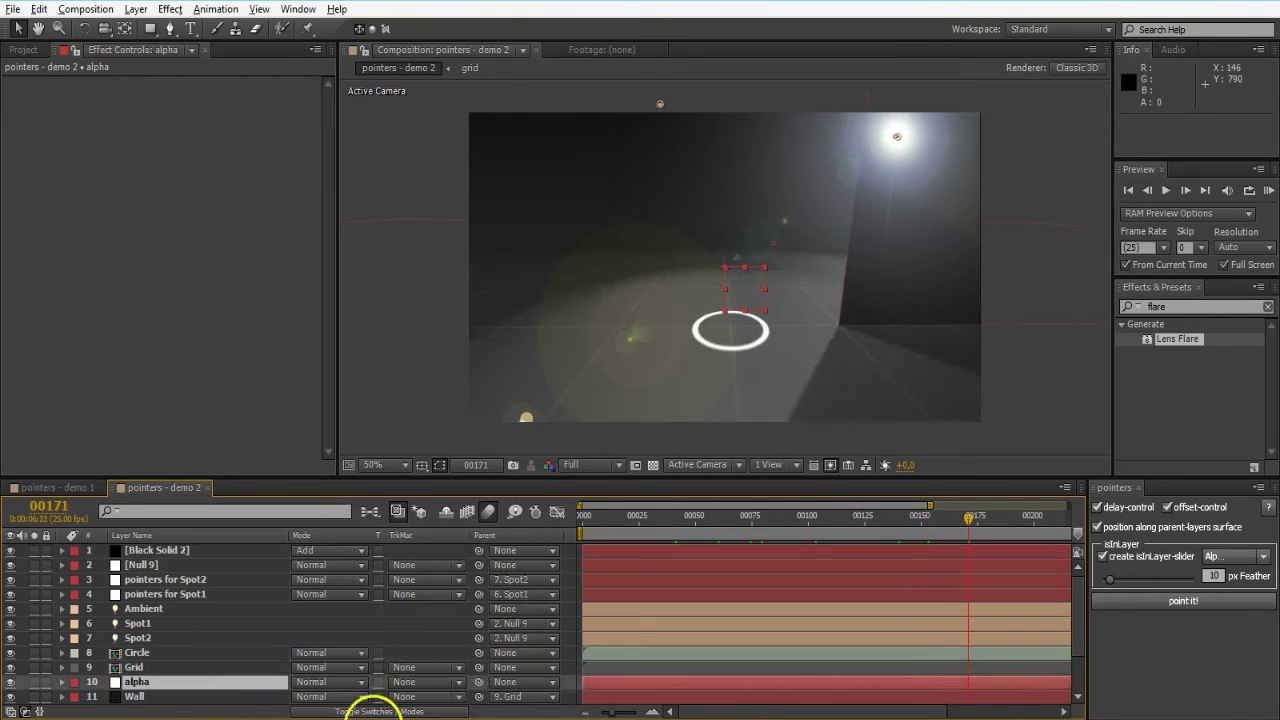
left_click_drag(479, 683, 244, 658)
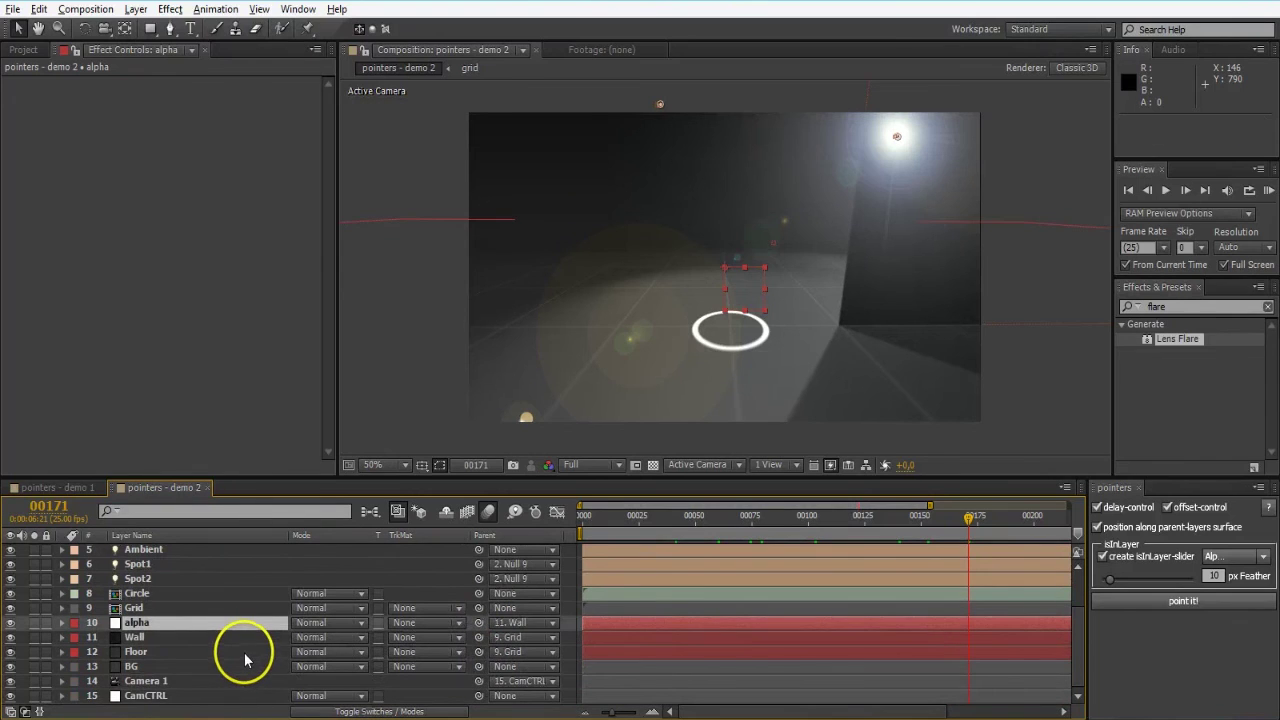
left_click(325, 712)
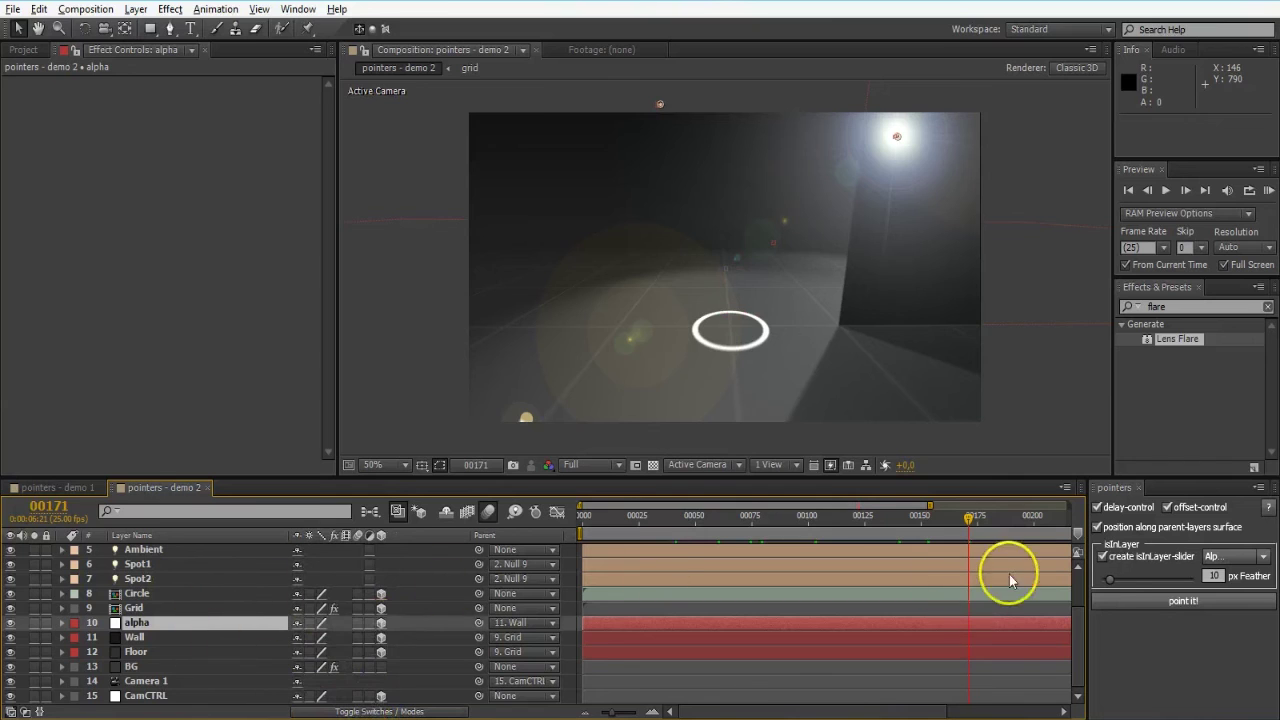
Apply the pointer setup to alpha targeting '4. pointers for Spot1'.
left_click(1129, 605)
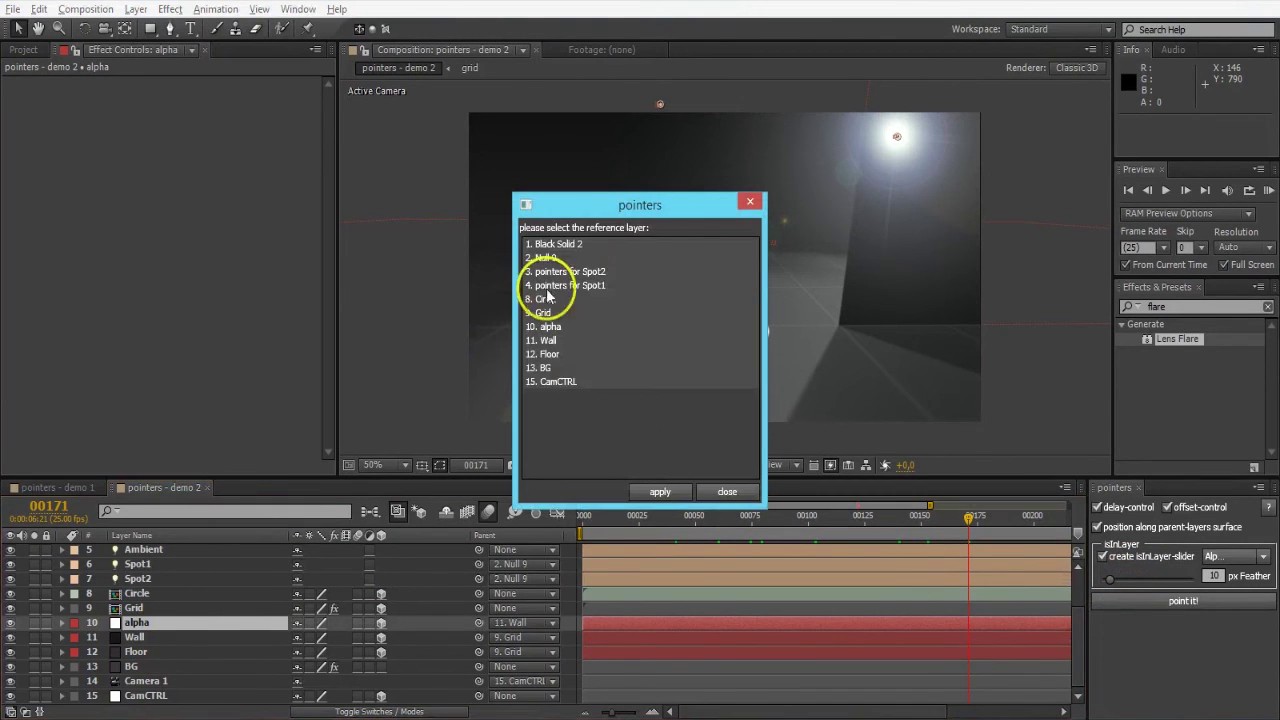
left_click(550, 288)
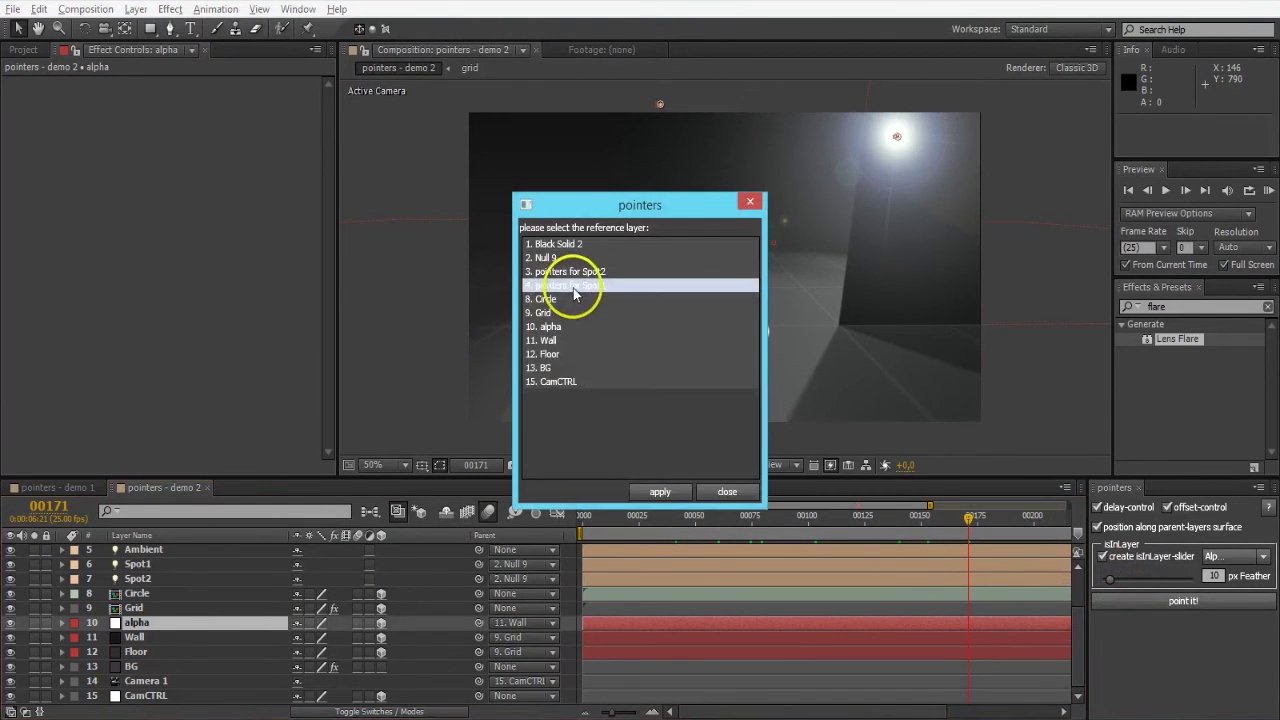
left_click(658, 492)
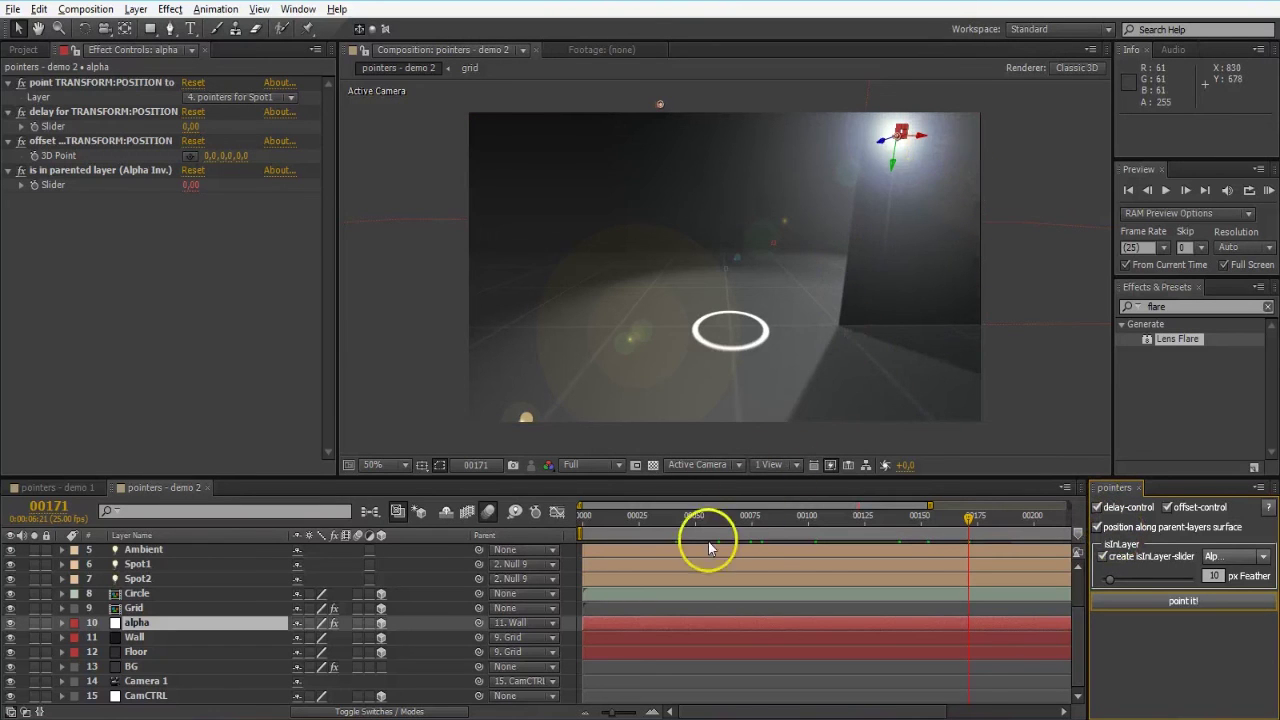
Scrub from frame 134 back to 90 and select the 'is in parented layer' effect.
left_click(884, 521)
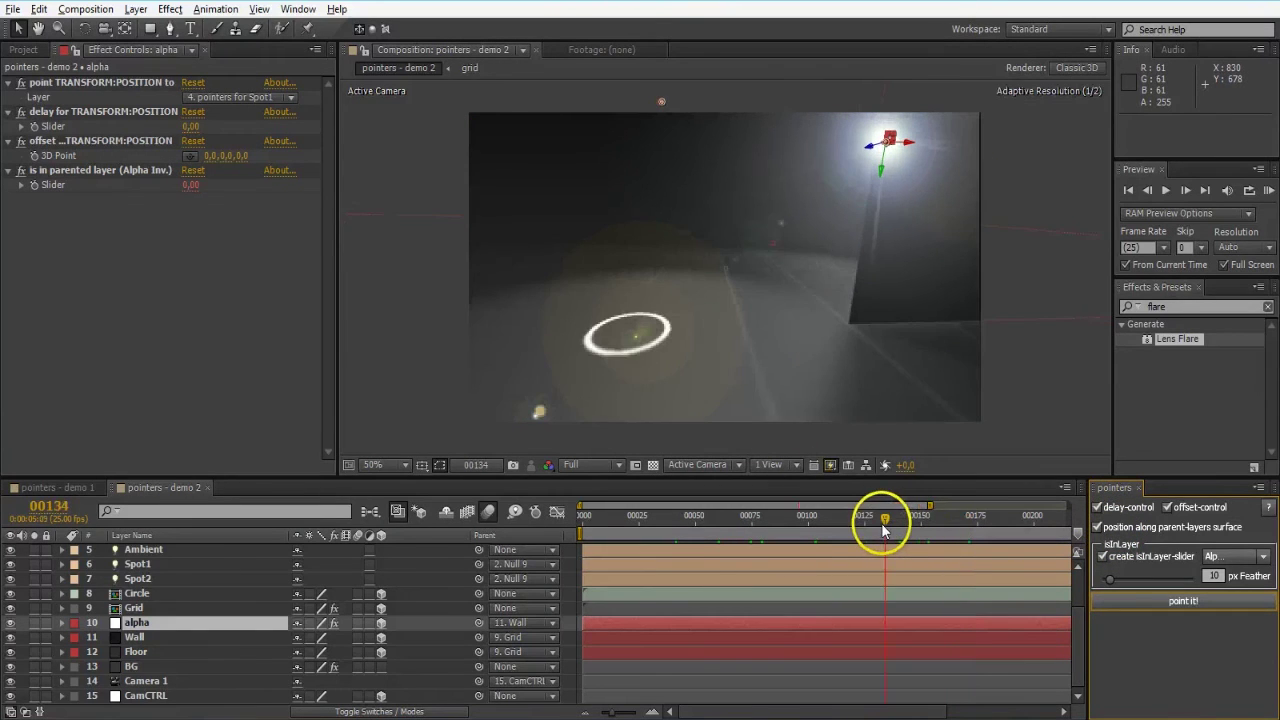
left_click_drag(880, 532, 766, 537)
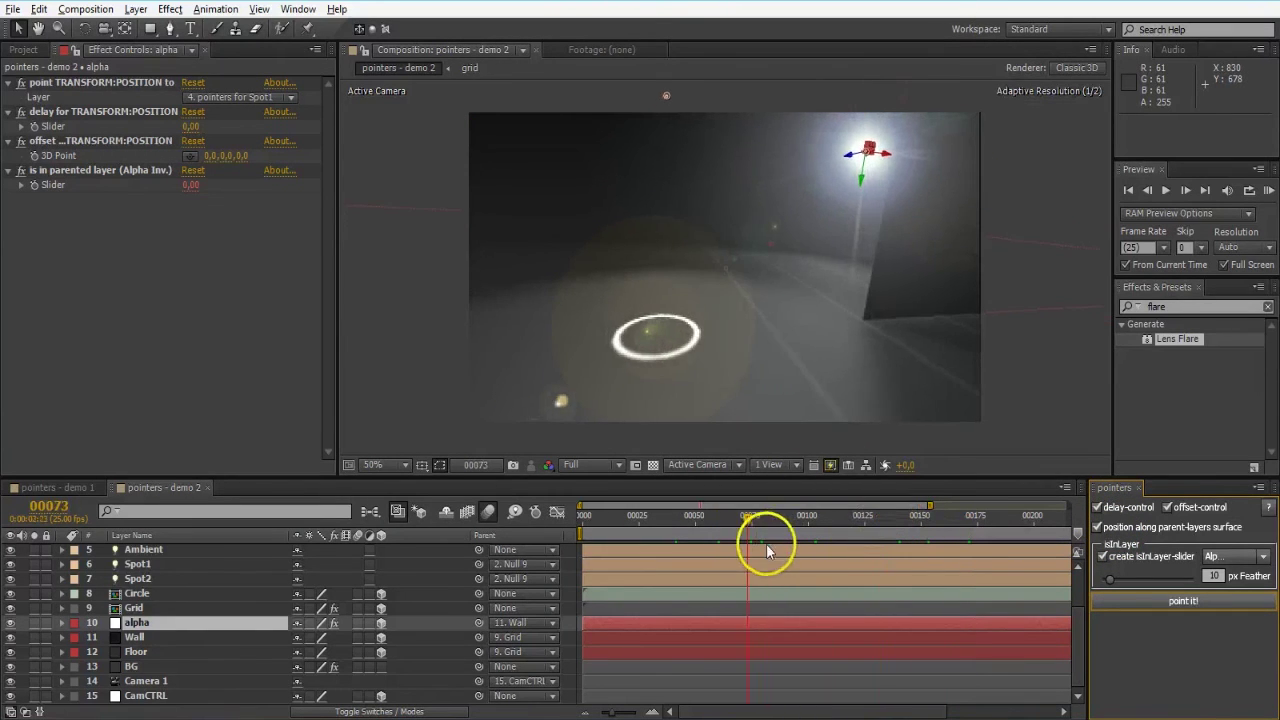
left_click(800, 547)
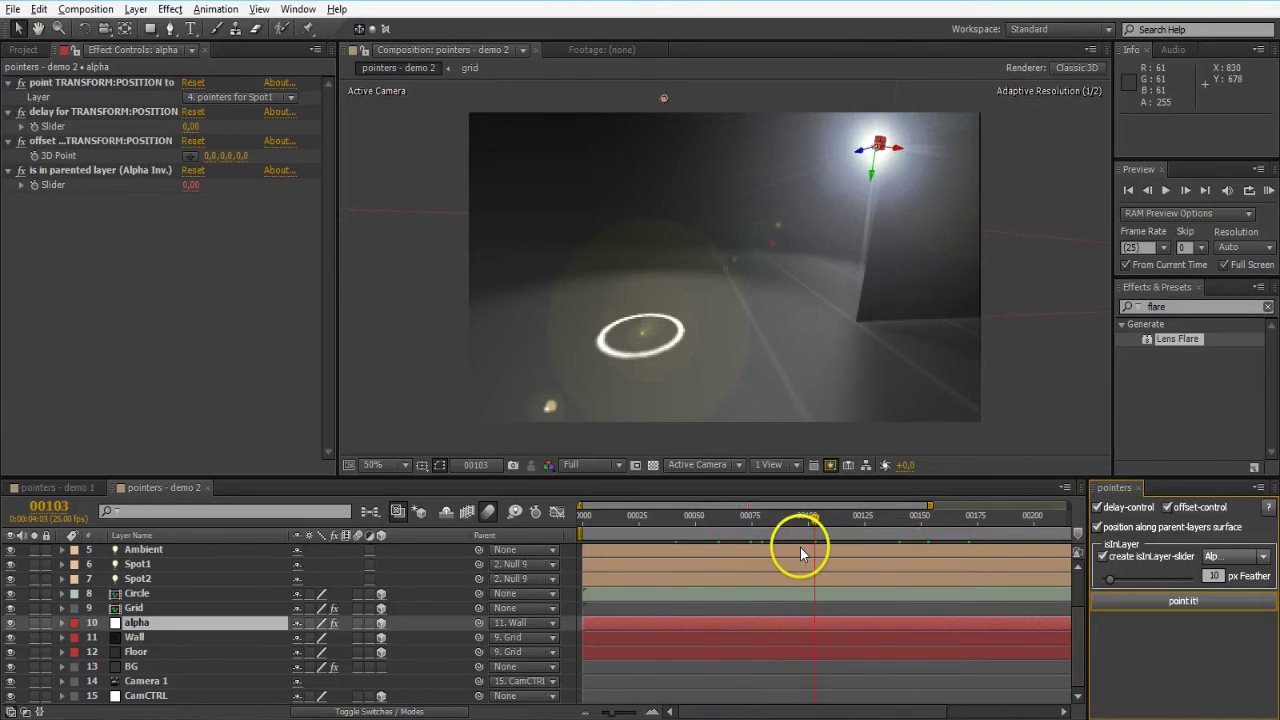
left_click(783, 555)
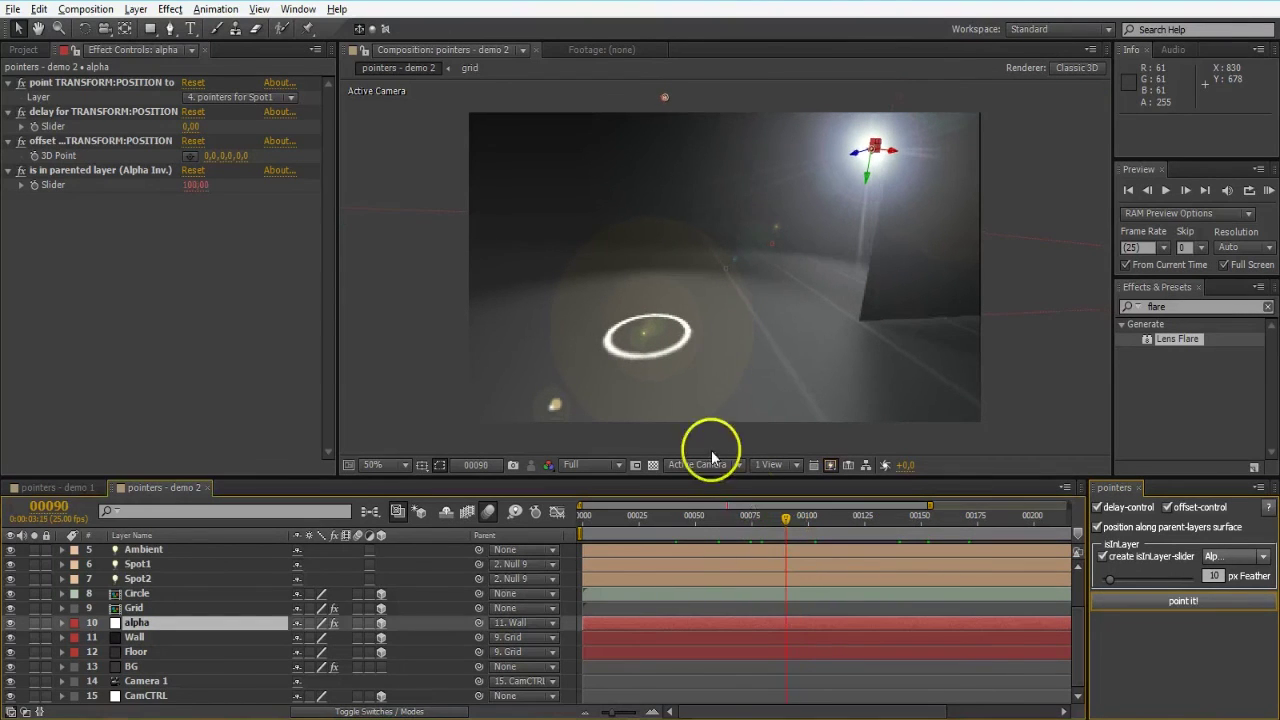
left_click(92, 176)
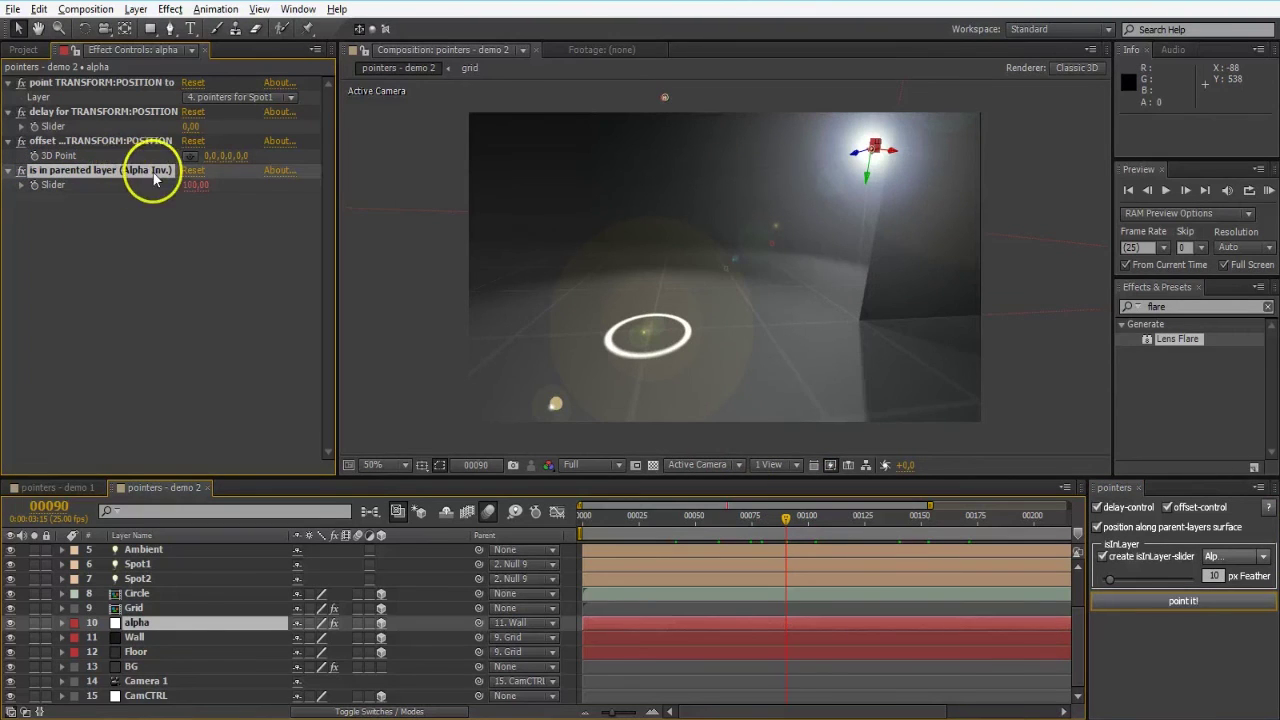
key("Return")
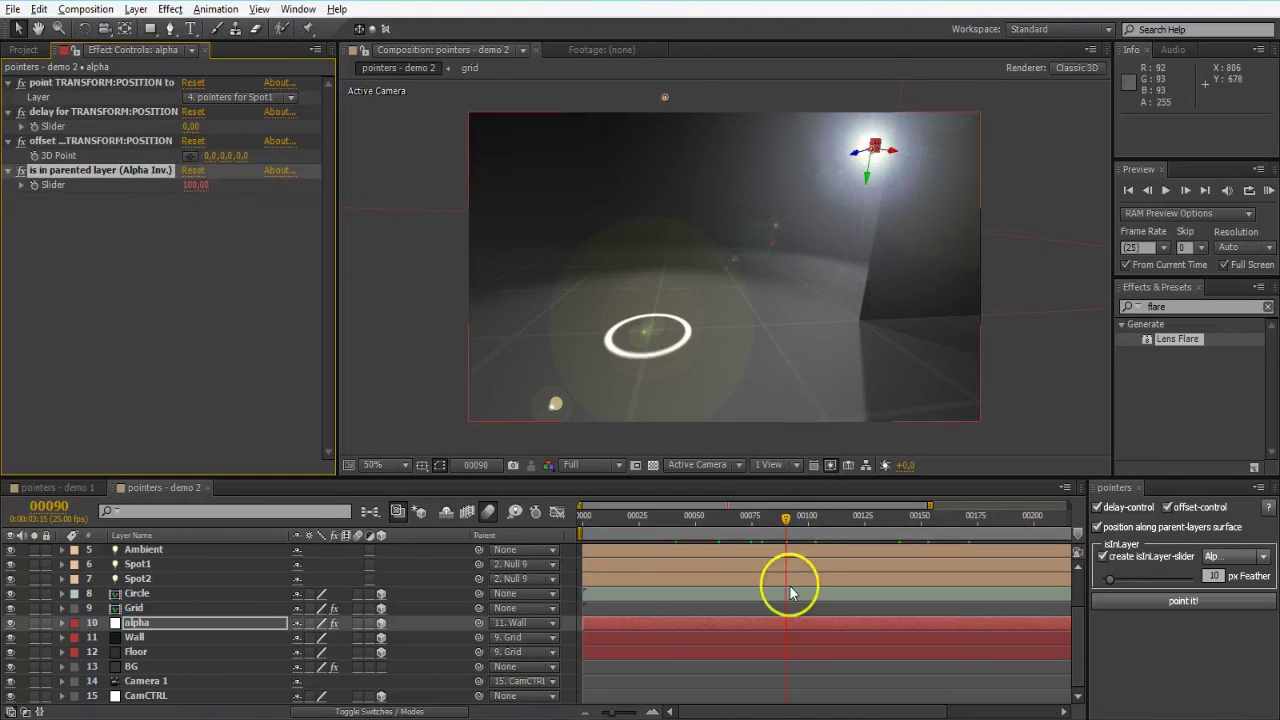
Scrub forward from frame 122 to 145, then reveal alpha's effects in the timeline.
left_click_drag(788, 517, 857, 509)
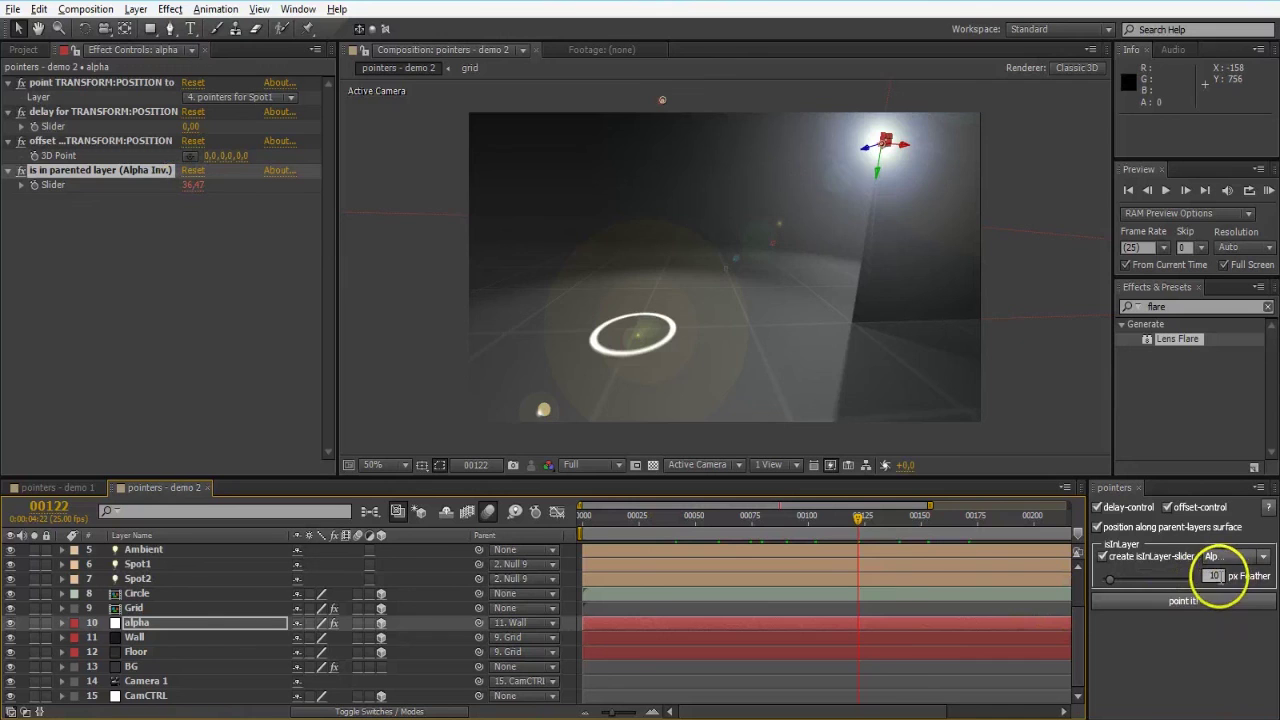
left_click_drag(858, 521, 916, 510)
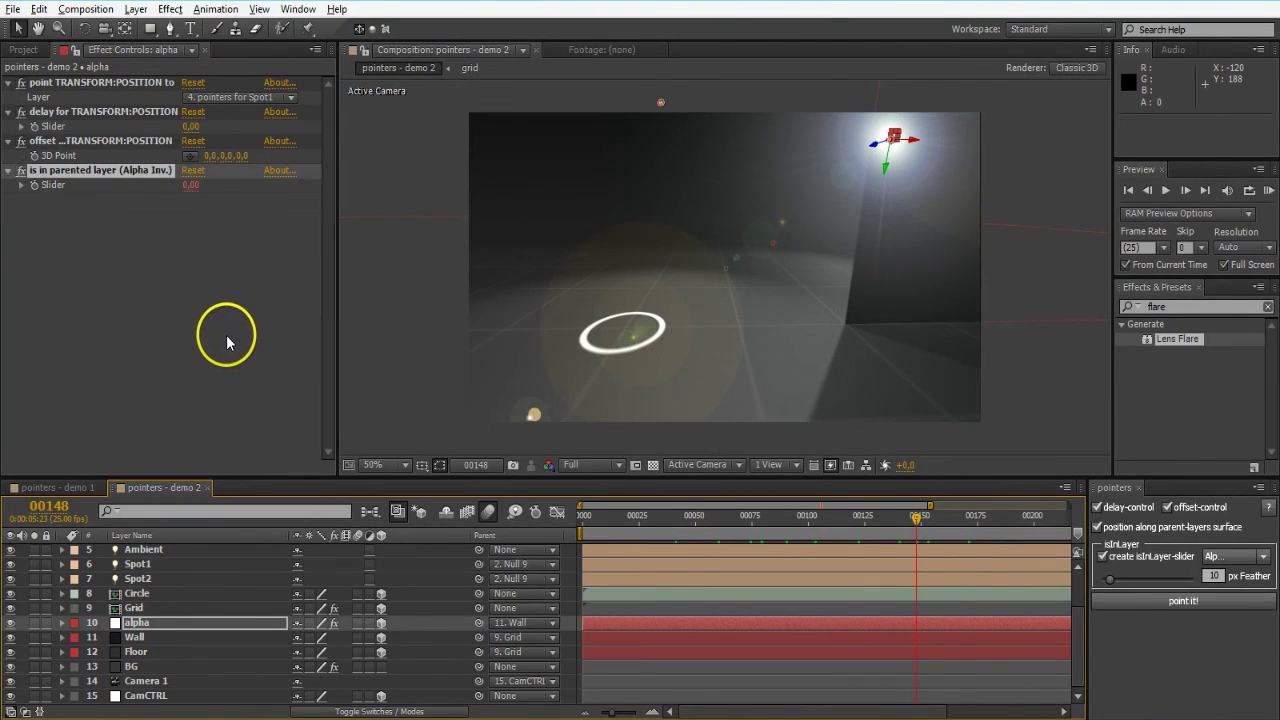
left_click(74, 194)
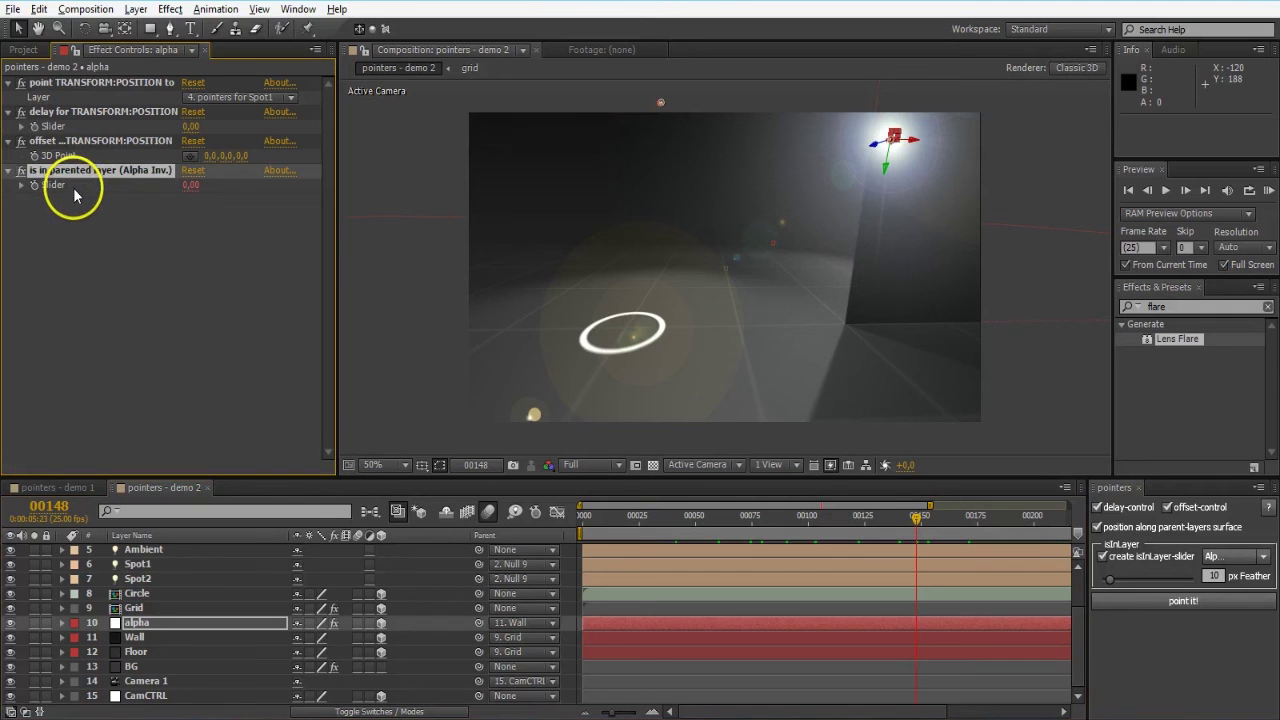
key("e")
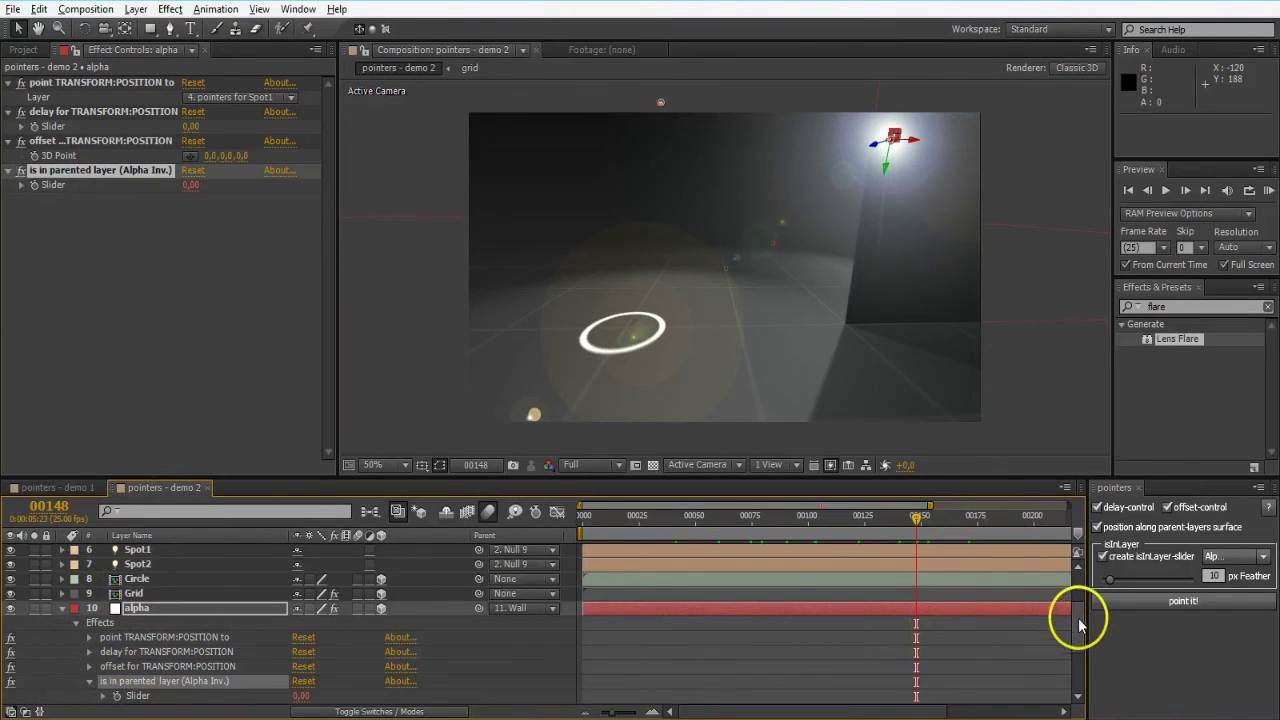
Expand Black Solid 2 and add an expression to its Flare Brightness.
scroll(1078, 618, "up", 3)
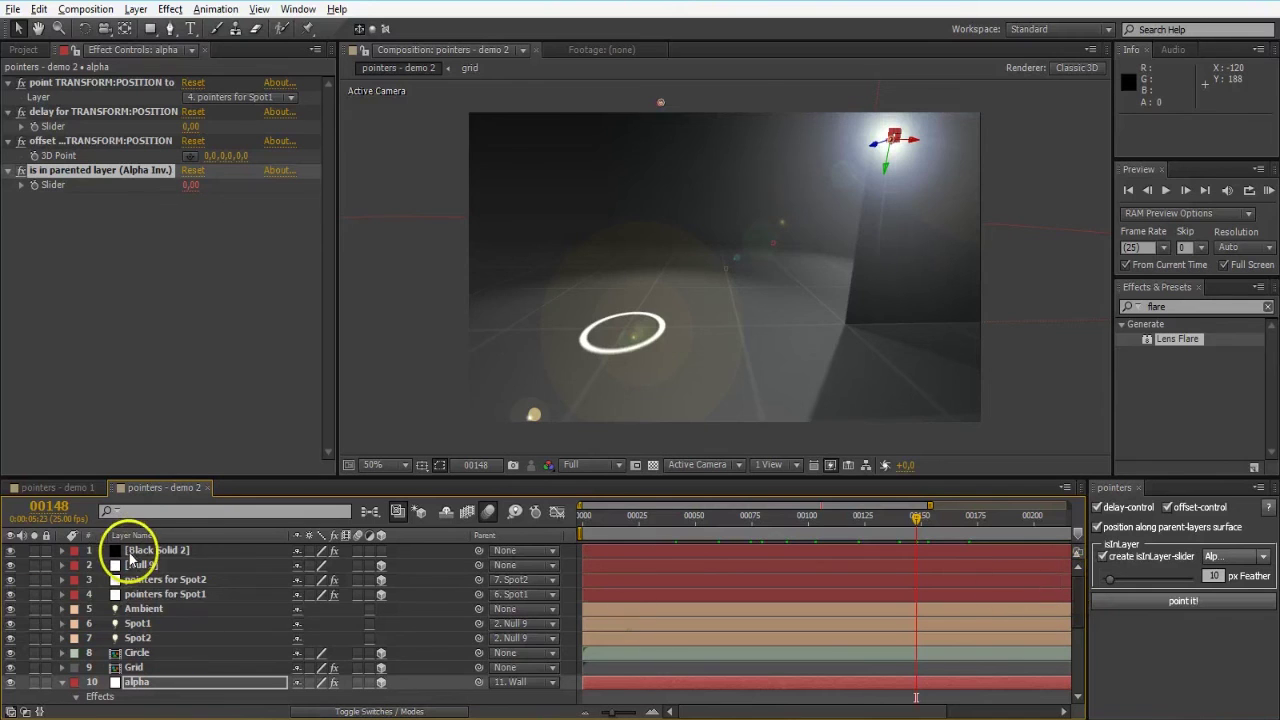
left_click(88, 550)
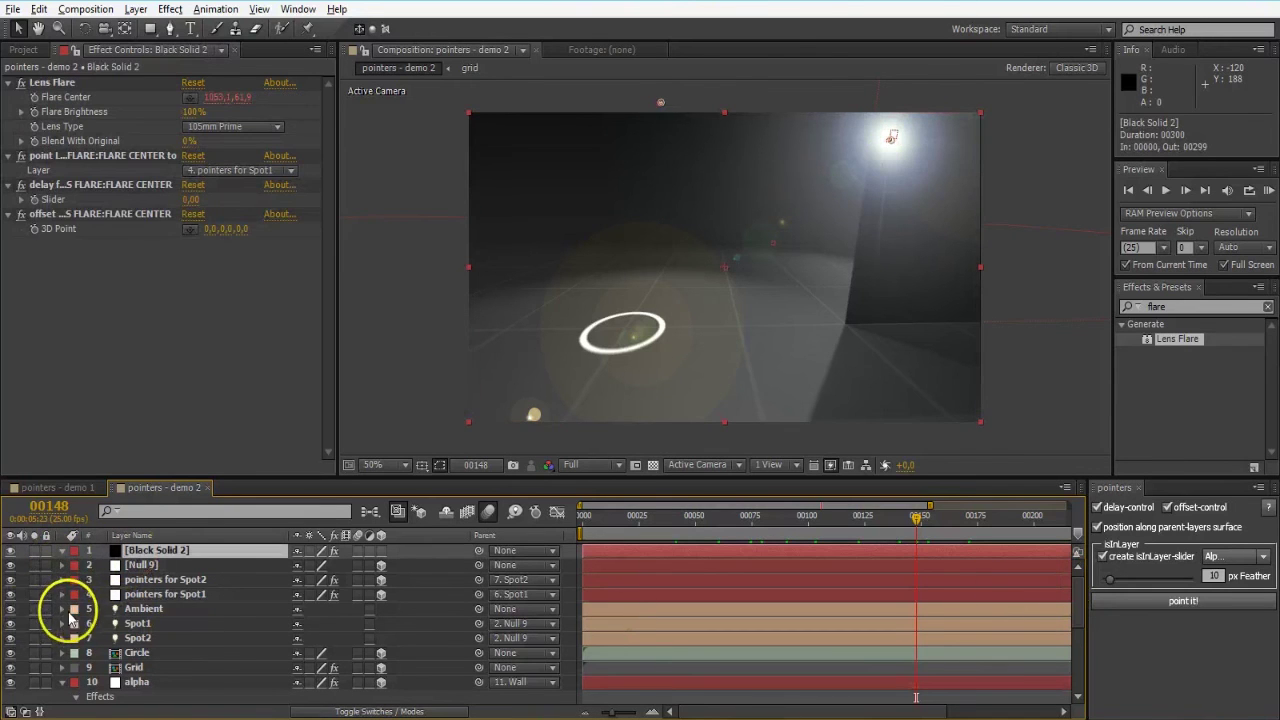
left_click(62, 550)
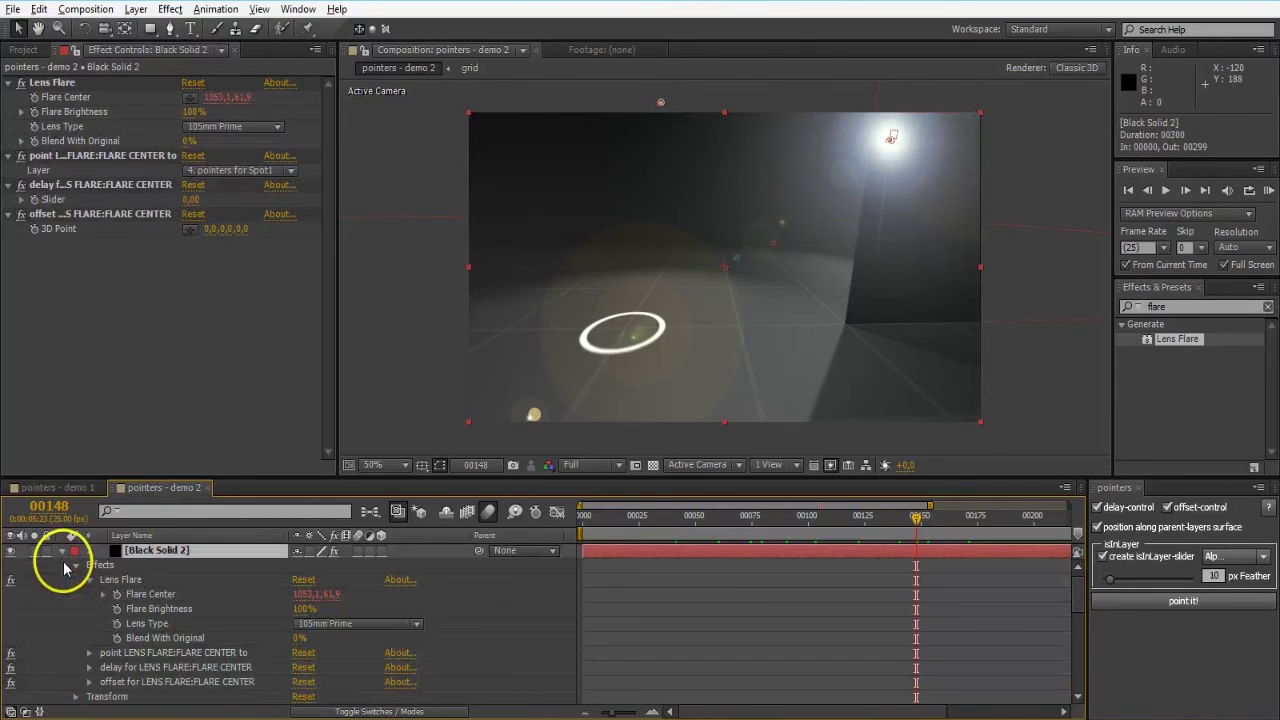
left_click(152, 608)
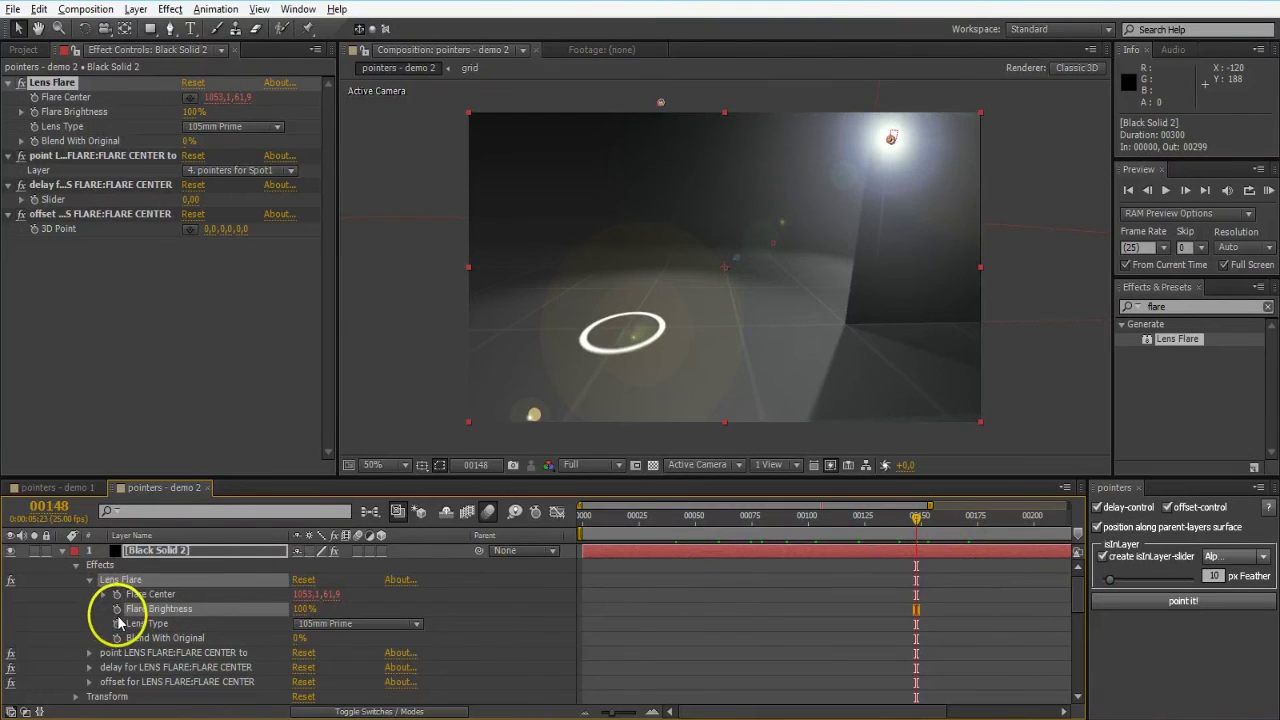
key("alt+shift+equal")
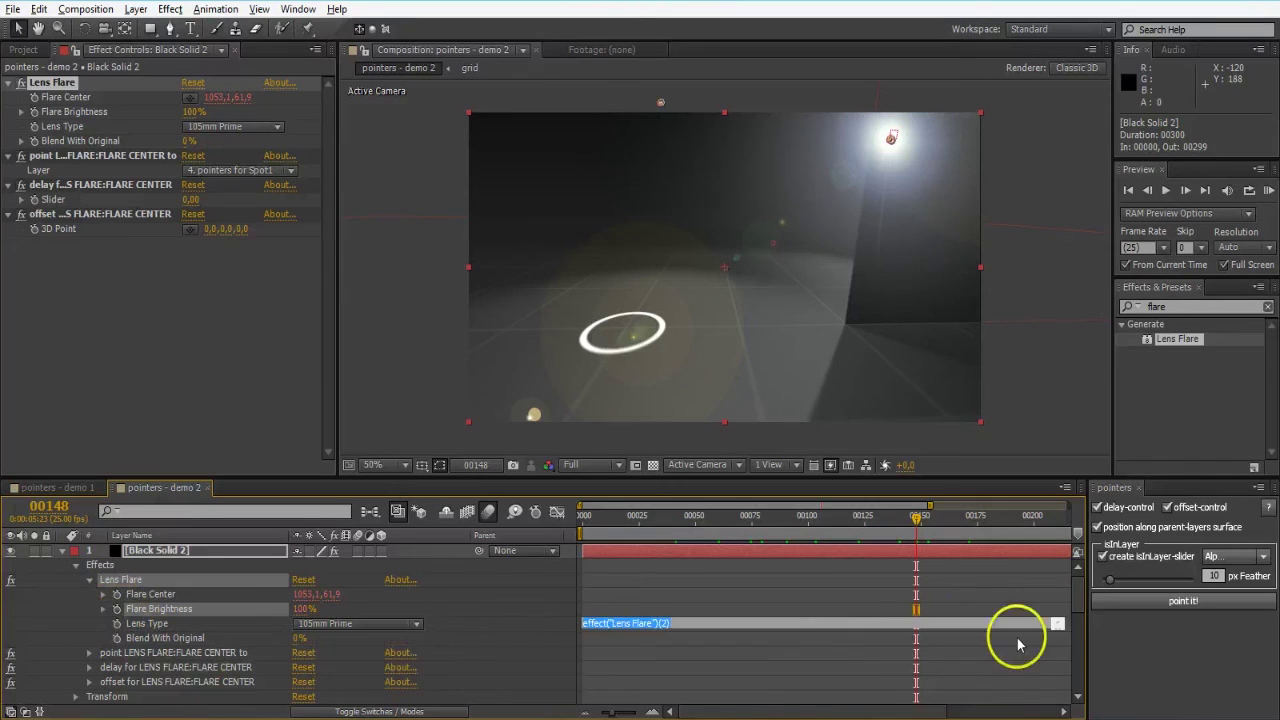
Pick-whip Flare Brightness to alpha's 'is in parented layer' Slider and check at frame 120.
left_click_drag(1078, 618, 1082, 658)
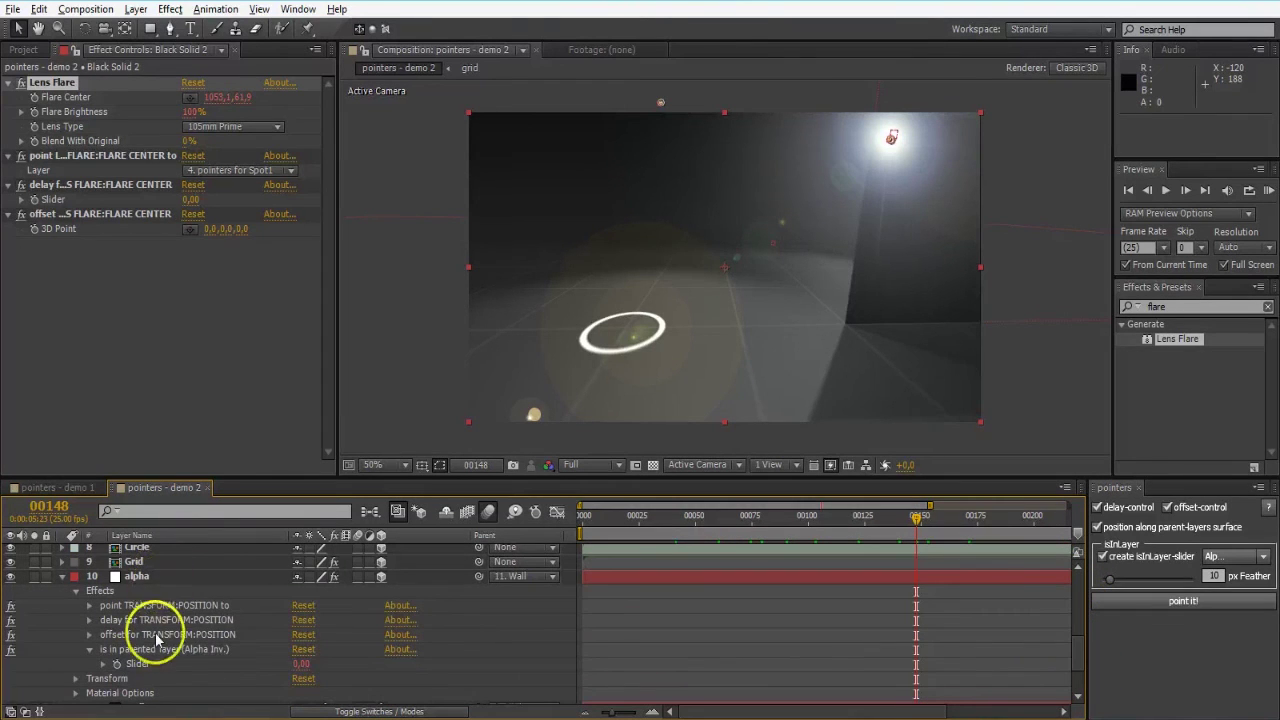
left_click(155, 652)
left_click(136, 576)
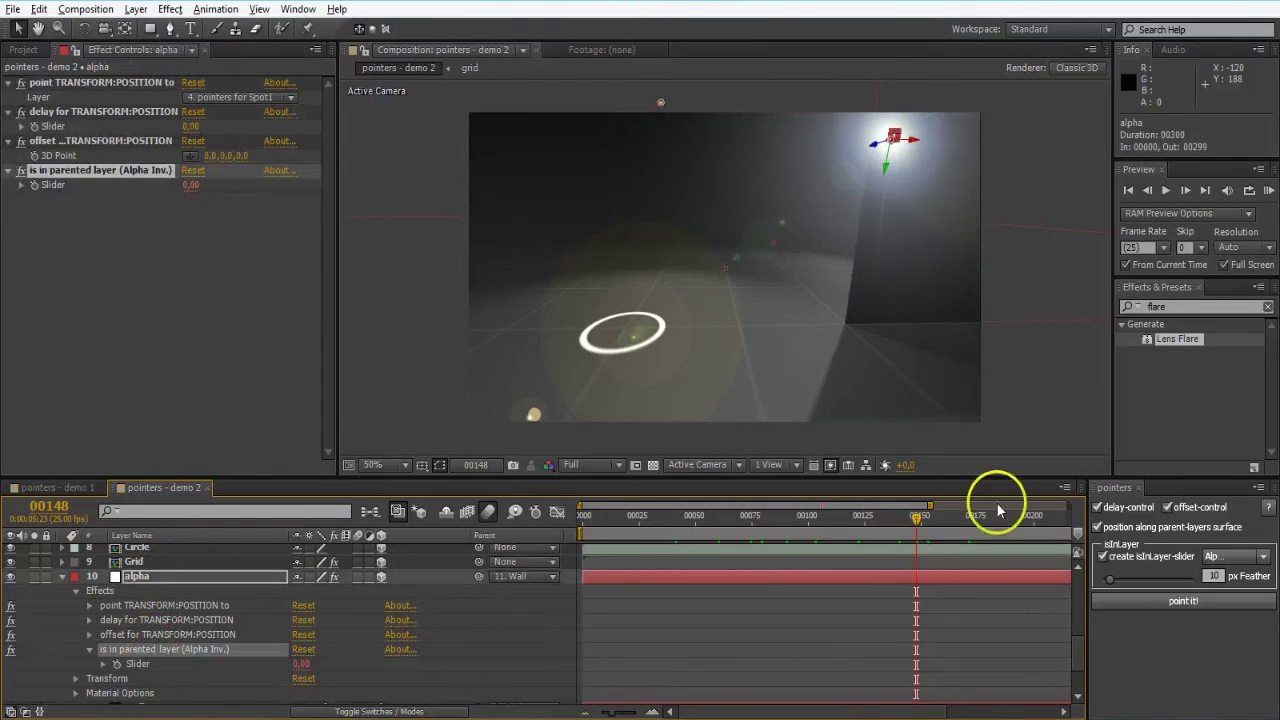
left_click_drag(1081, 660, 1080, 598)
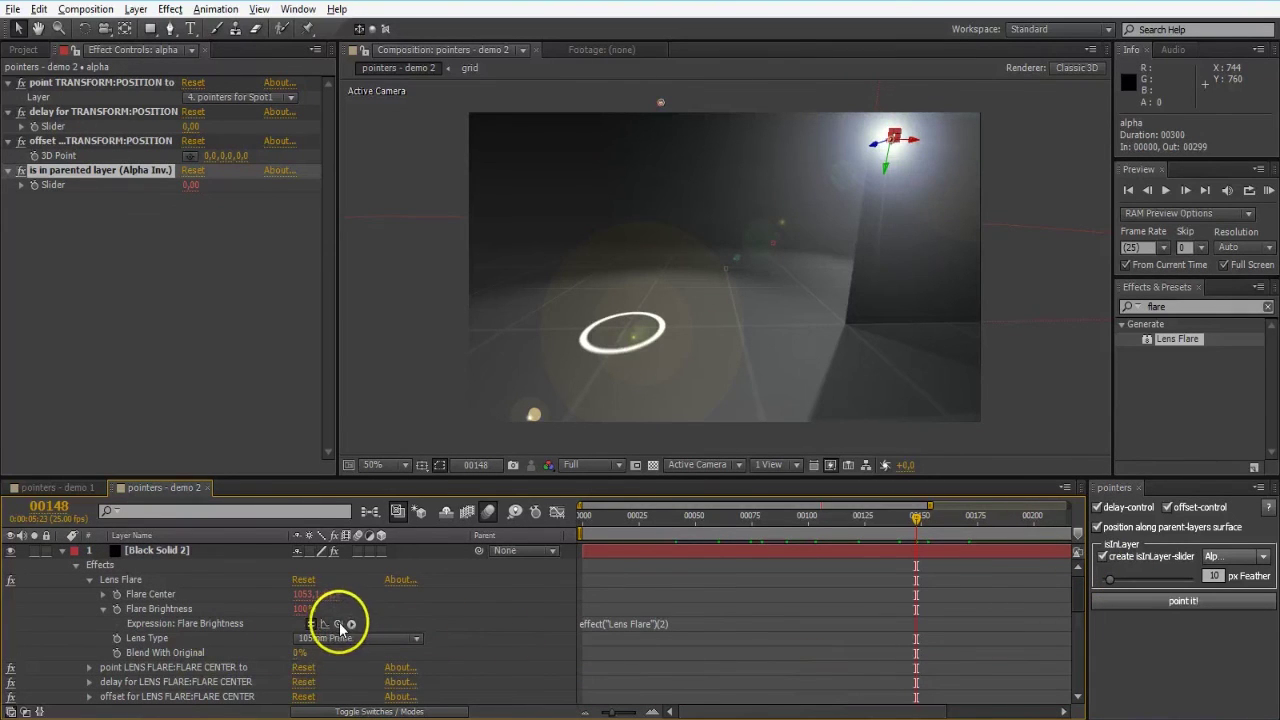
left_click_drag(339, 622, 131, 206)
left_click(128, 216)
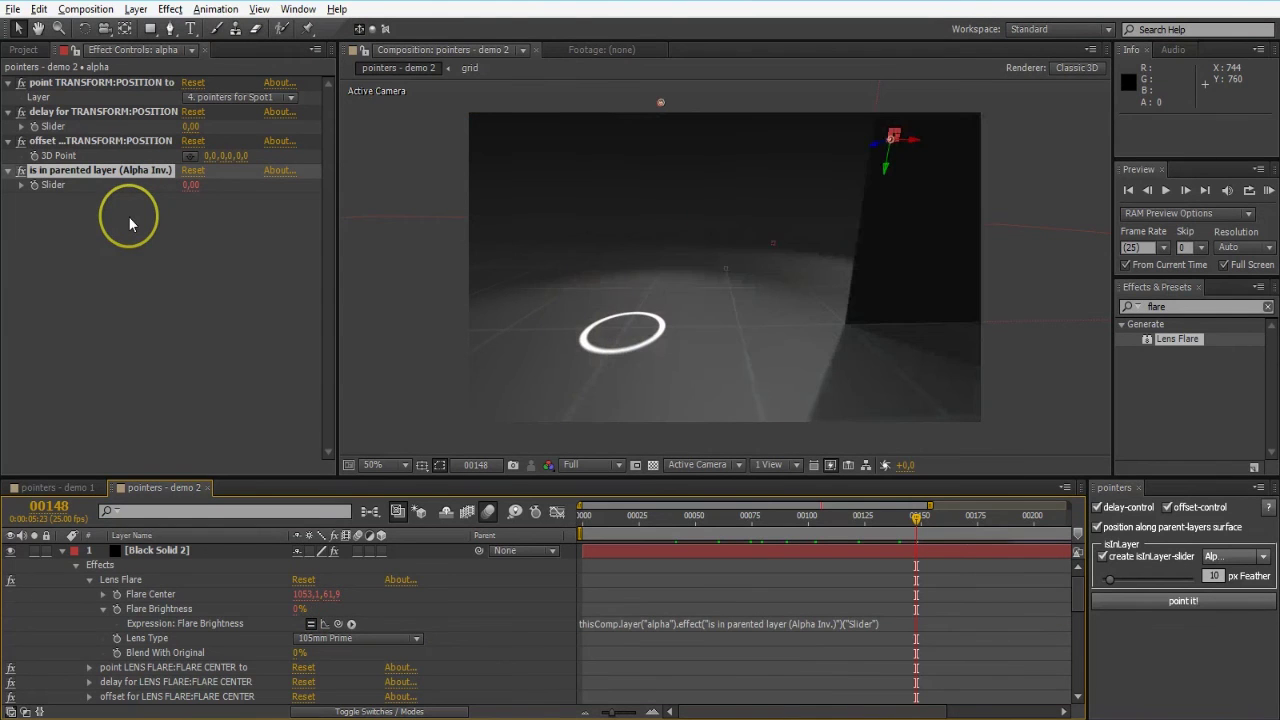
left_click_drag(916, 524, 870, 538)
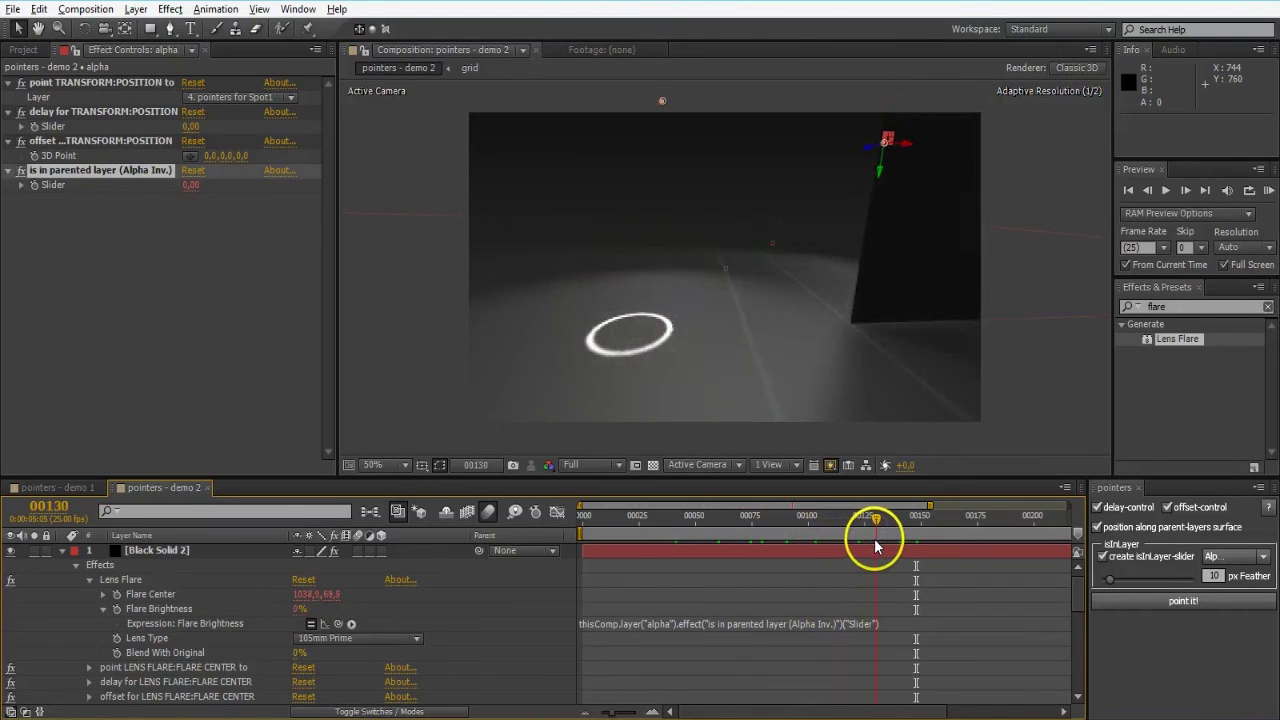
Collapse the Black Solid 2 and alpha layers, then drop the Wall layer's Opacity to 59%.
left_click(62, 550)
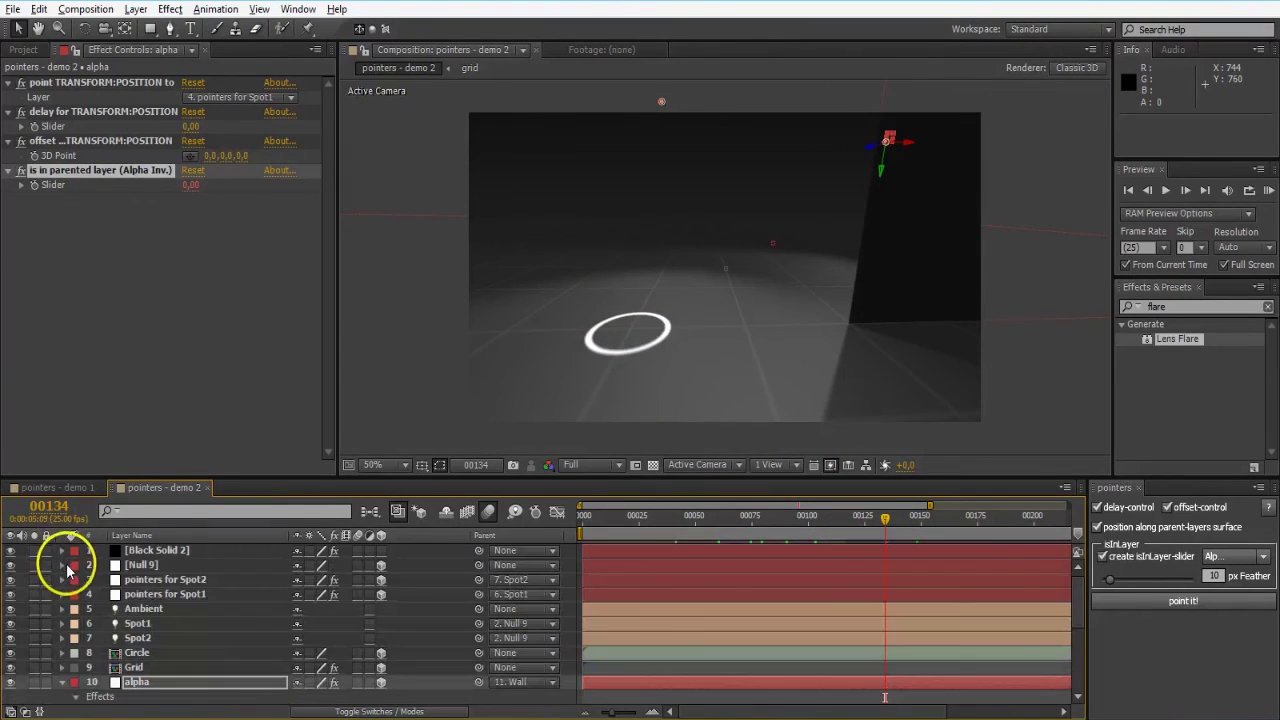
left_click(63, 681)
left_click(63, 682)
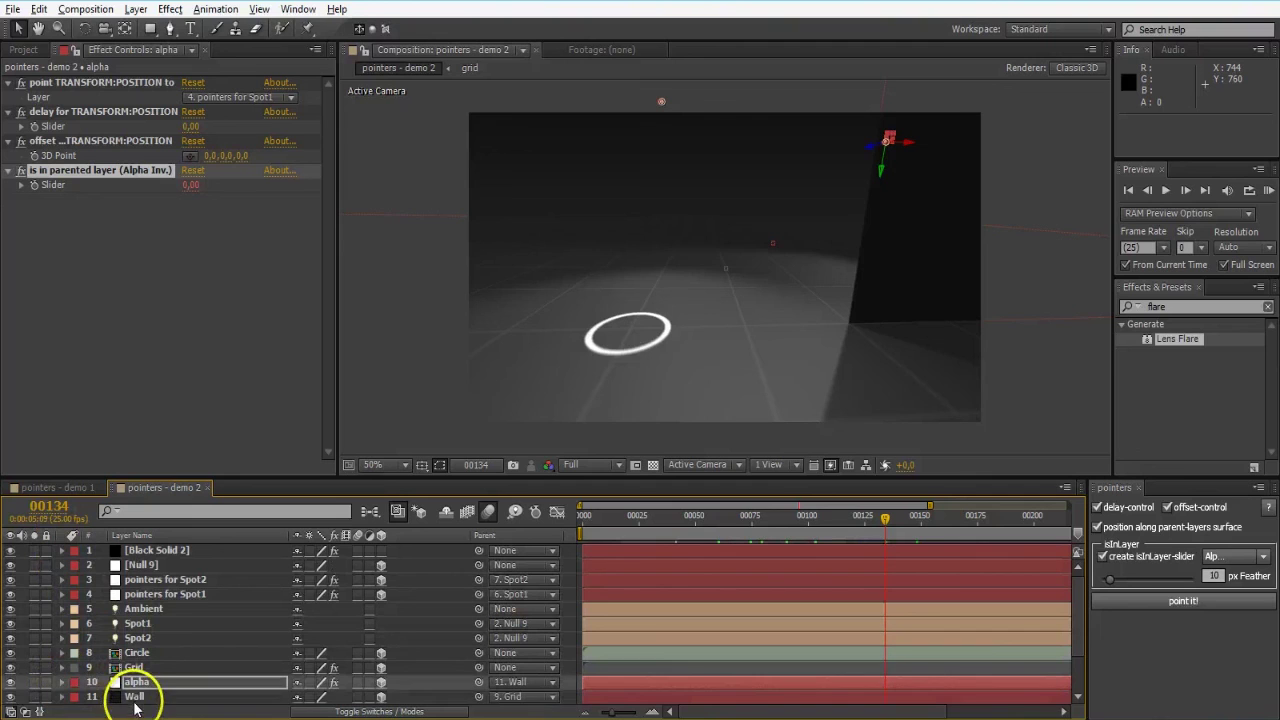
left_click(150, 697)
key("t")
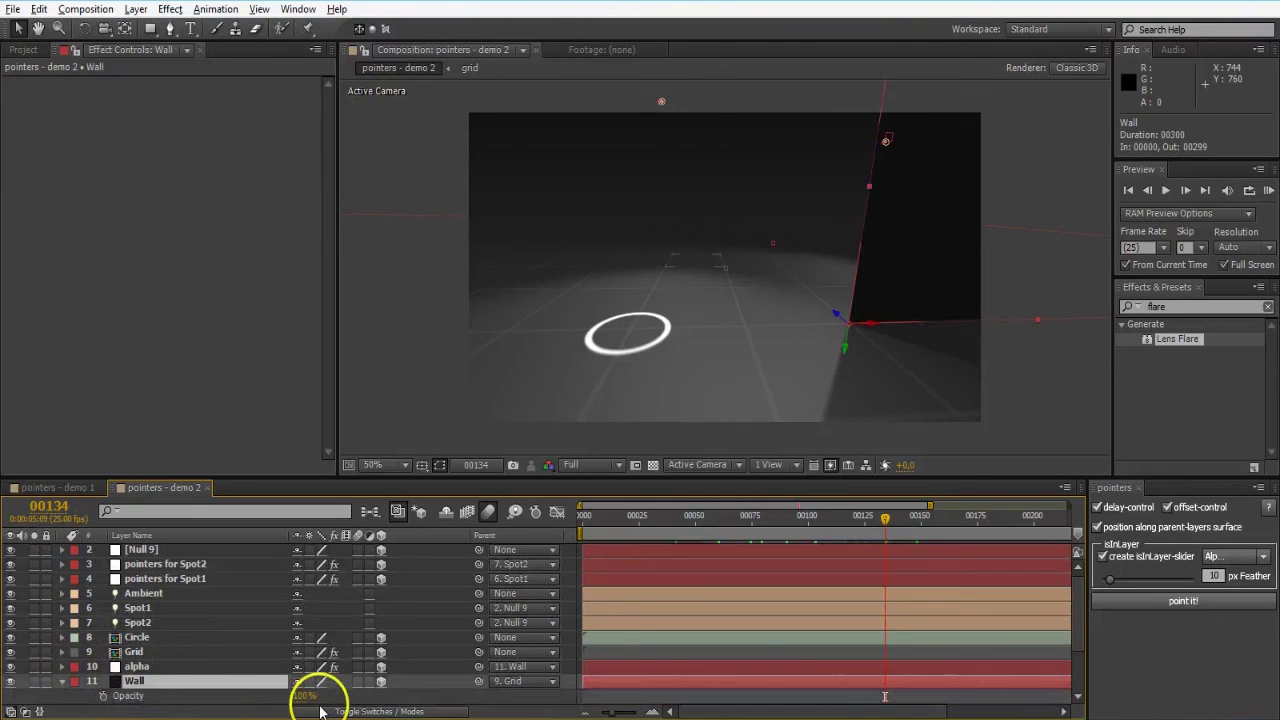
left_click_drag(303, 700, 303, 700)
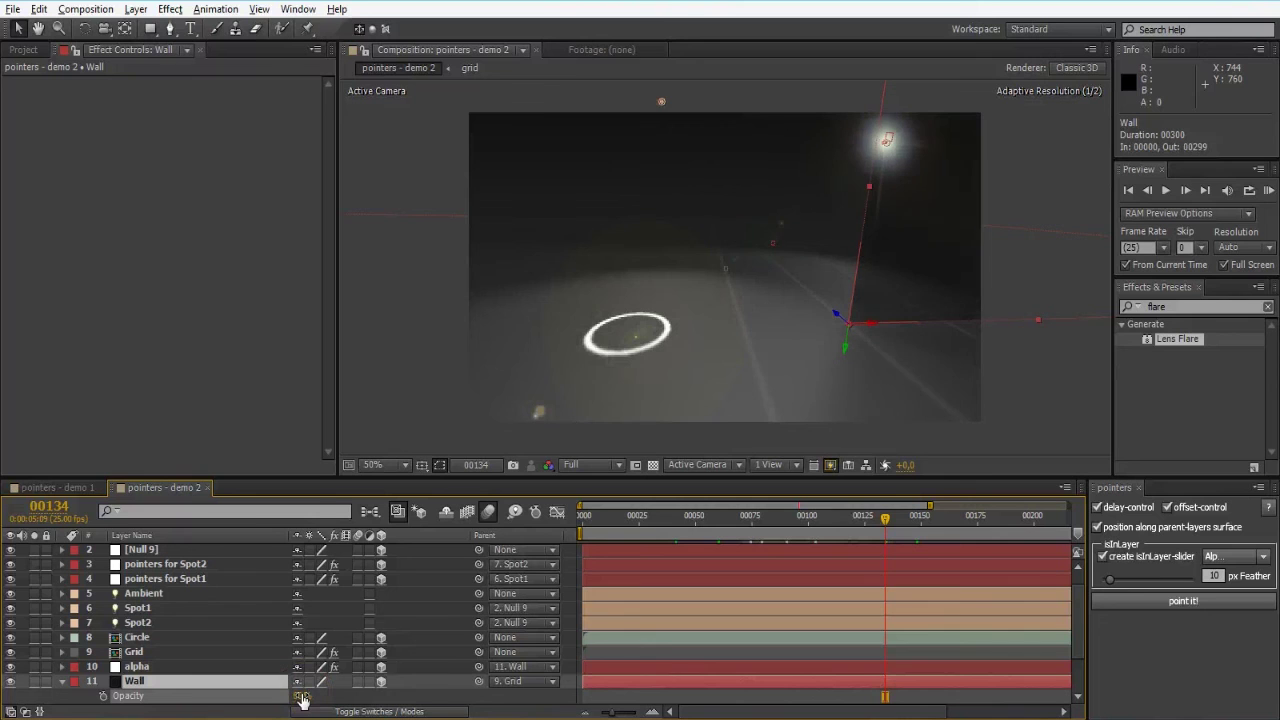